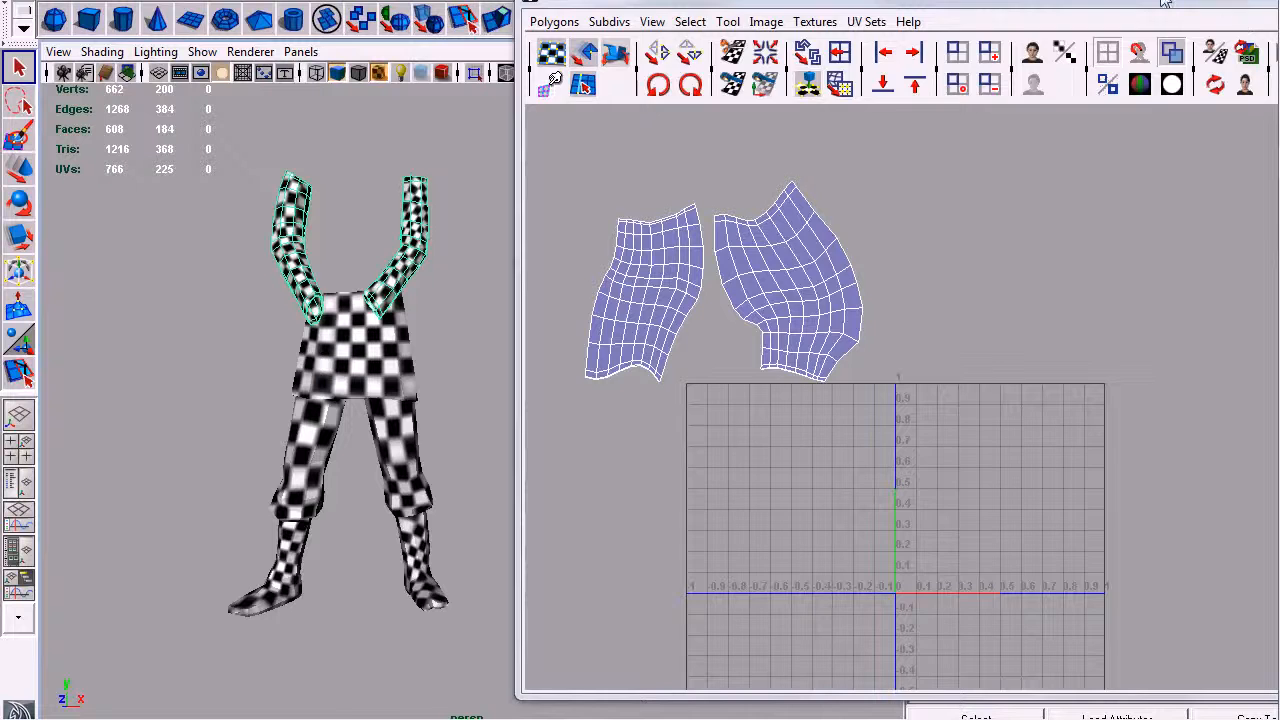
# Switch to ZBrush and make the pantsToZ subtool of the hooded swordsman active.
pyautogui.click(1186, 58)
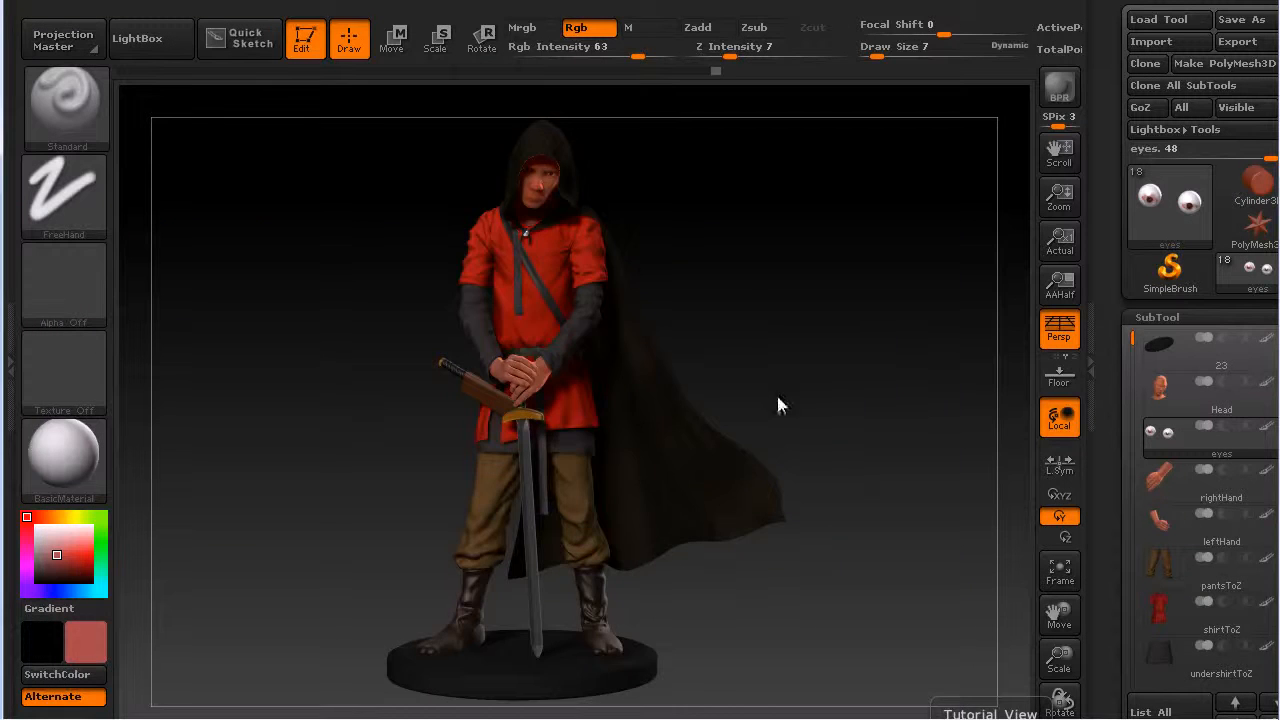
pyautogui.moveTo(781, 405); pyautogui.dragTo(860, 530)
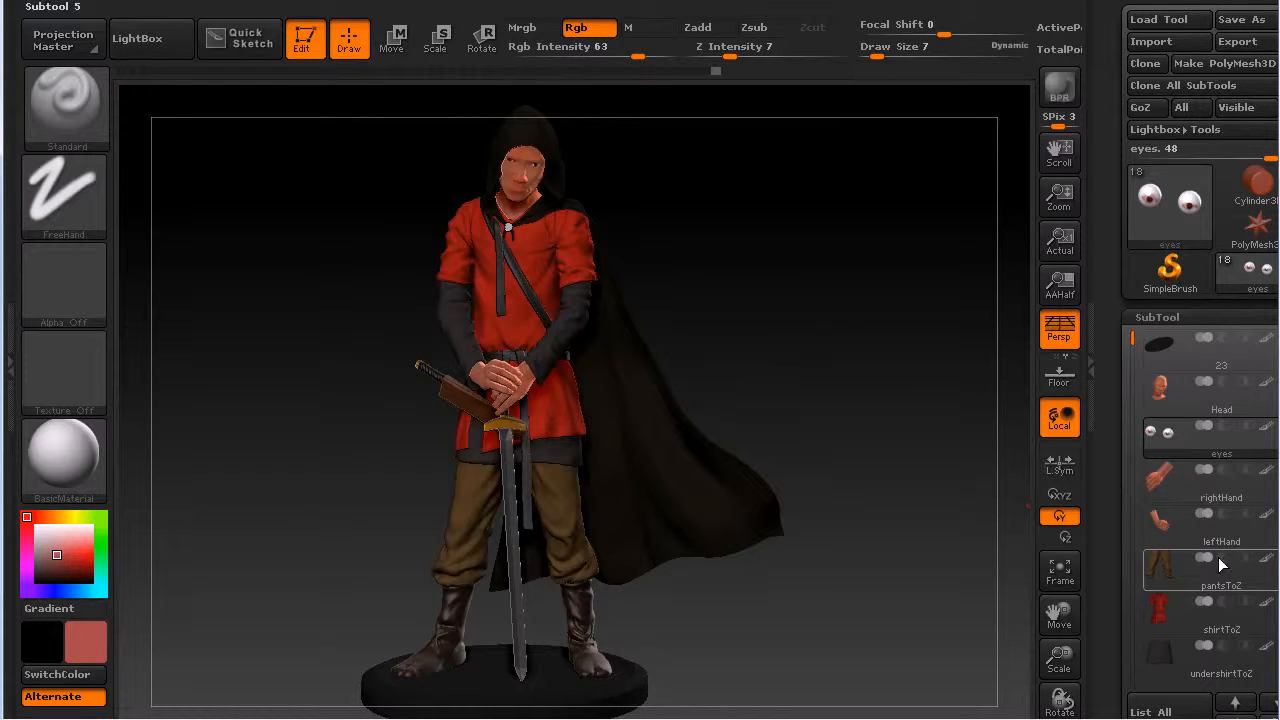
pyautogui.click(1219, 589)
pyautogui.scroll(-5, 1200, 500)
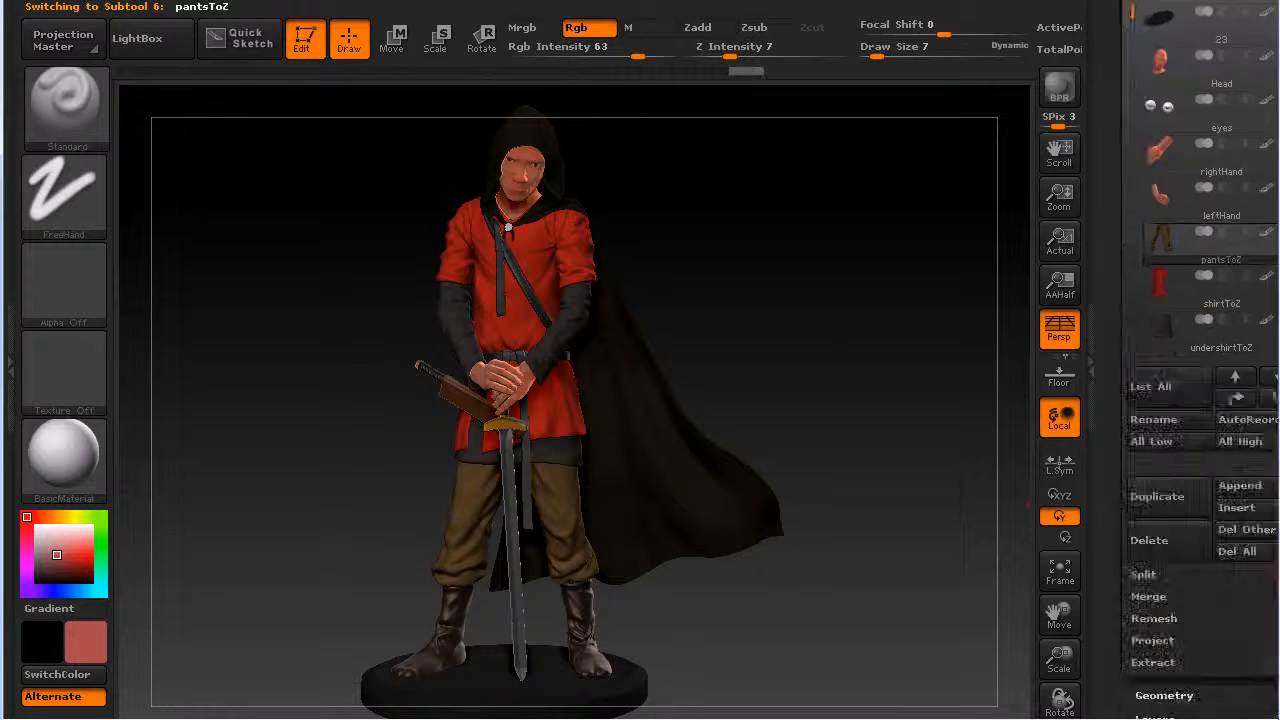
pyautogui.scroll(3, 1141, 468)
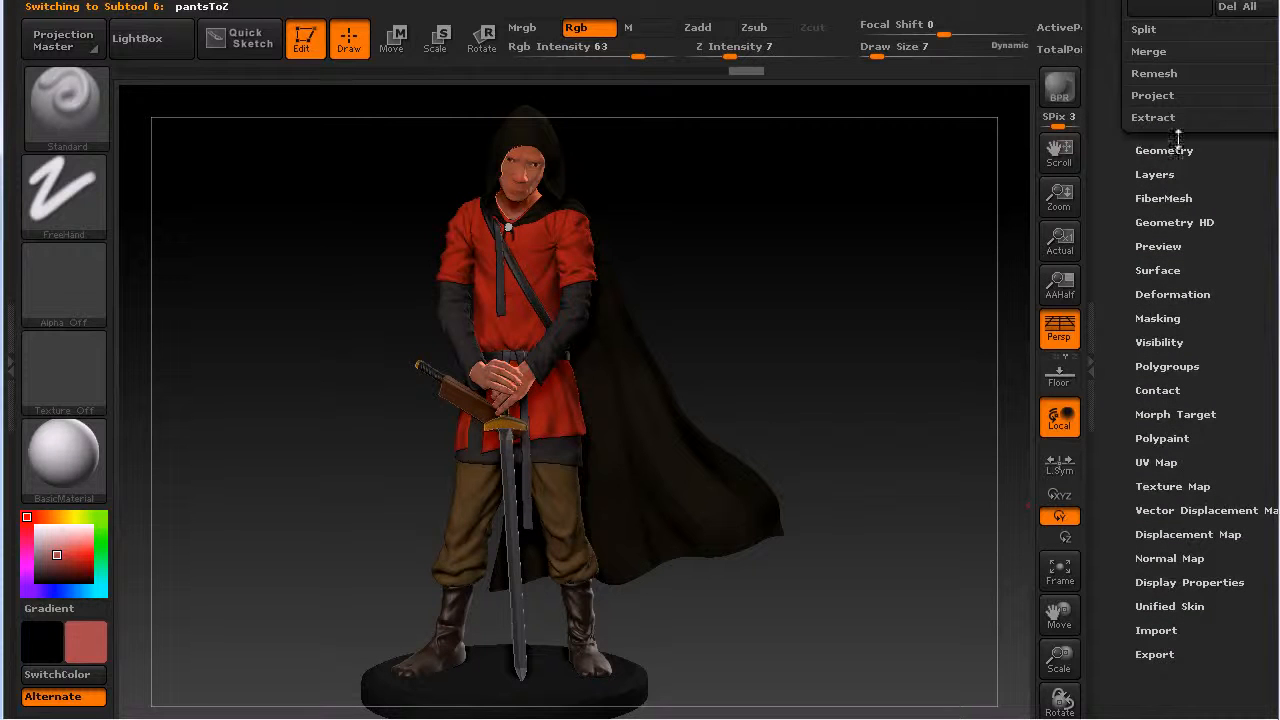
# Assign the FabricPlain0040_M texture to the pants as their texture map.
pyautogui.click(1175, 487)
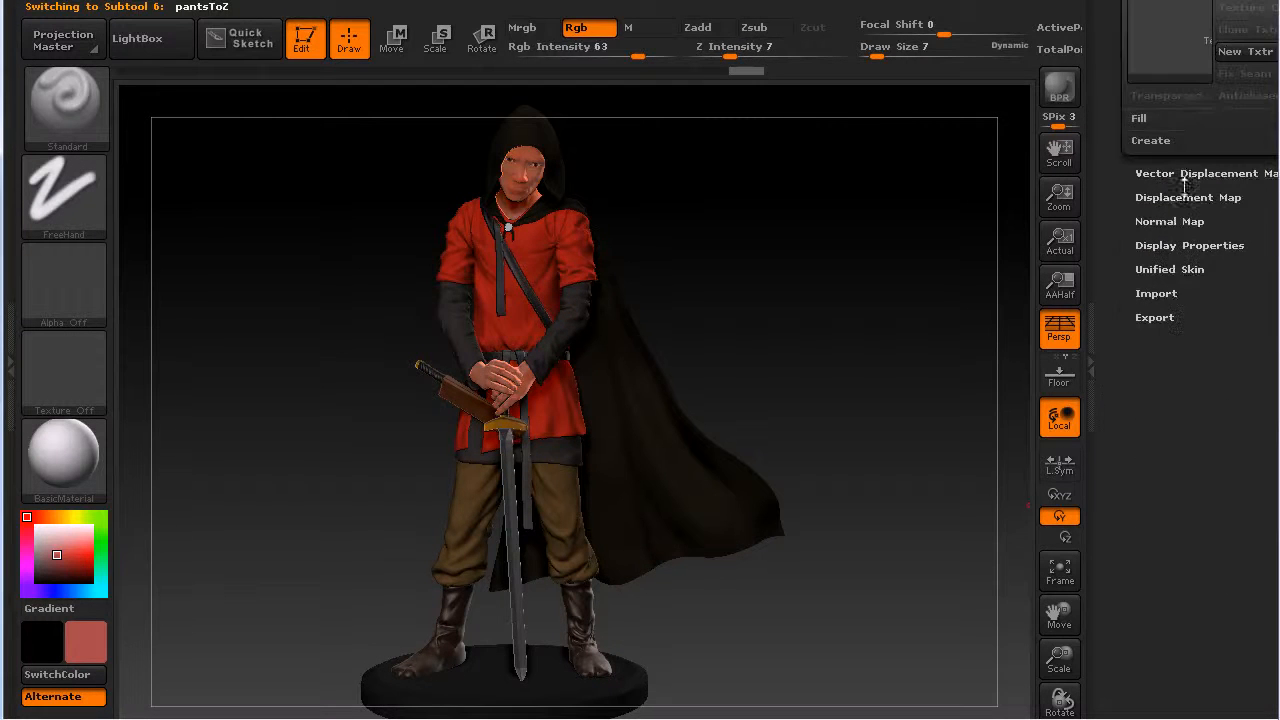
pyautogui.click(1159, 56)
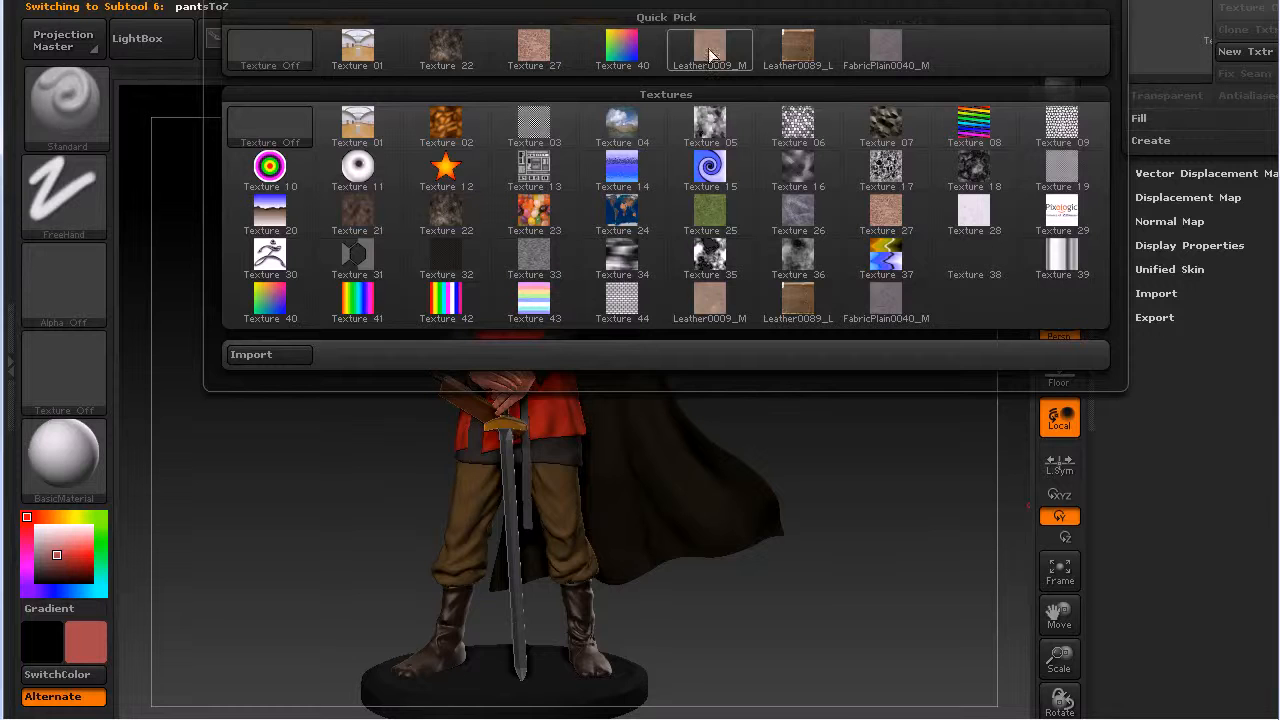
pyautogui.click(886, 47)
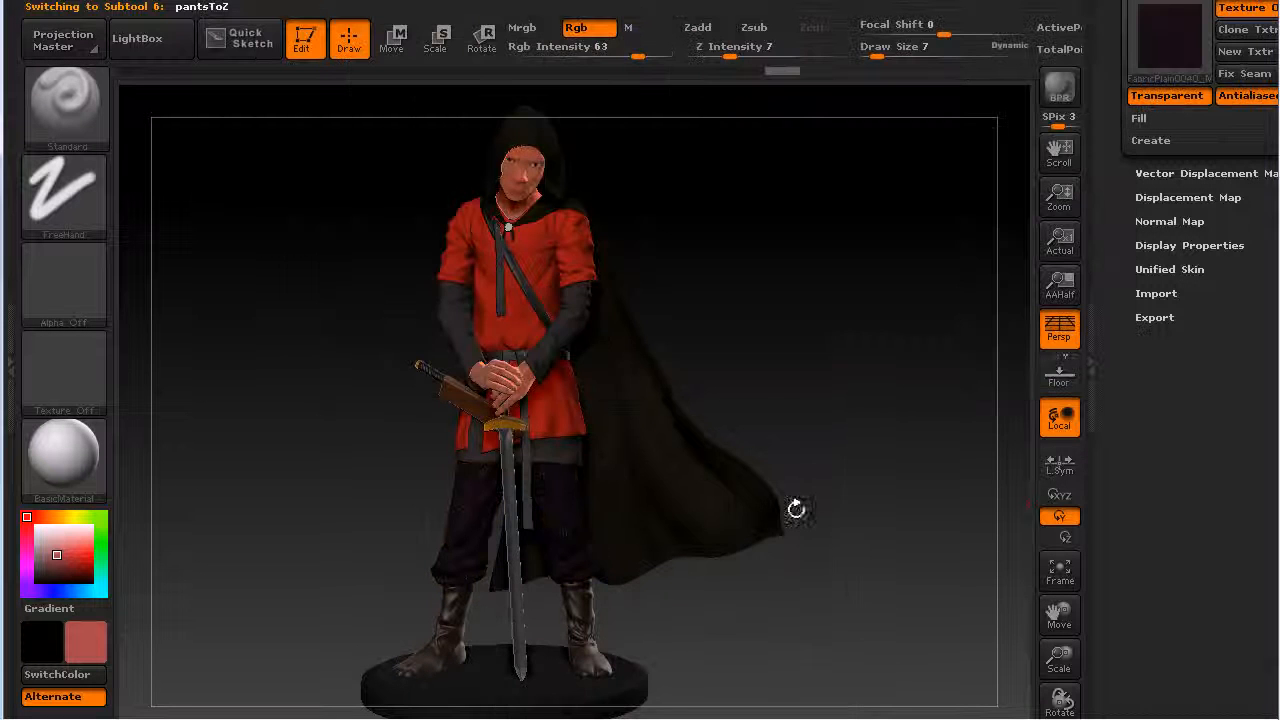
# Examine the fabric texture on the trouser legs up close from several angles.
pyautogui.moveTo(868, 346); pyautogui.dragTo(840, 346)
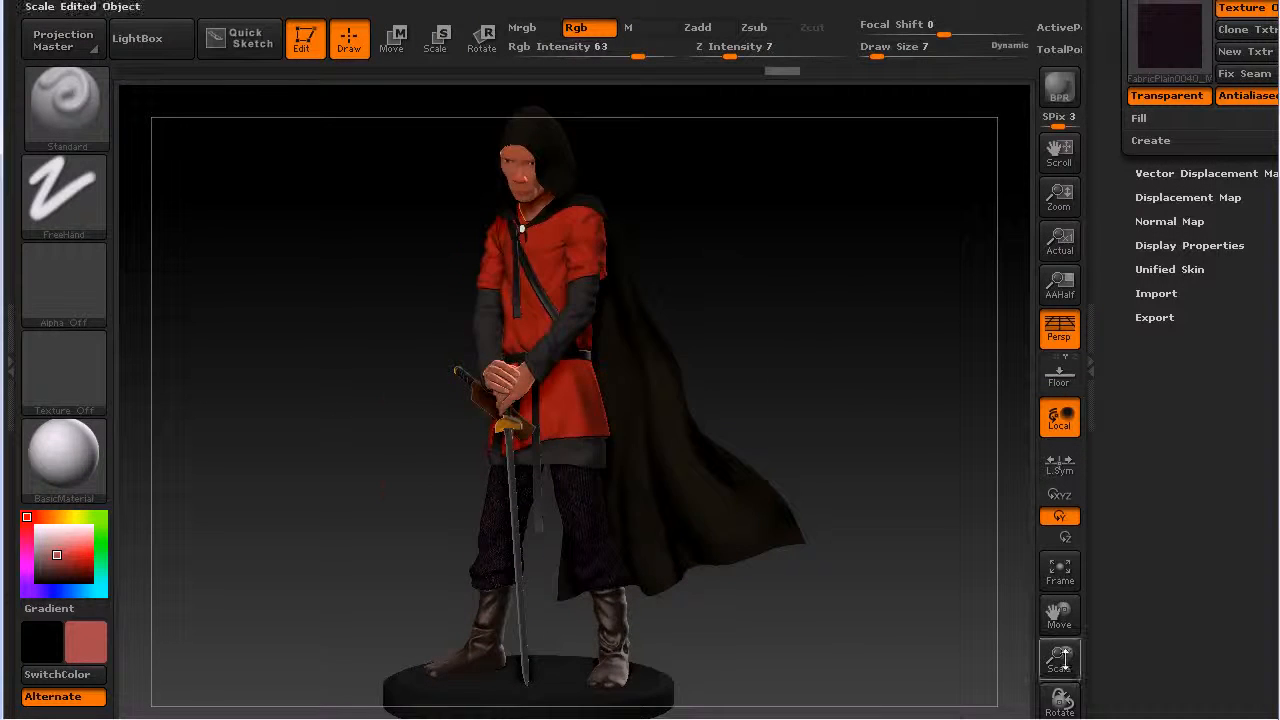
pyautogui.moveTo(1059, 659); pyautogui.dragTo(1060, 708)
pyautogui.keyDown('alt'); pyautogui.moveTo(940, 514); pyautogui.dragTo(952, 90); pyautogui.keyUp('alt')
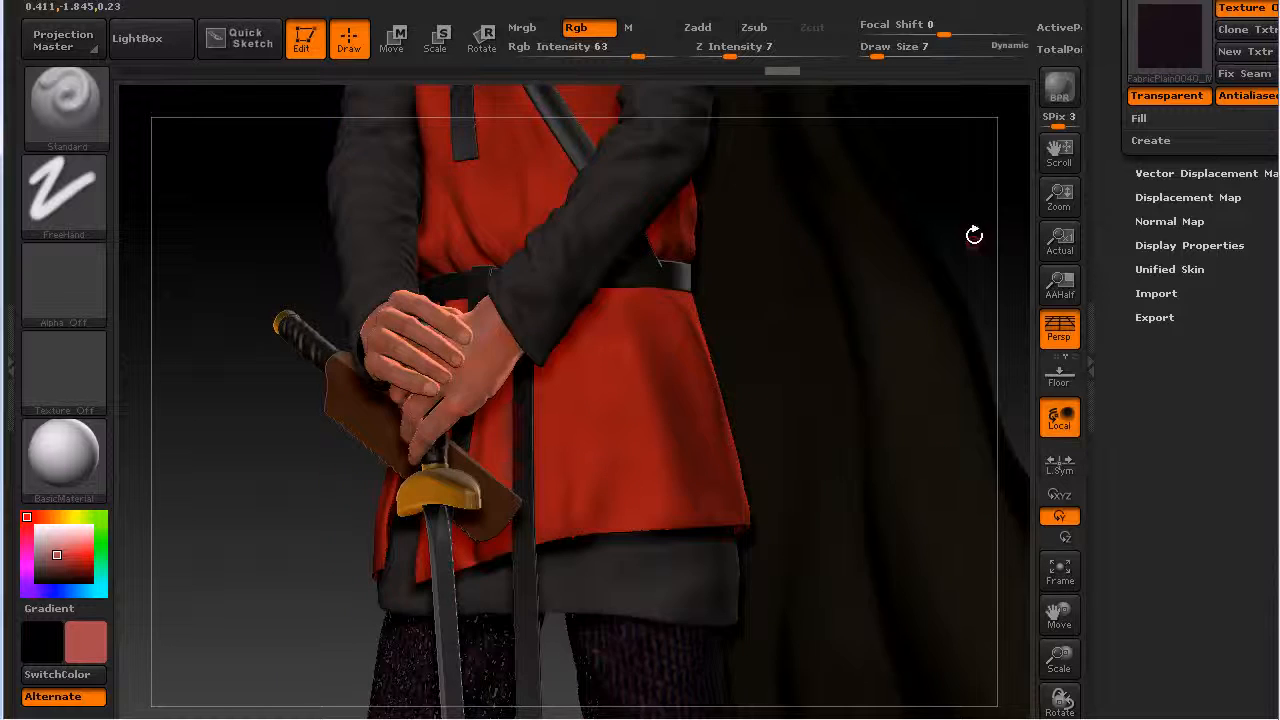
pyautogui.keyDown('alt'); pyautogui.moveTo(892, 515); pyautogui.dragTo(860, 170); pyautogui.keyUp('alt')
pyautogui.moveTo(259, 432); pyautogui.dragTo(345, 418)
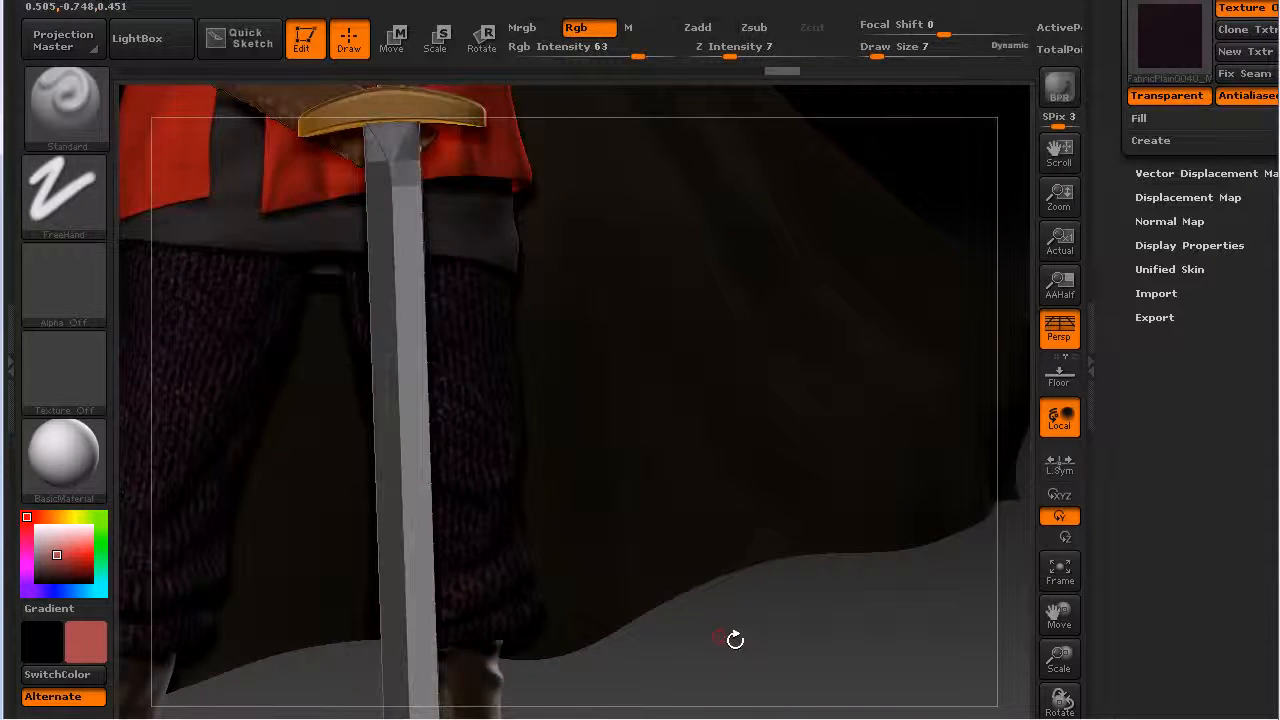
pyautogui.keyDown('alt'); pyautogui.moveTo(768, 653); pyautogui.dragTo(1059, 603); pyautogui.keyUp('alt')
pyautogui.moveTo(337, 383); pyautogui.dragTo(280, 386)
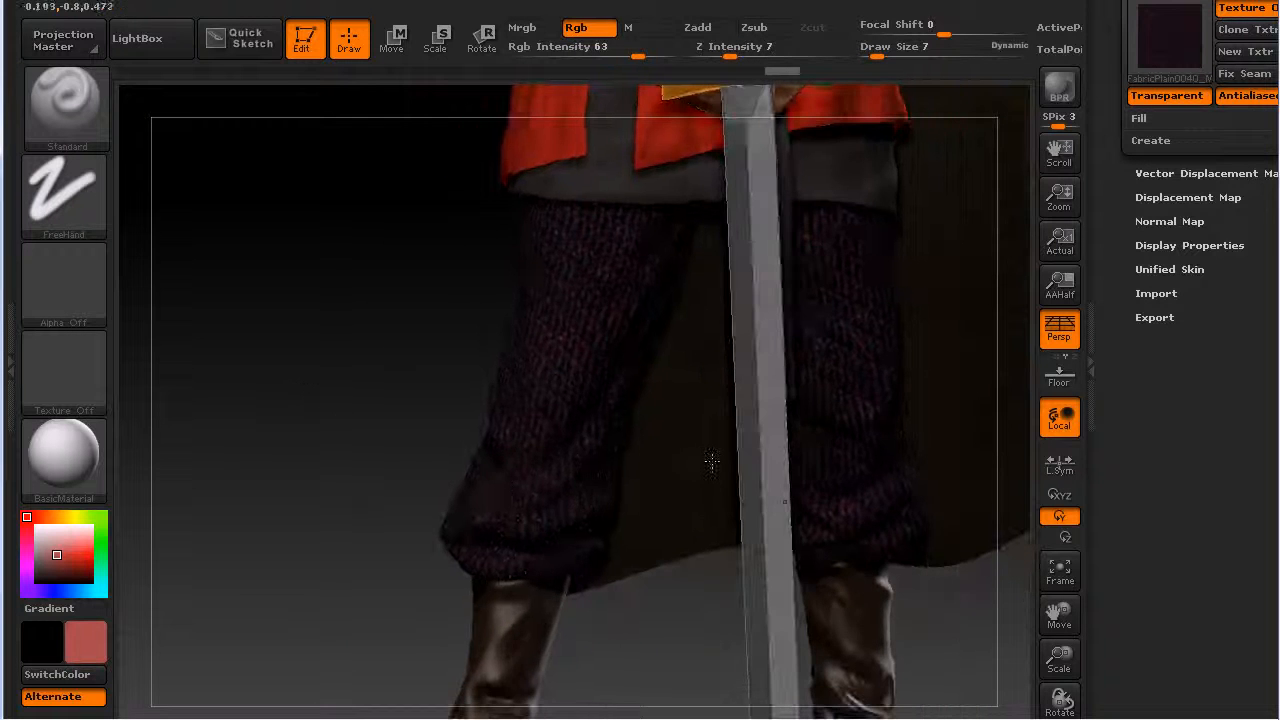
pyautogui.moveTo(700, 609)
pyautogui.mouseDown()
pyautogui.moveTo(640, 586)
pyautogui.moveTo(702, 604)
pyautogui.mouseUp()
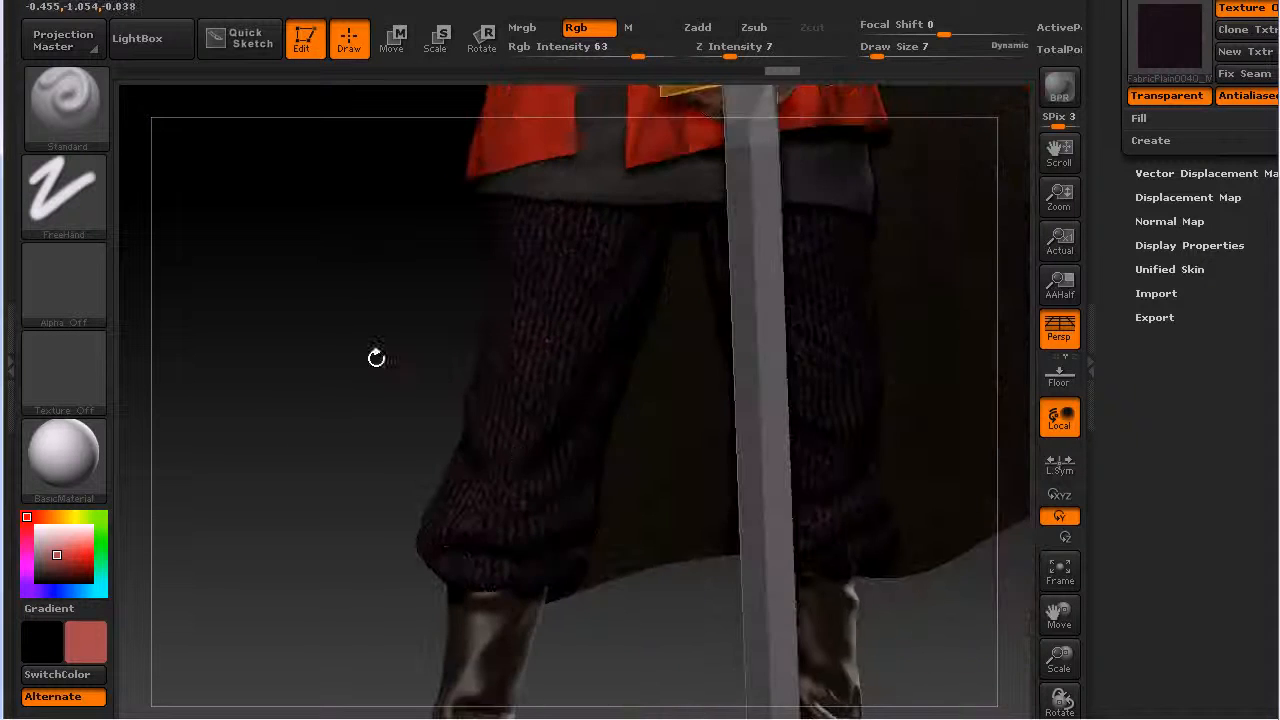
pyautogui.keyDown('alt'); pyautogui.moveTo(375, 340); pyautogui.dragTo(430, 714); pyautogui.keyUp('alt')
# Replace the pants' texture map with Texture 27 and check how it covers the trouser legs.
pyautogui.click(1172, 73)
pyautogui.click(1156, 46)
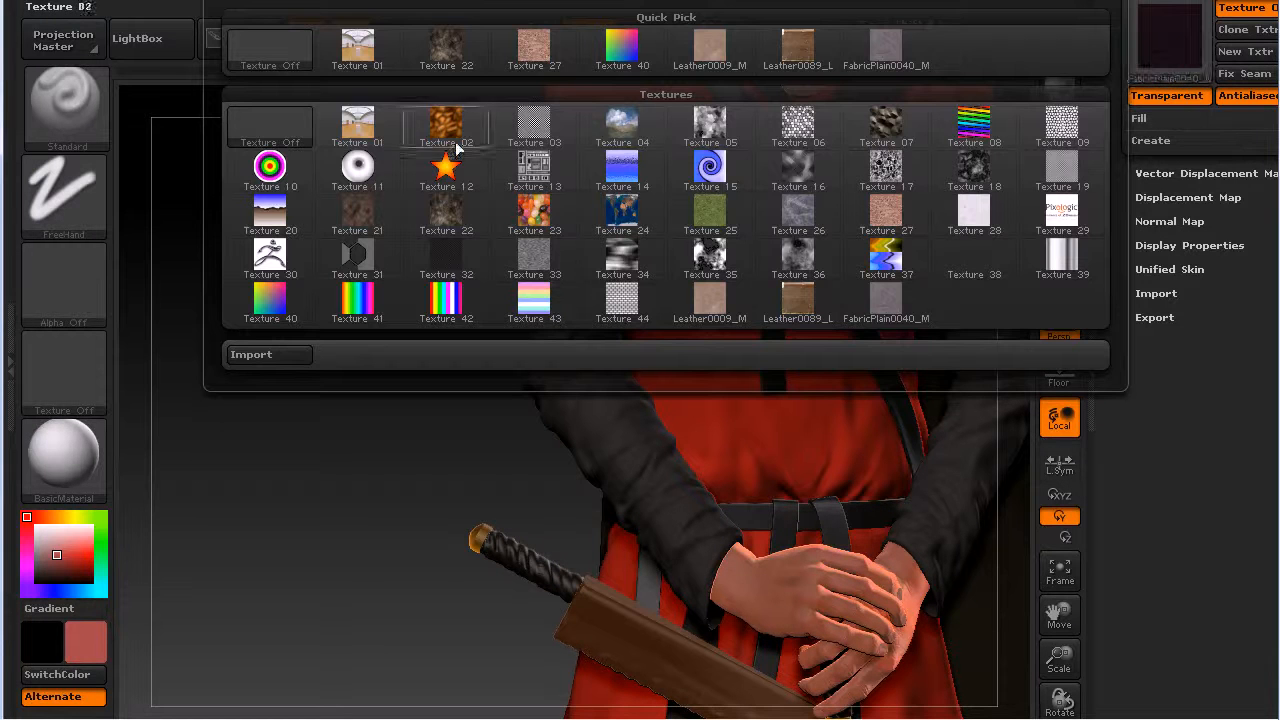
pyautogui.click(537, 48)
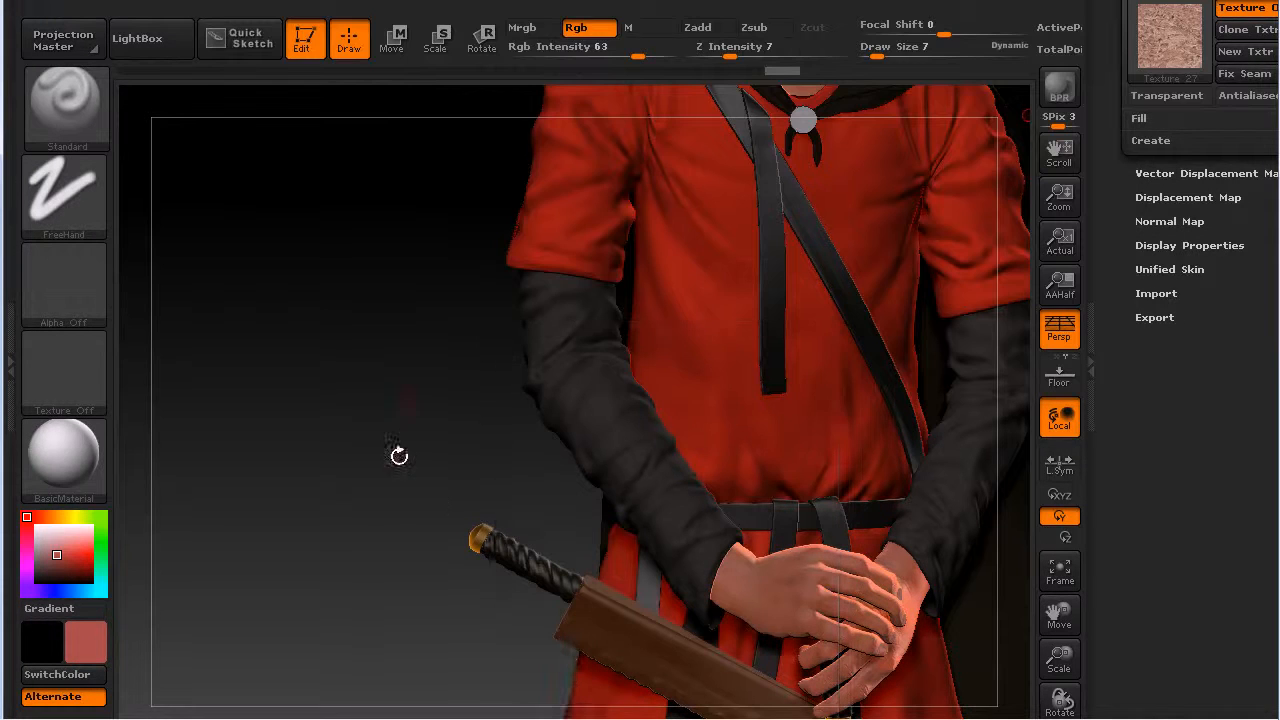
pyautogui.keyDown('alt'); pyautogui.moveTo(431, 503); pyautogui.dragTo(371, 306); pyautogui.keyUp('alt')
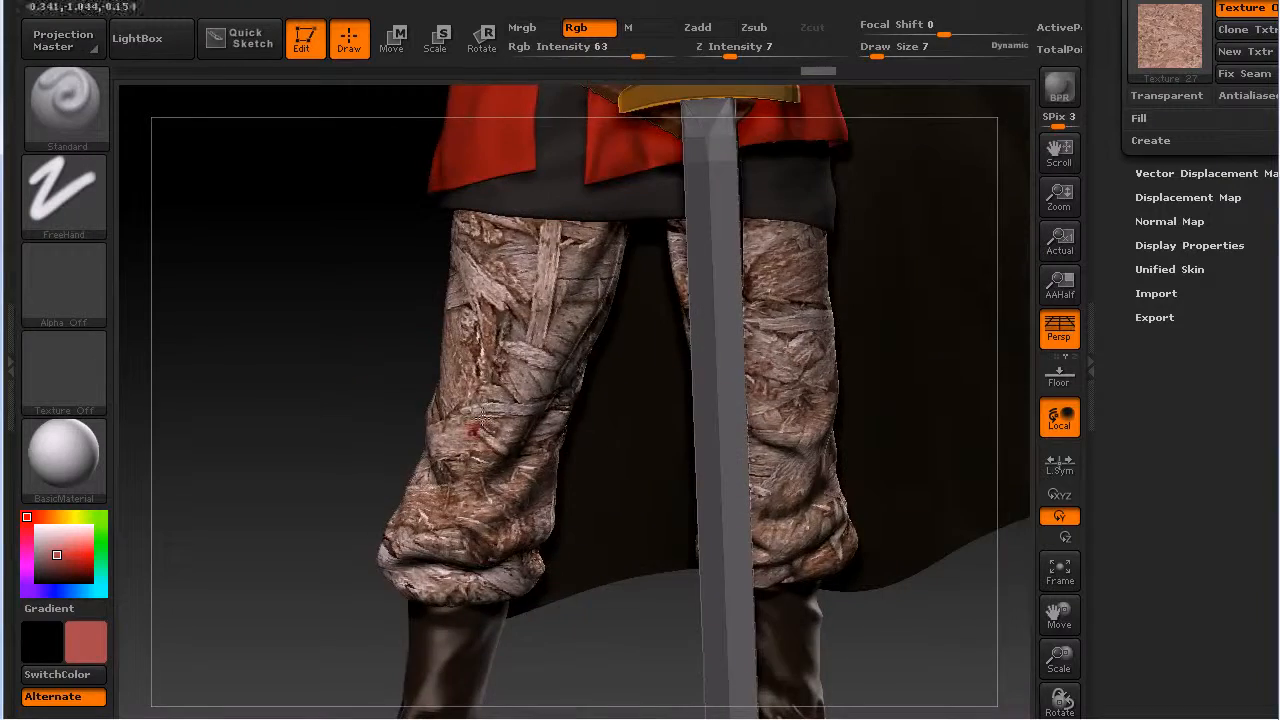
pyautogui.moveTo(320, 425); pyautogui.dragTo(340, 491)
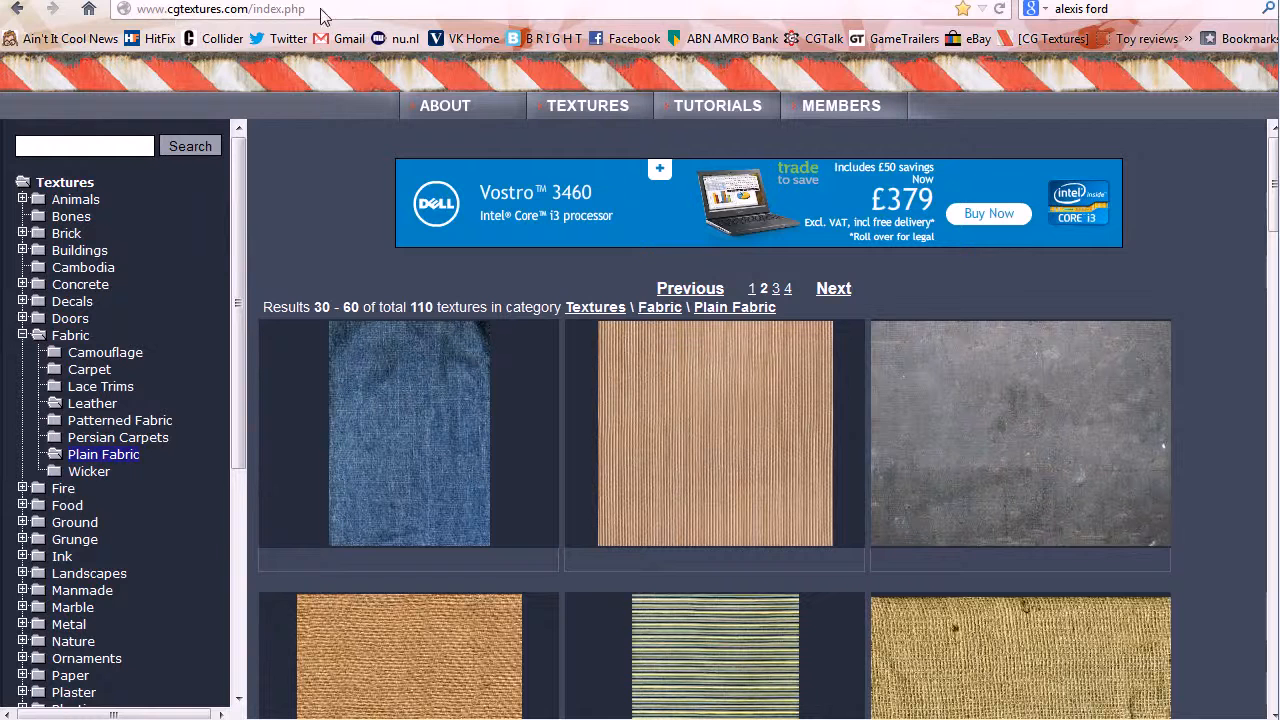
# Switch to the browser and open the Plain Fabric category under Fabric on cgtextures.com.
pyautogui.click(321, 12)
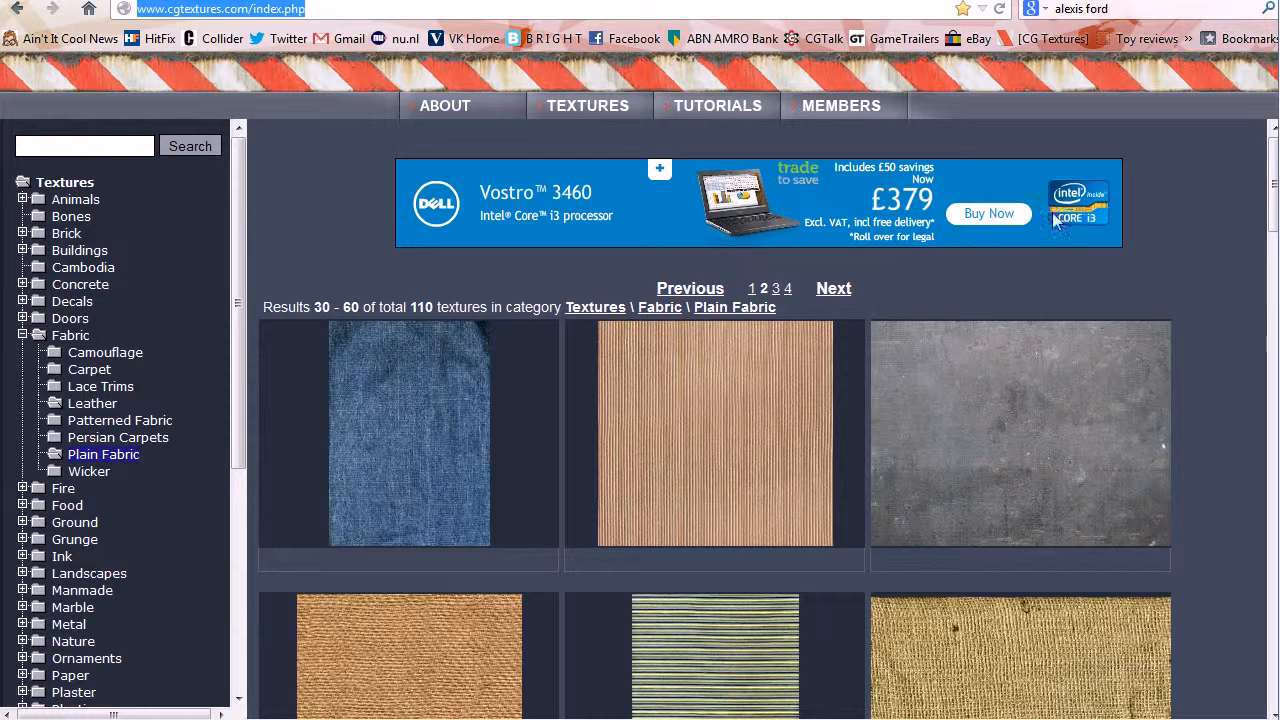
pyautogui.click(71, 336)
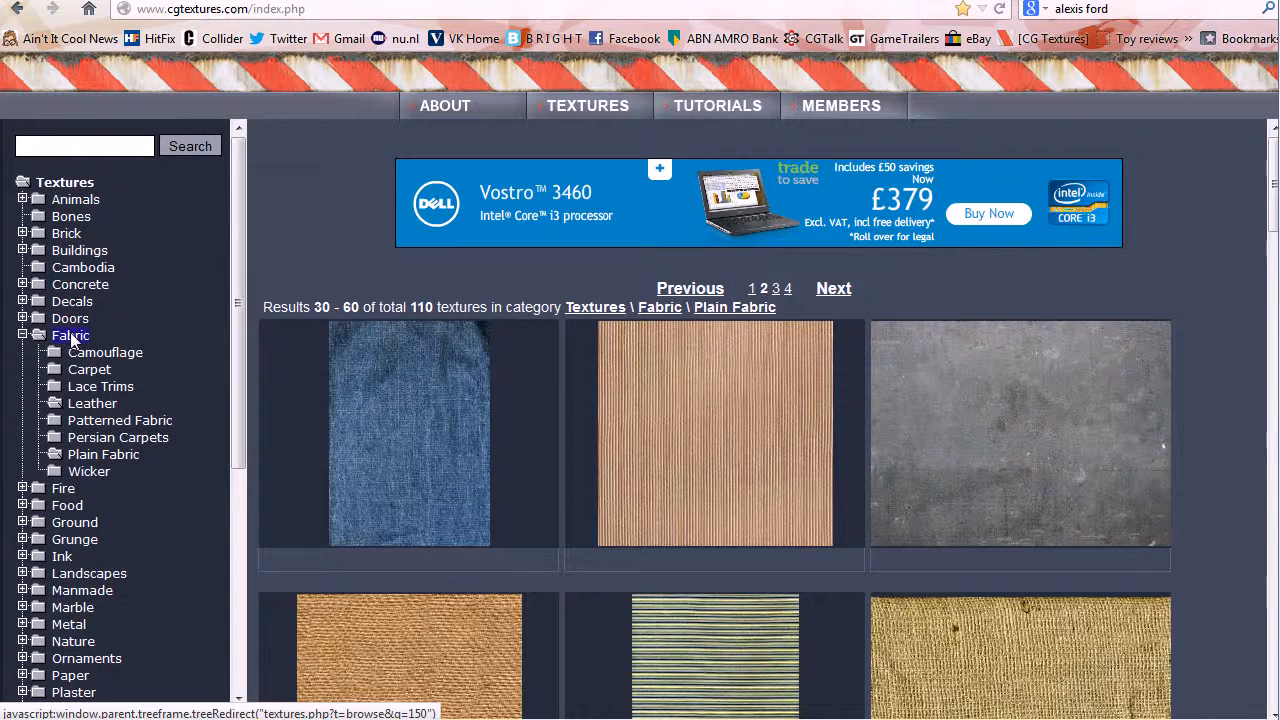
pyautogui.moveTo(1272, 194); pyautogui.dragTo(1275, 238)
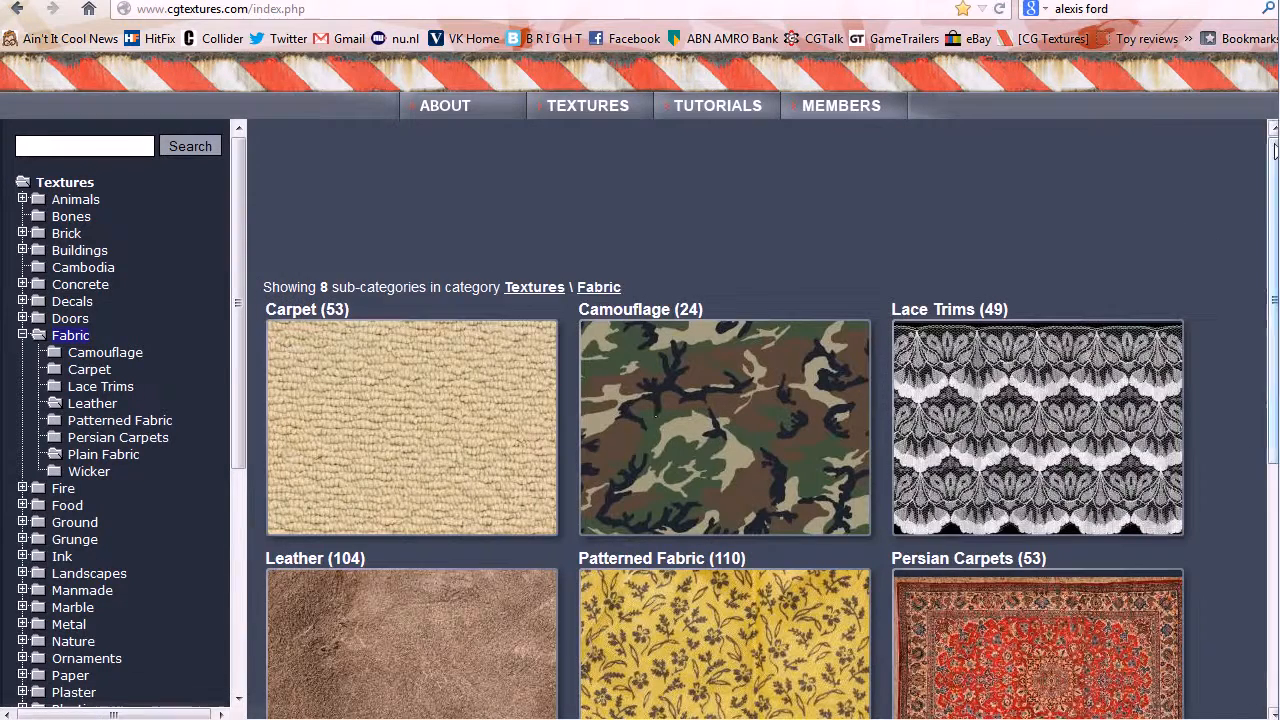
pyautogui.moveTo(1276, 180); pyautogui.dragTo(1275, 322)
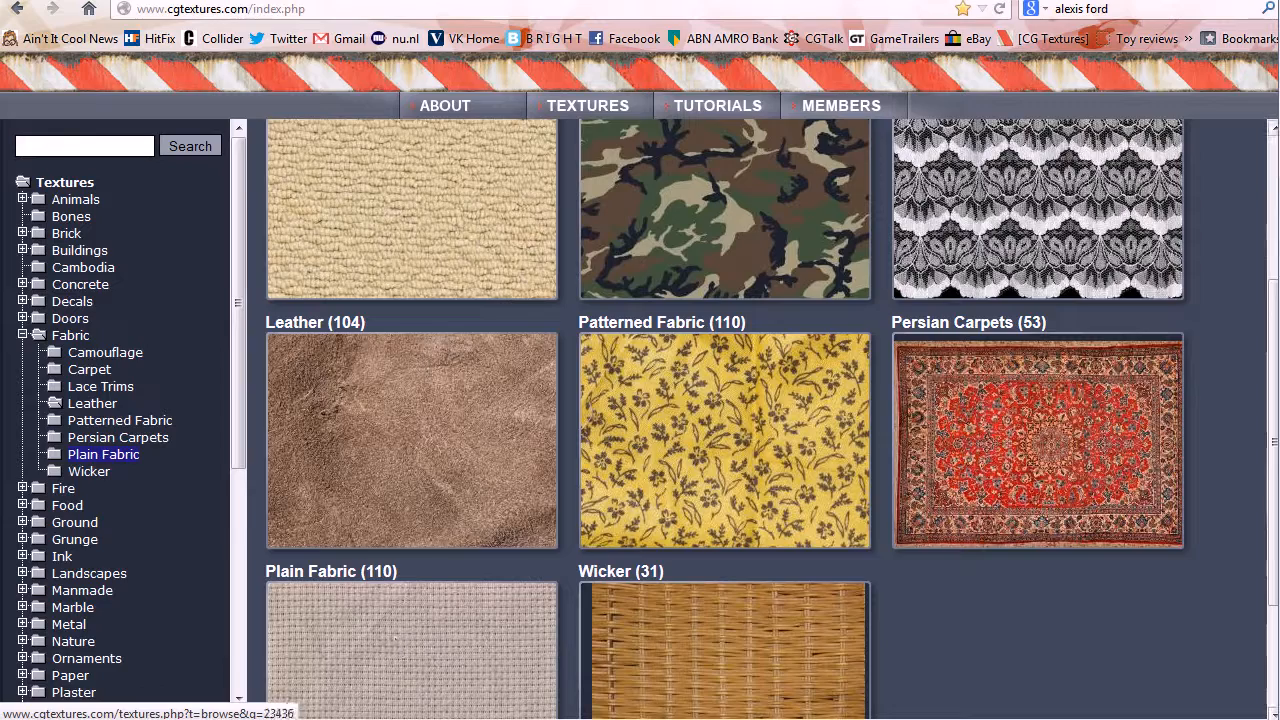
# Find the reddish-brown FabricPlain0017 cloth among the plain fabrics and open its image page.
pyautogui.moveTo(1273, 336); pyautogui.dragTo(1275, 413)
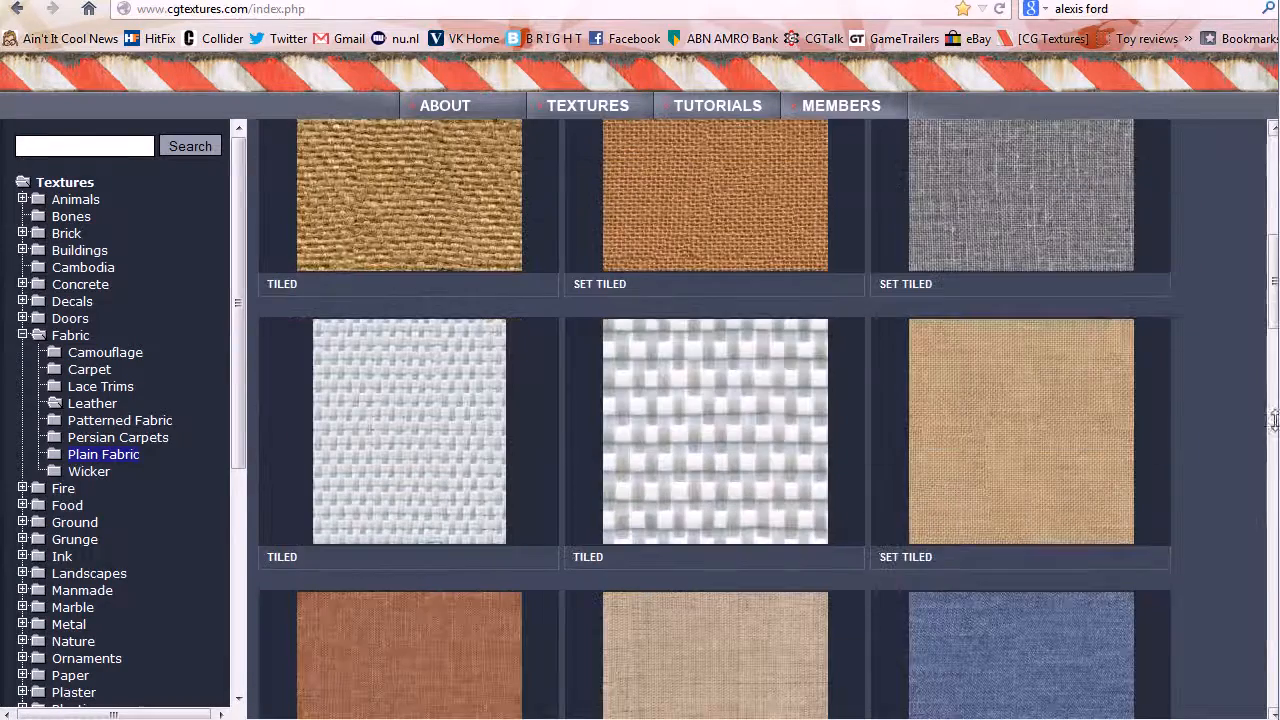
pyautogui.scroll(-3, 1230, 350)
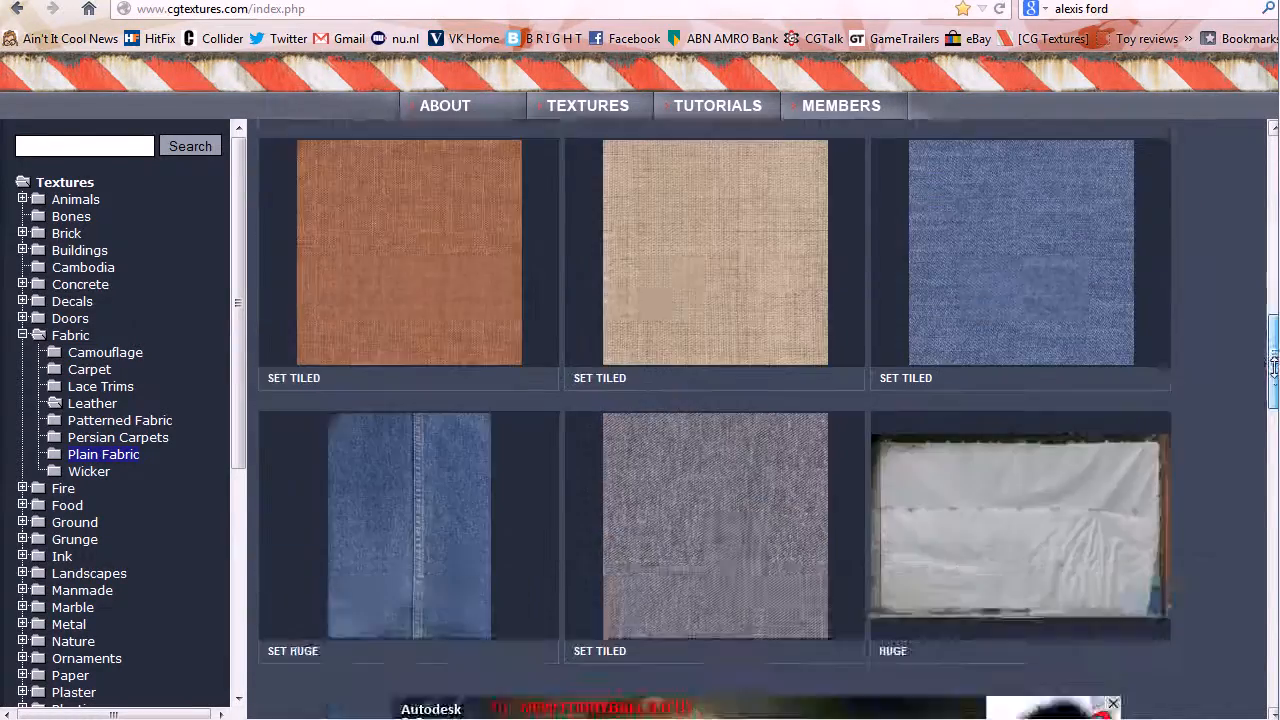
pyautogui.click(378, 460)
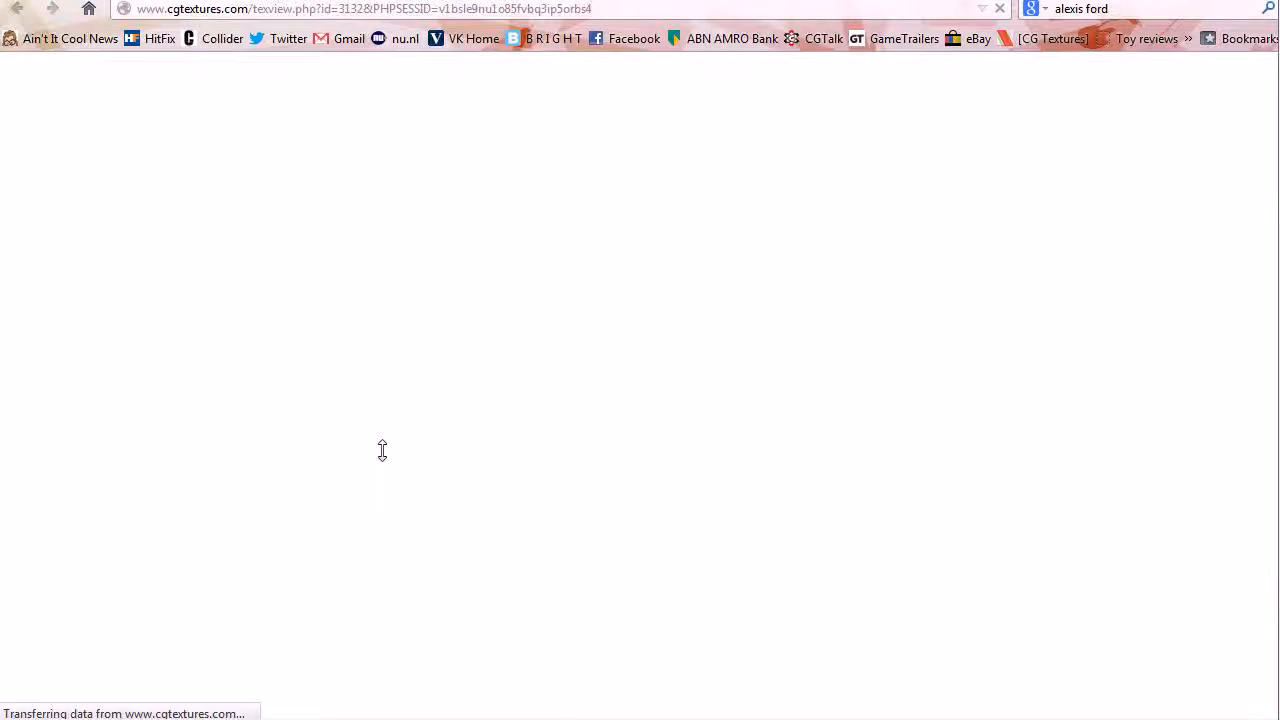
pyautogui.scroll(-3, 1078, 360)
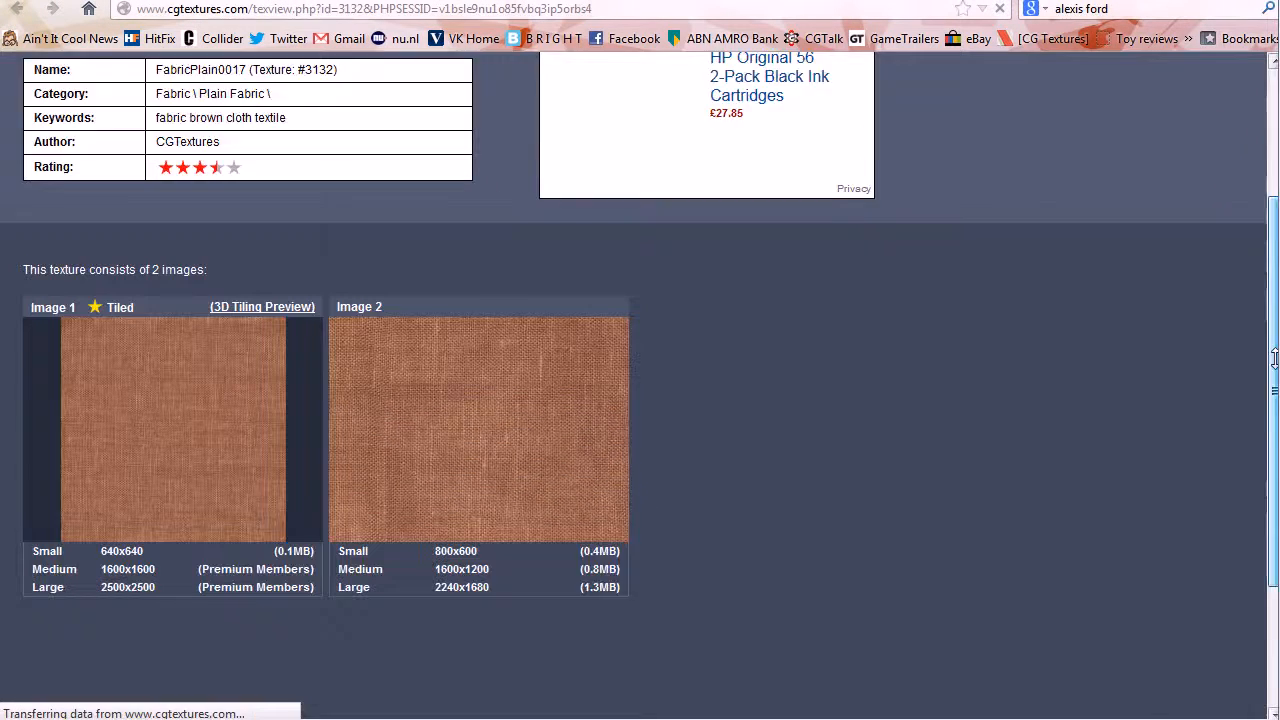
# Preview the FabricPlain0017 images and download Image 2 in the Large 2240x1680 size.
pyautogui.moveTo(470, 357)
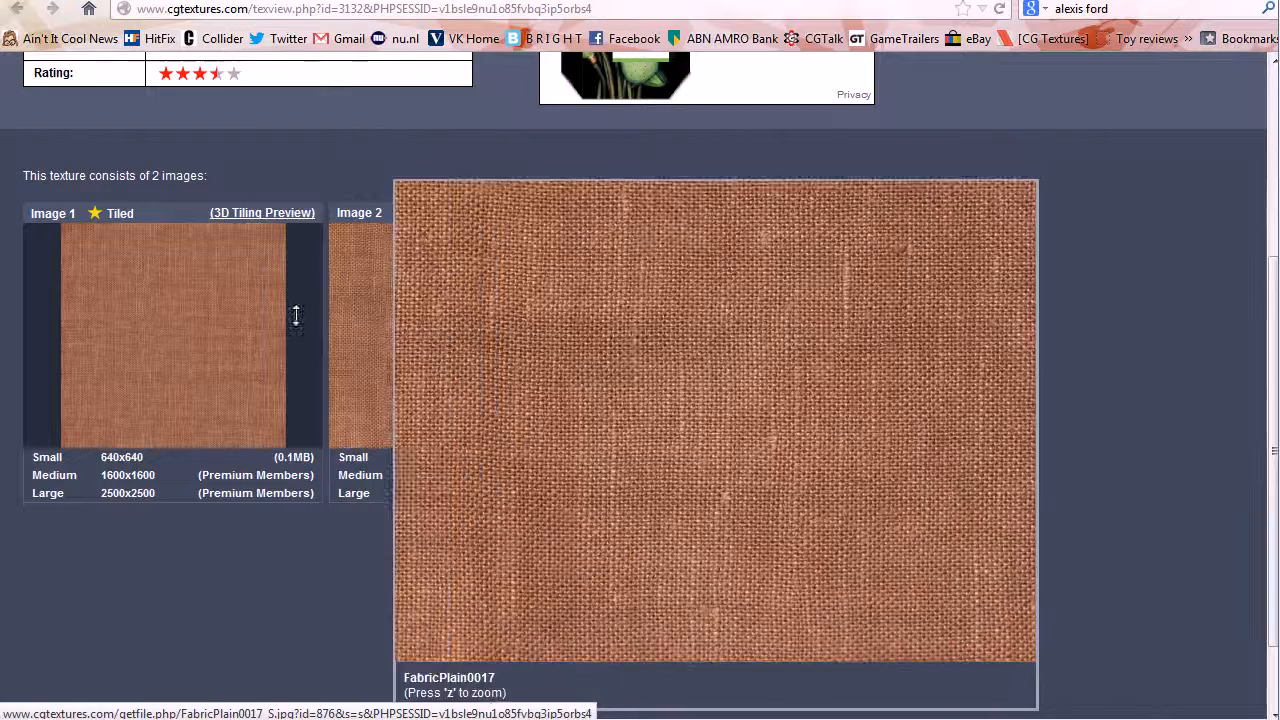
pyautogui.moveTo(135, 309)
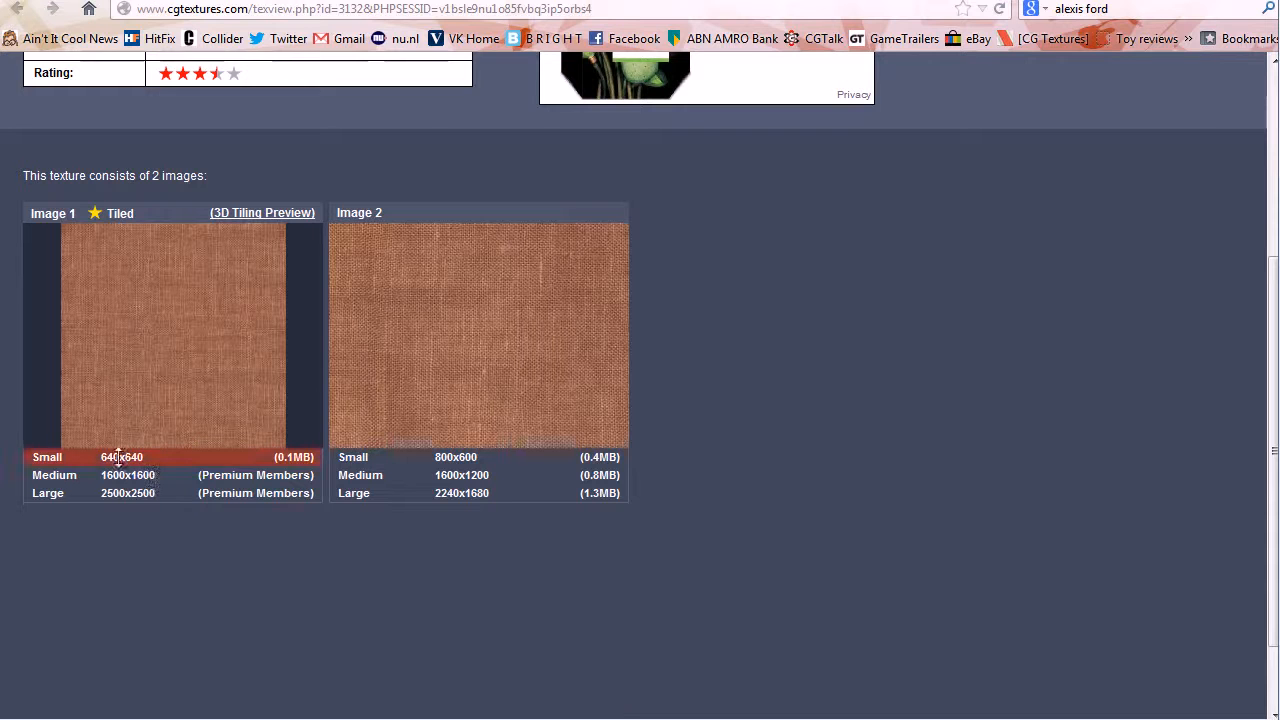
pyautogui.click(452, 494)
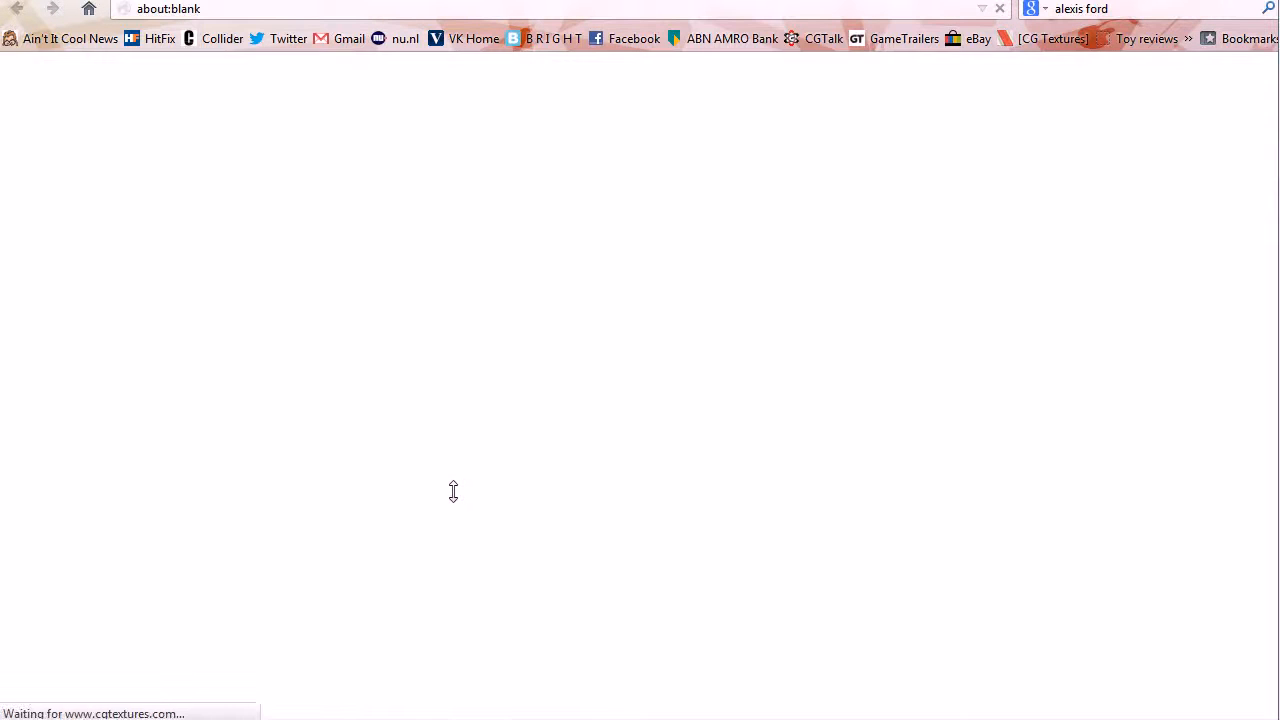
pyautogui.click(390, 490)
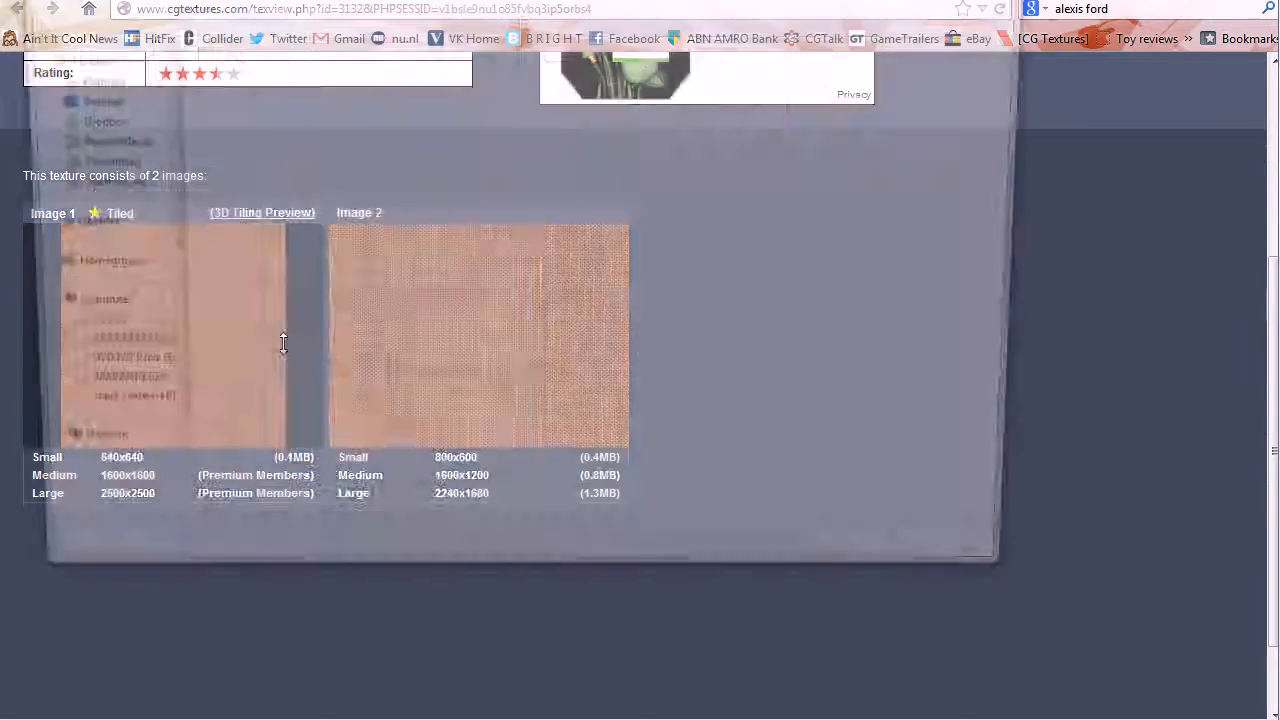
pyautogui.click(873, 563)
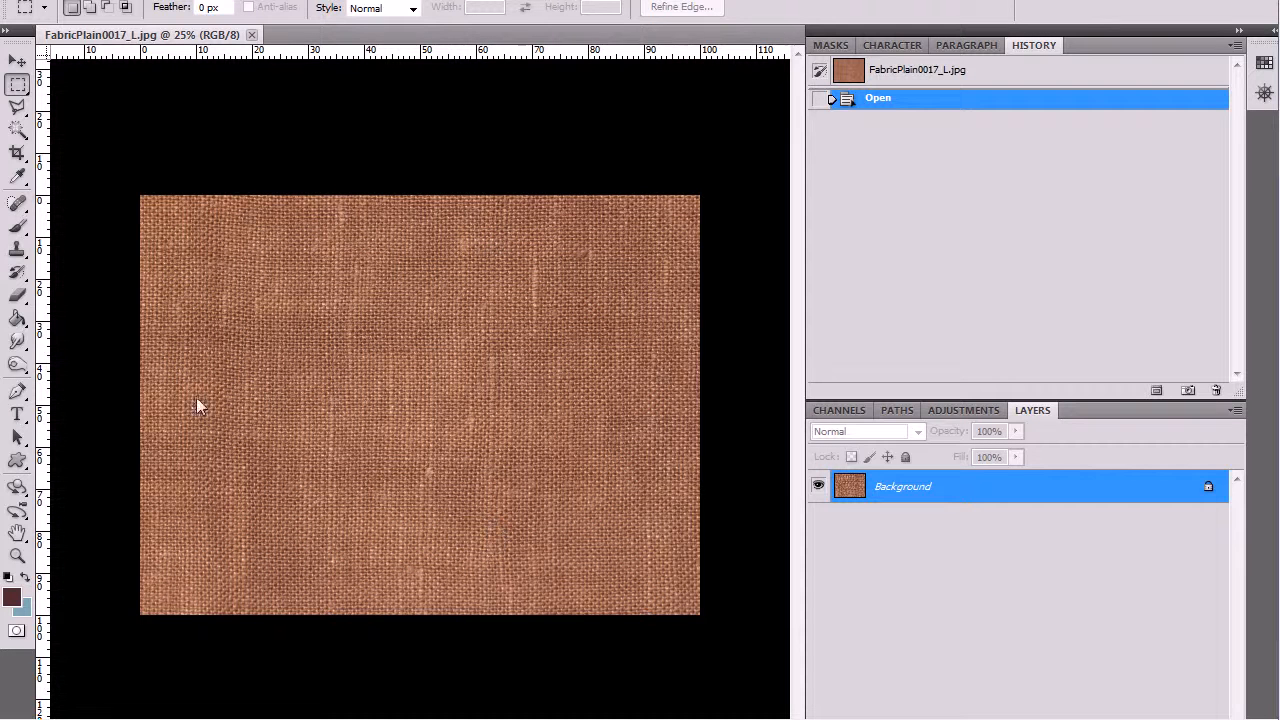
# Apply the Offset filter to the fabric with +500 pixels horizontally, +500 pixels vertically and undefined areas wrapped around.
pyautogui.click(232, 1)
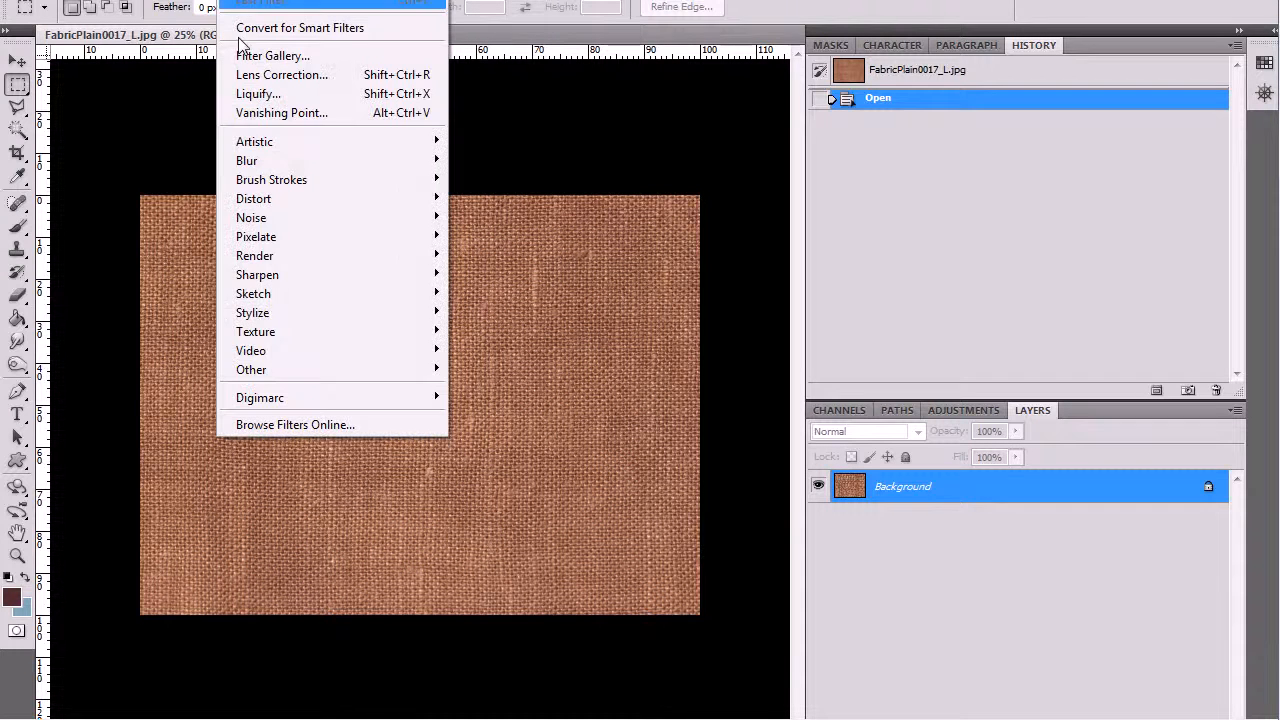
pyautogui.press('Escape')
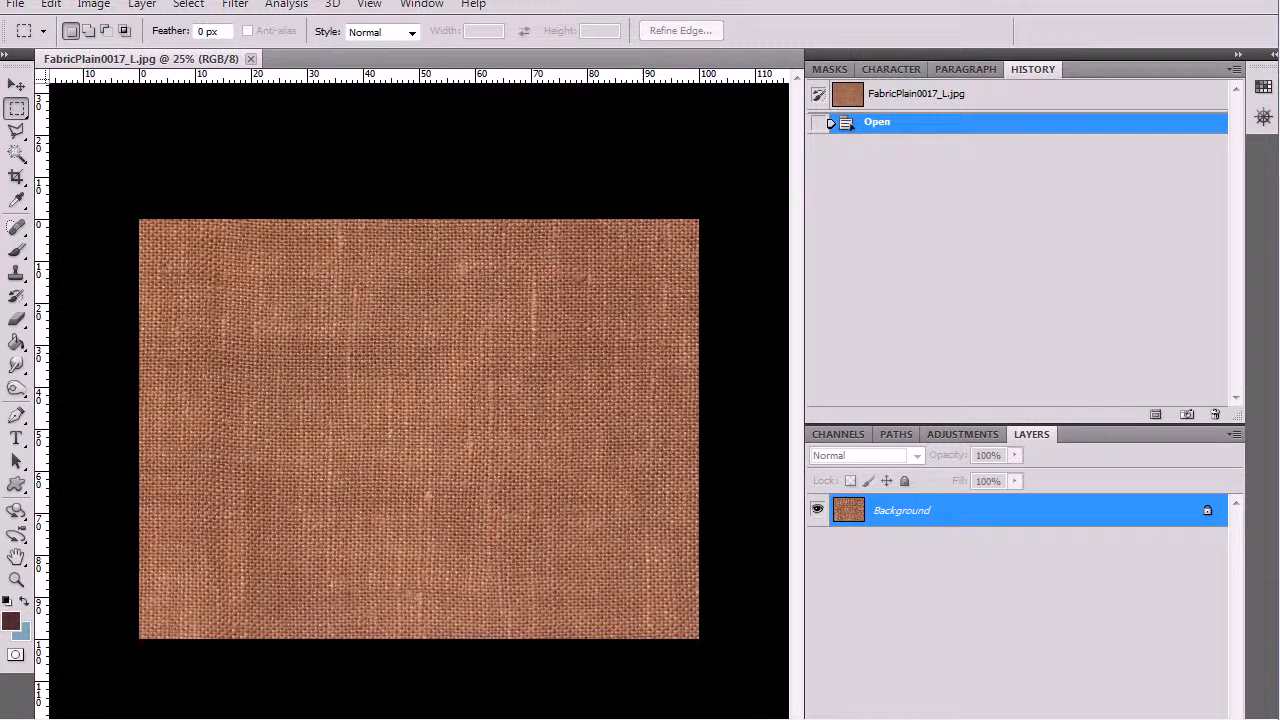
pyautogui.click(236, 5)
pyautogui.moveTo(258, 395)
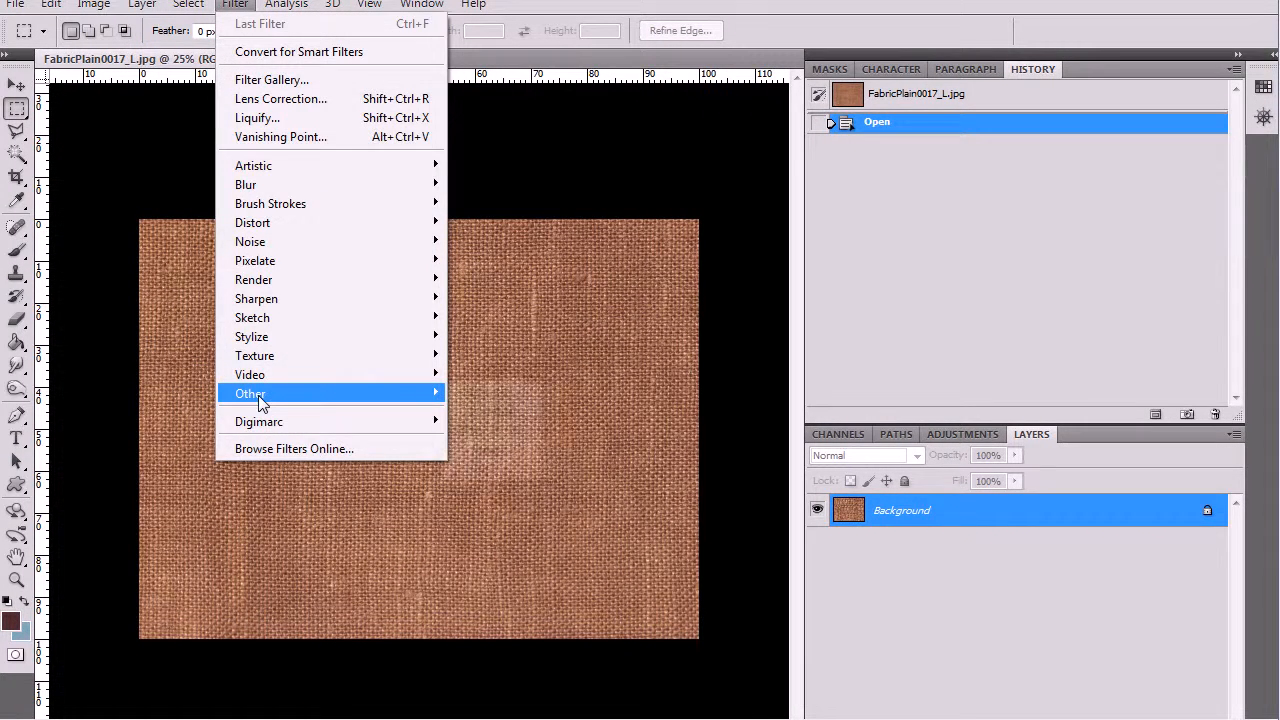
pyautogui.click(482, 468)
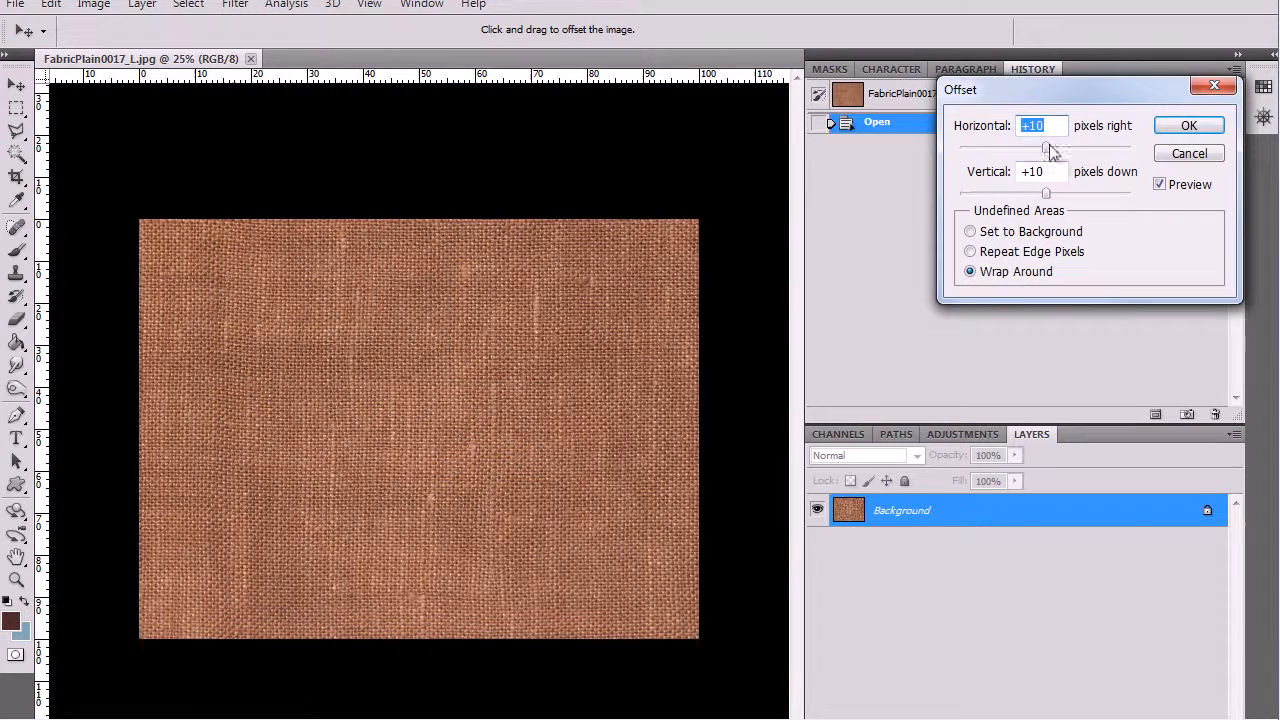
pyautogui.write('+500')
pyautogui.press('Tab')
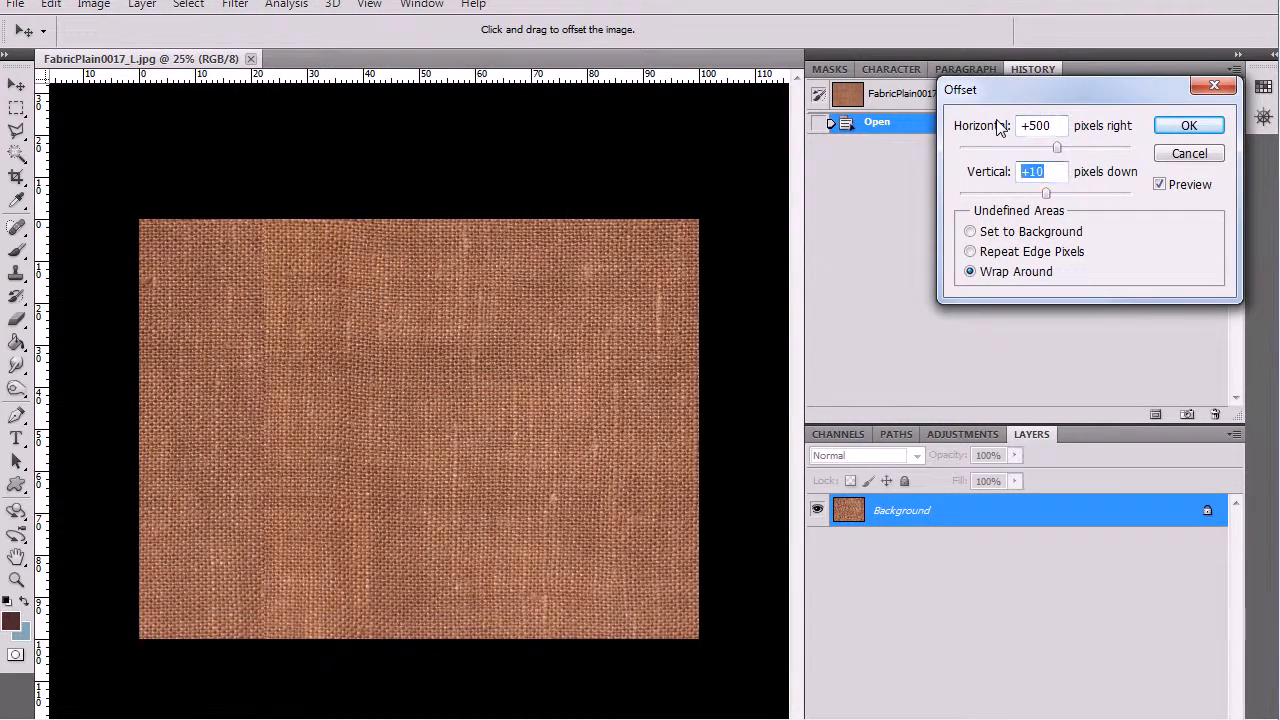
pyautogui.write('+500')
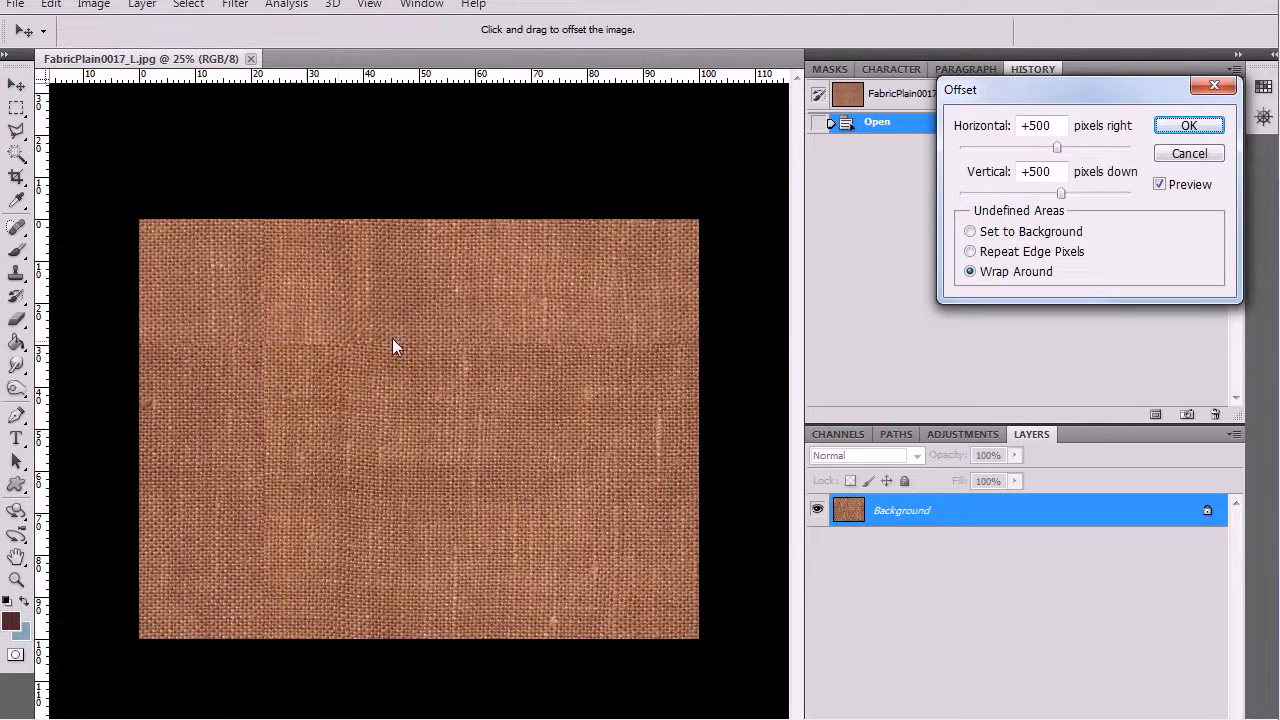
pyautogui.press('Return')
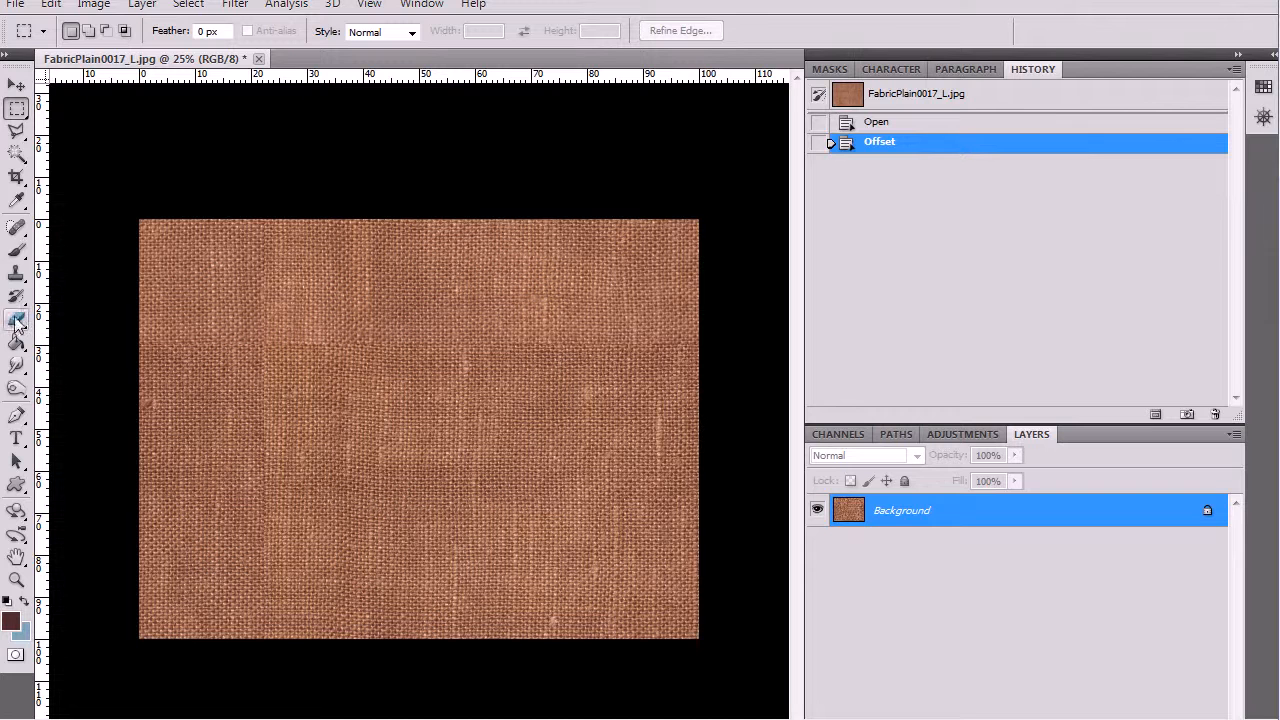
# Set up the Clone Stamp tool with a soft round brush at 360 px size and 0% hardness.
pyautogui.click(16, 274)
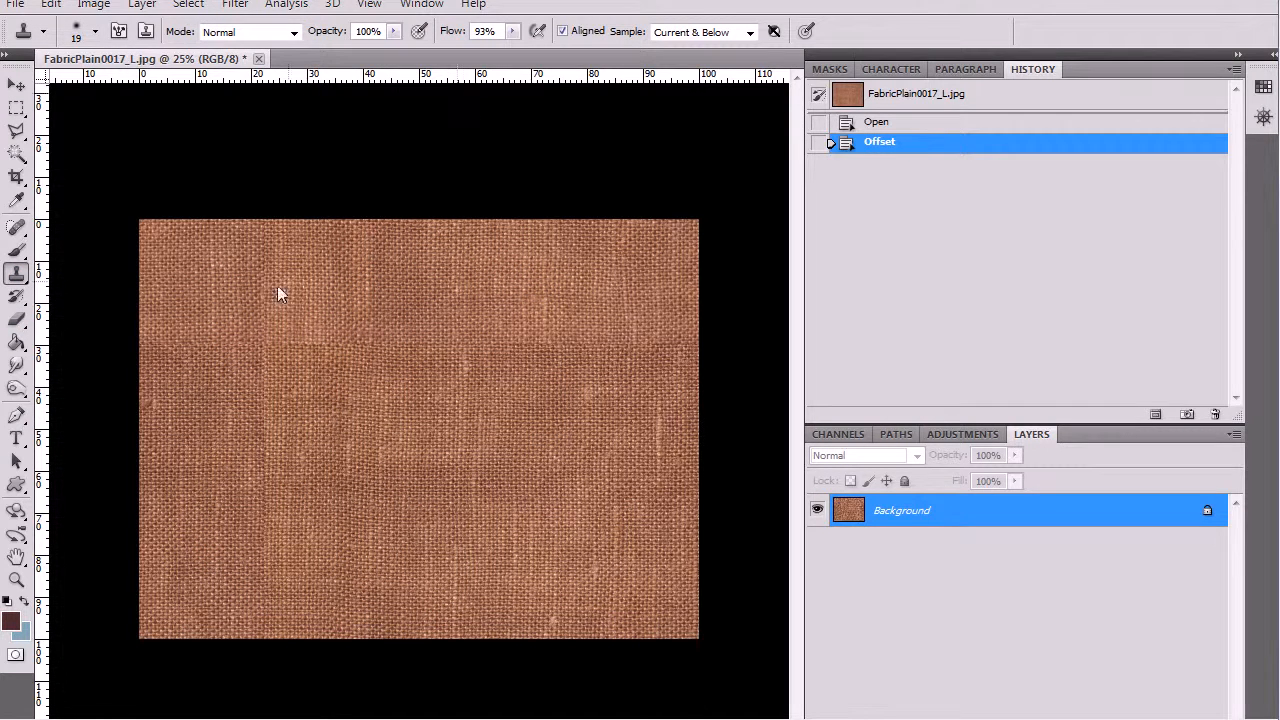
pyautogui.rightClick(334, 427)
pyautogui.moveTo(384, 468); pyautogui.dragTo(460, 468)
pyautogui.press('Return')
pyautogui.click(459, 347)
pyautogui.hotkey('ctrl', 'z')
pyautogui.rightClick(360, 462)
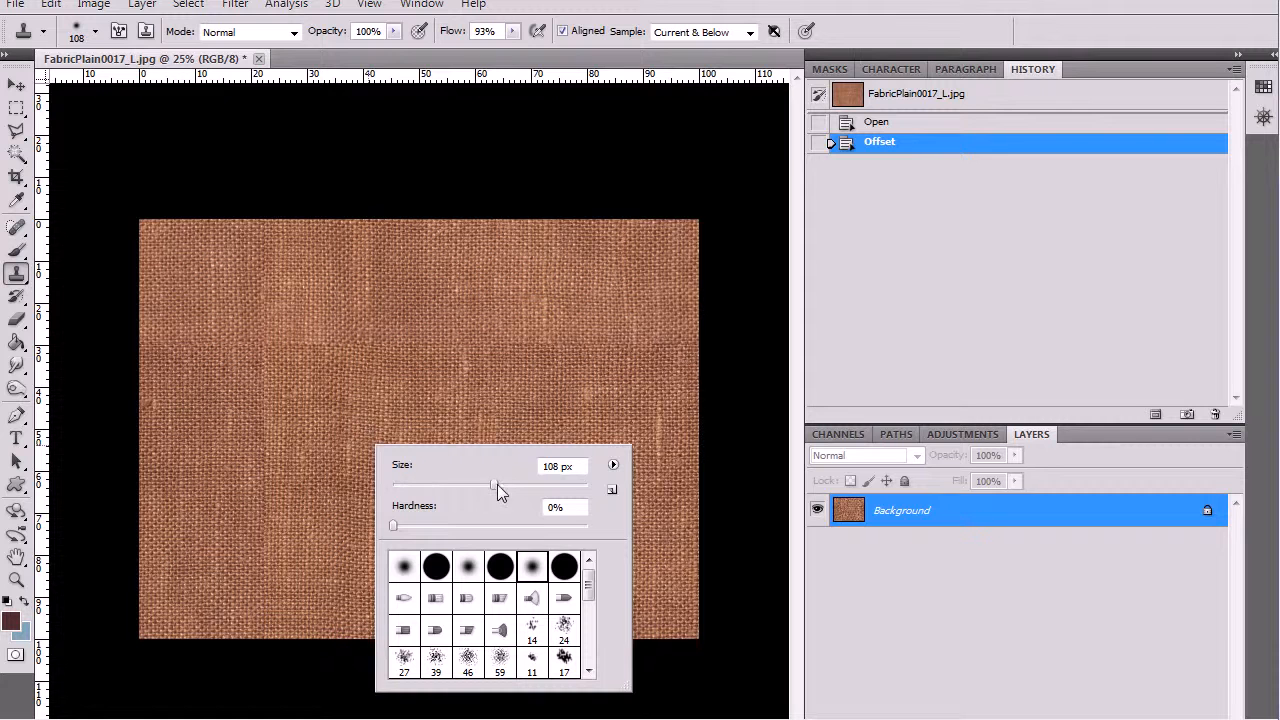
pyautogui.moveTo(556, 490)
pyautogui.mouseDown()
pyautogui.moveTo(527, 486)
pyautogui.moveTo(557, 488)
pyautogui.mouseUp()
pyautogui.click(402, 568)
# Clone clean fabric over the horizontal seam towards the image's right edge and over the lower part of the vertical seam.
pyautogui.click(299, 405)
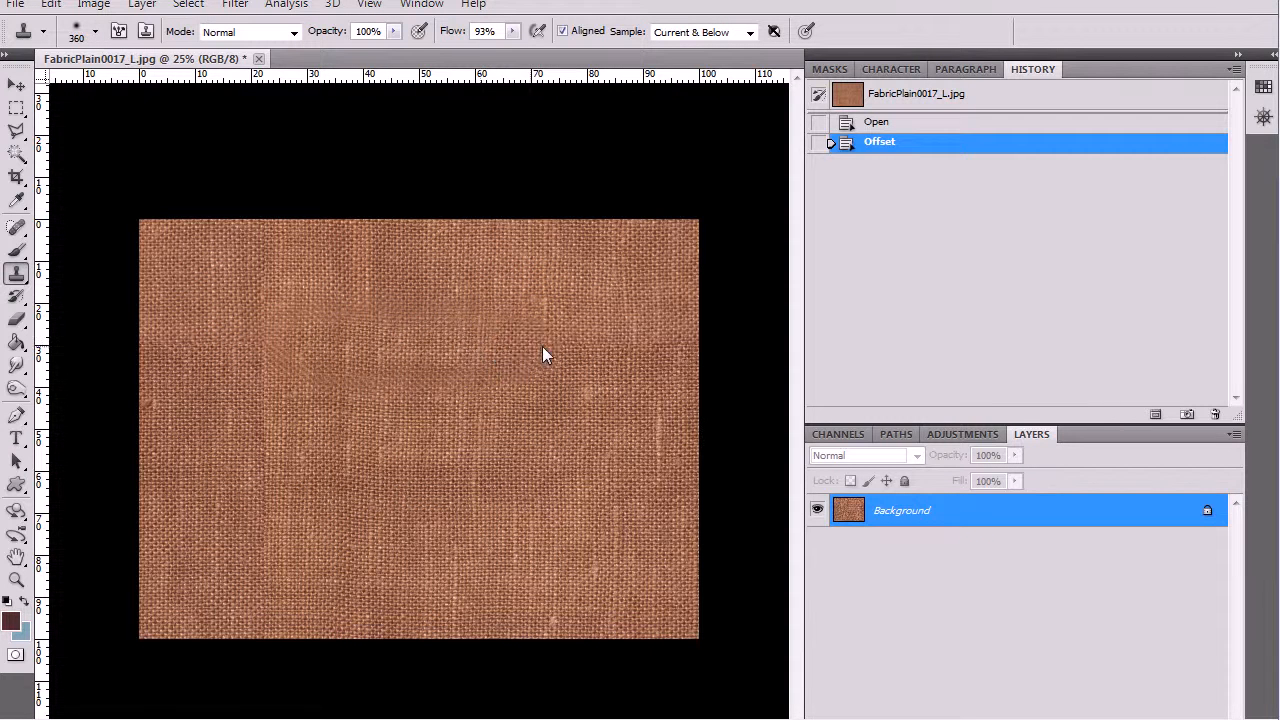
pyautogui.click(667, 352)
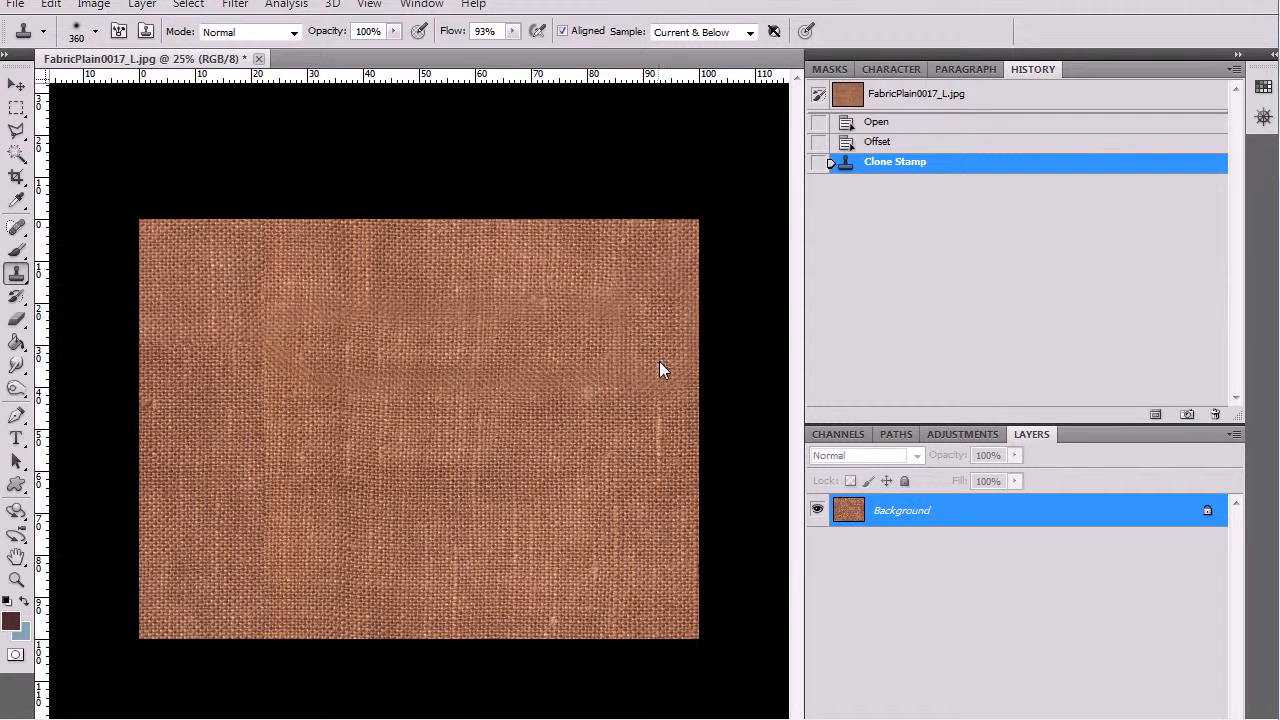
pyautogui.click(654, 422)
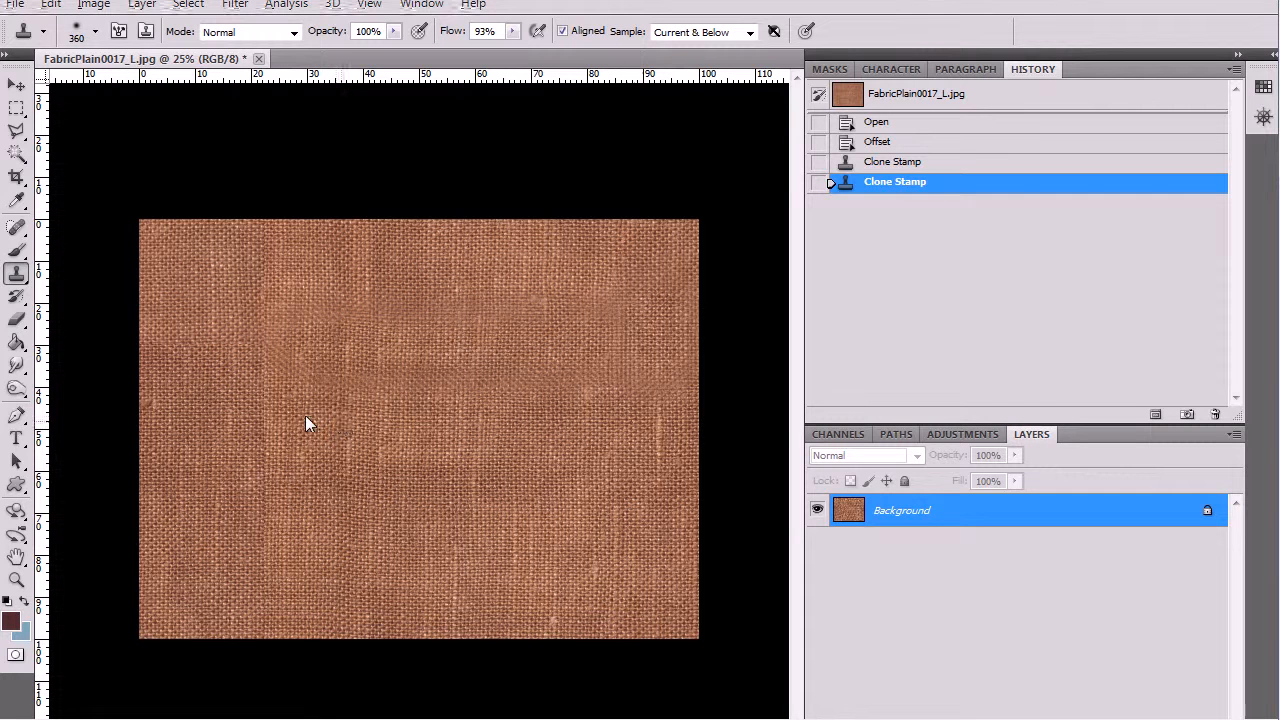
pyautogui.moveTo(295, 412); pyautogui.dragTo(306, 406)
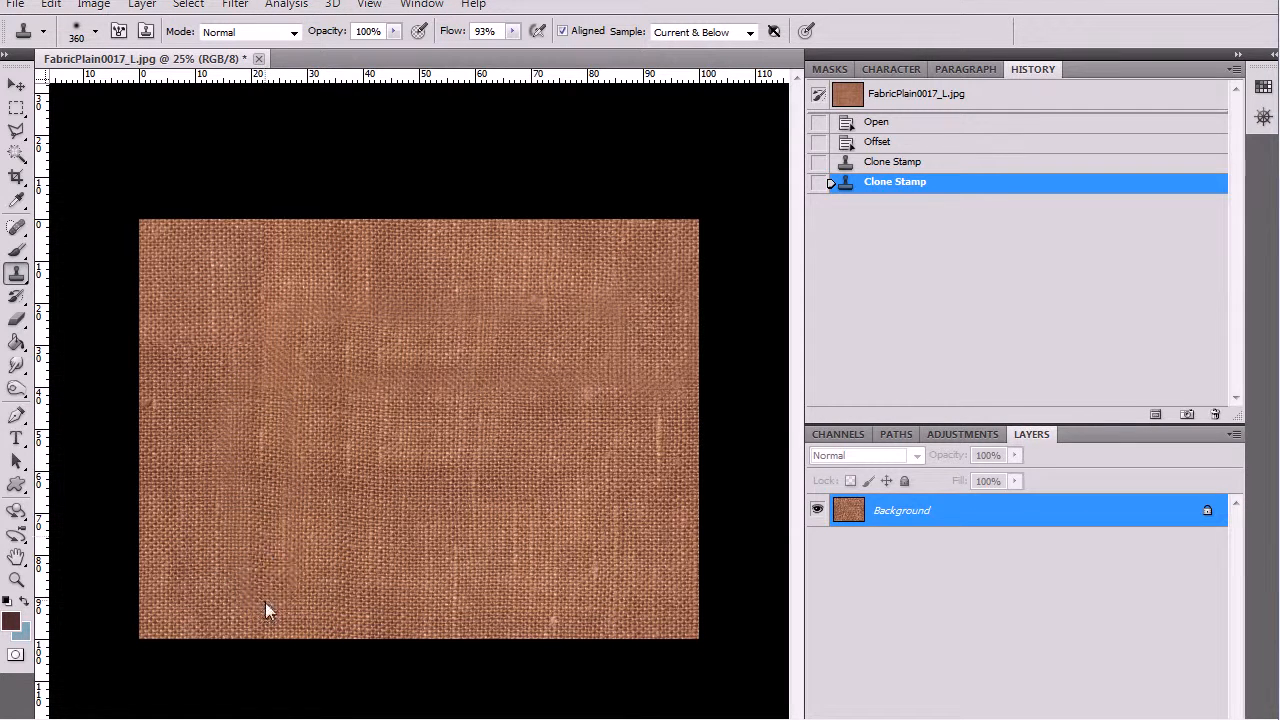
pyautogui.click(266, 368)
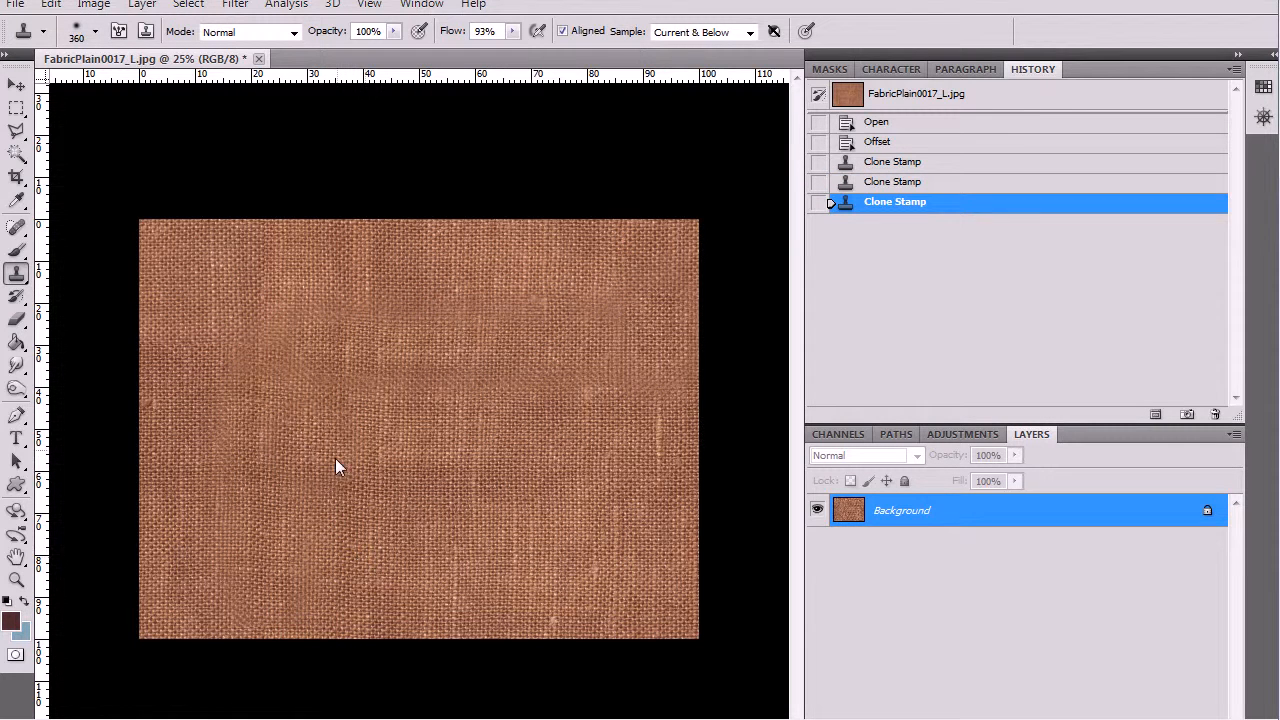
# Clone fabric over the uneven patches around the middle of the image to even out the weave.
pyautogui.click(485, 440)
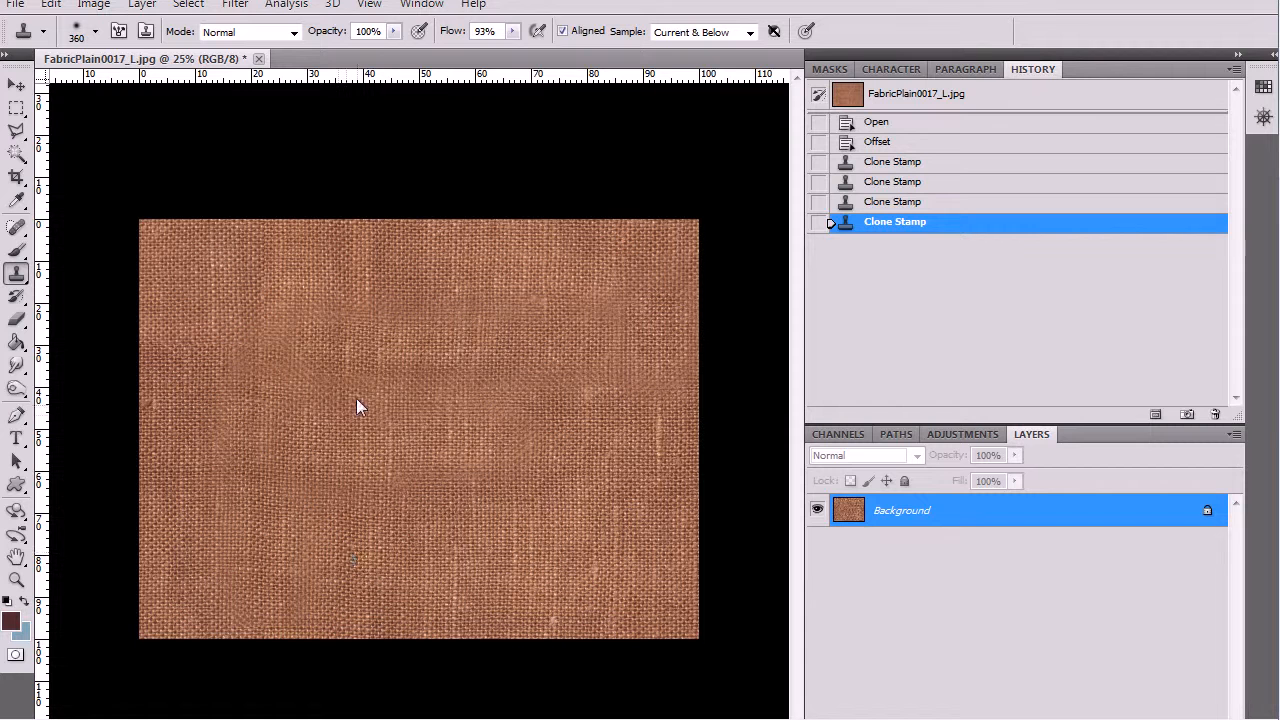
pyautogui.click(484, 385)
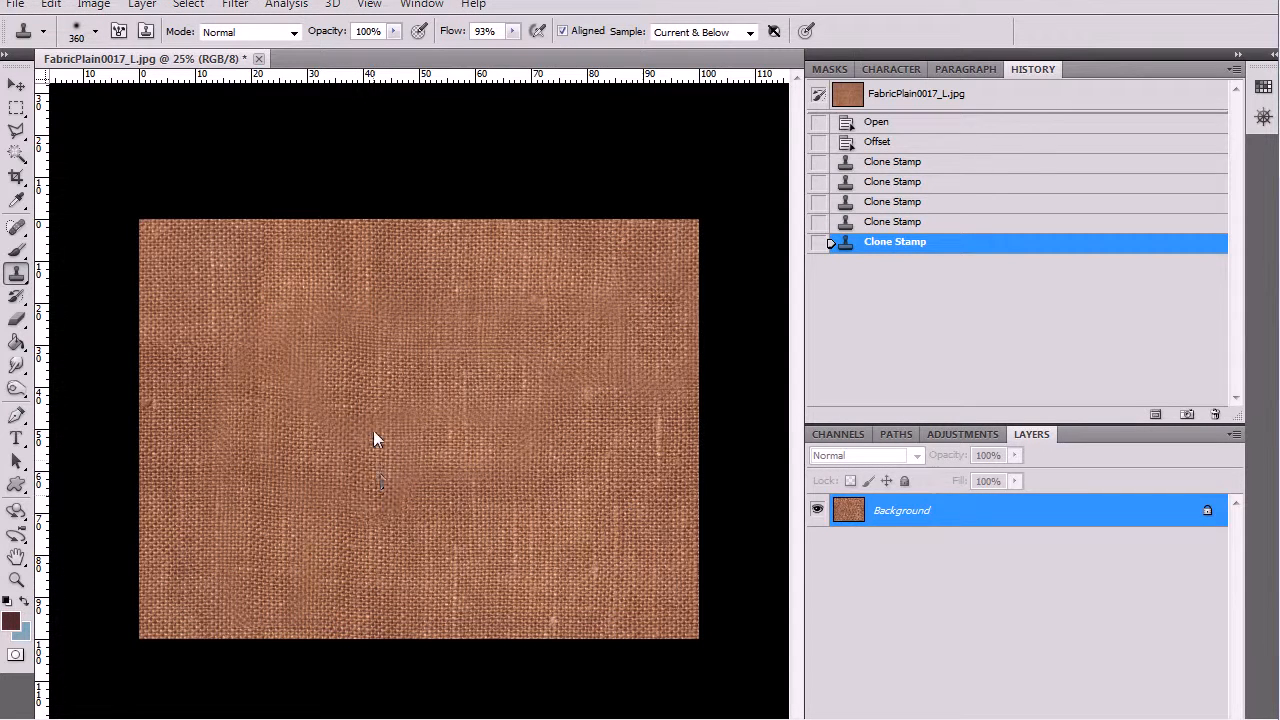
pyautogui.click(530, 458)
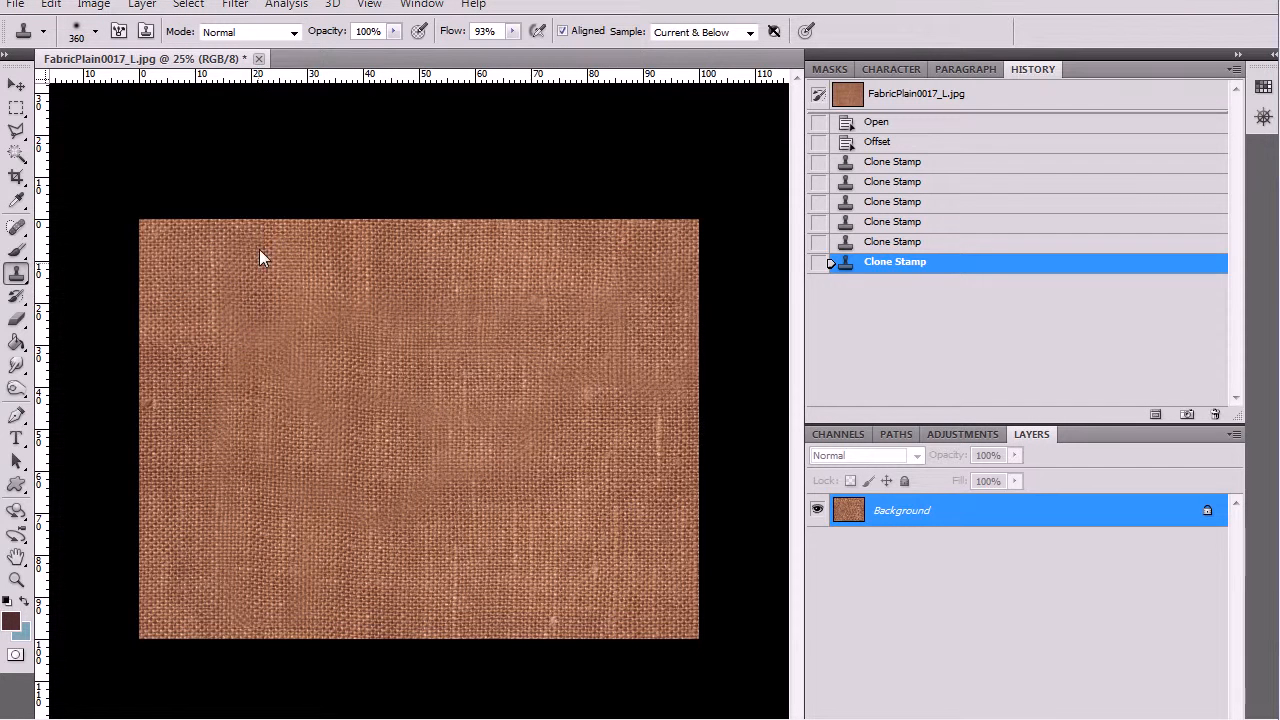
# Clone over the upper vertical seam and the left end of the horizontal seam, and undo the extra stroke made near the centre.
pyautogui.click(261, 295)
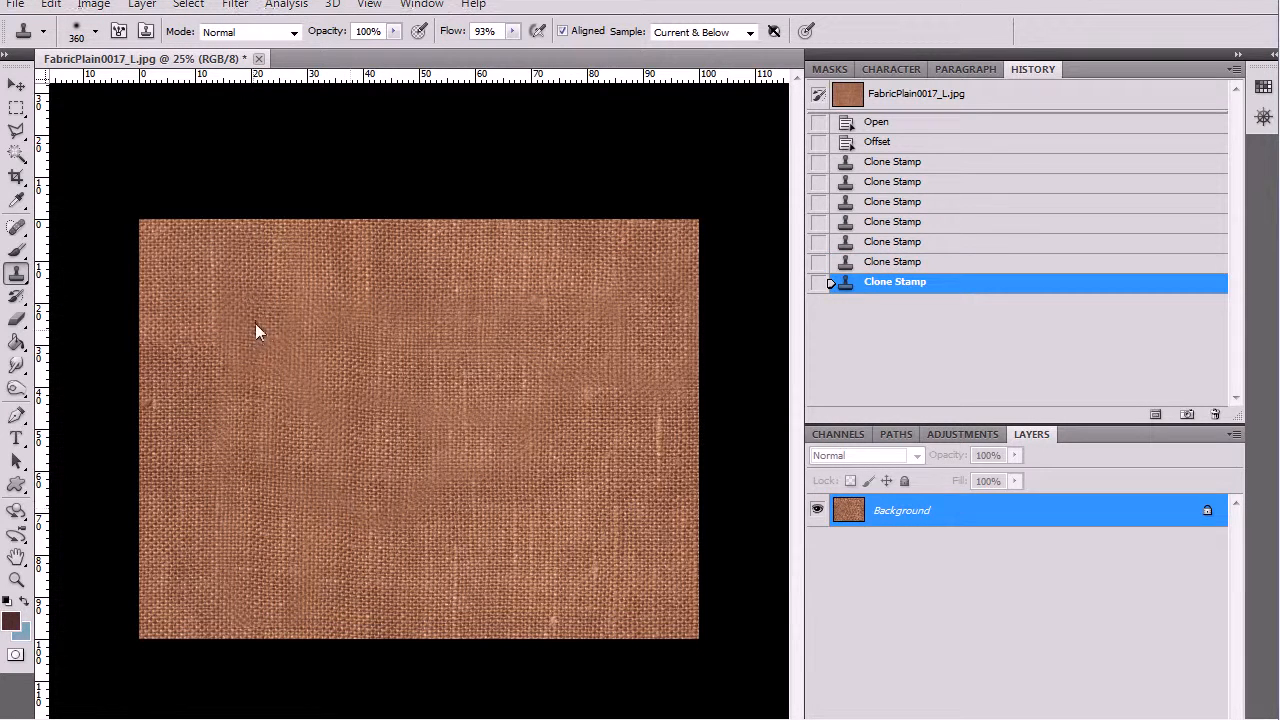
pyautogui.click(253, 400)
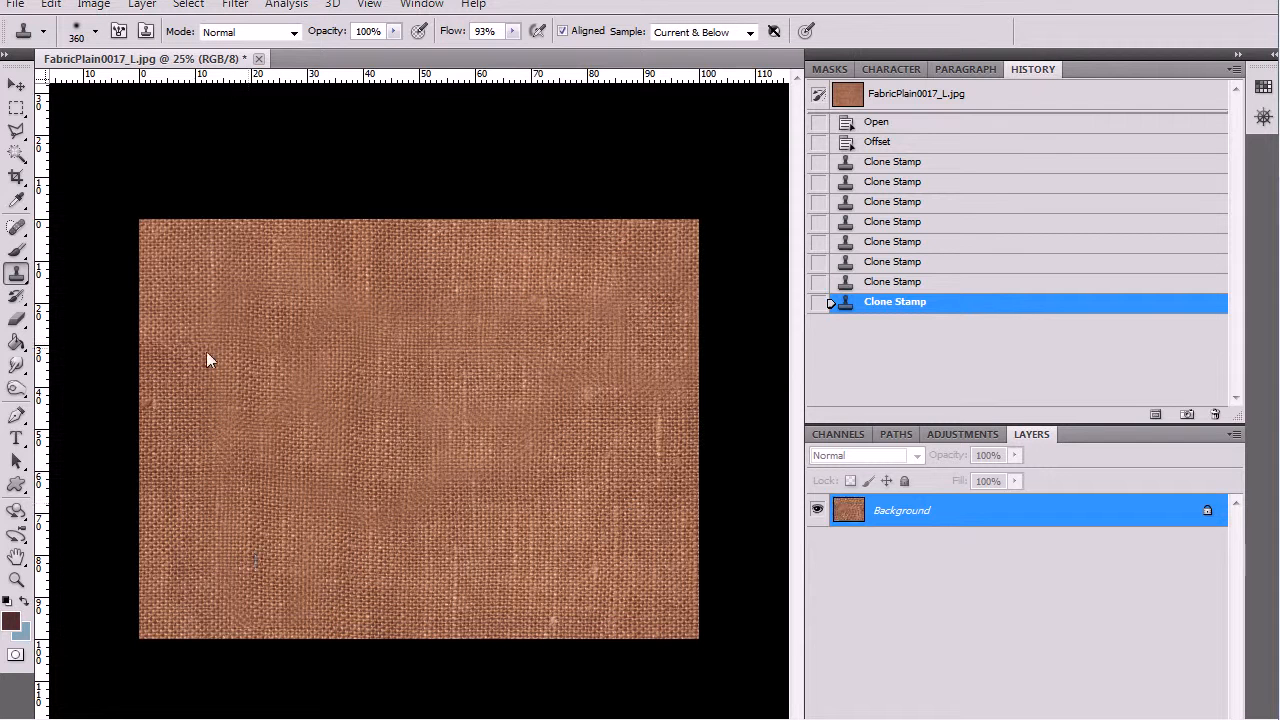
pyautogui.click(245, 348)
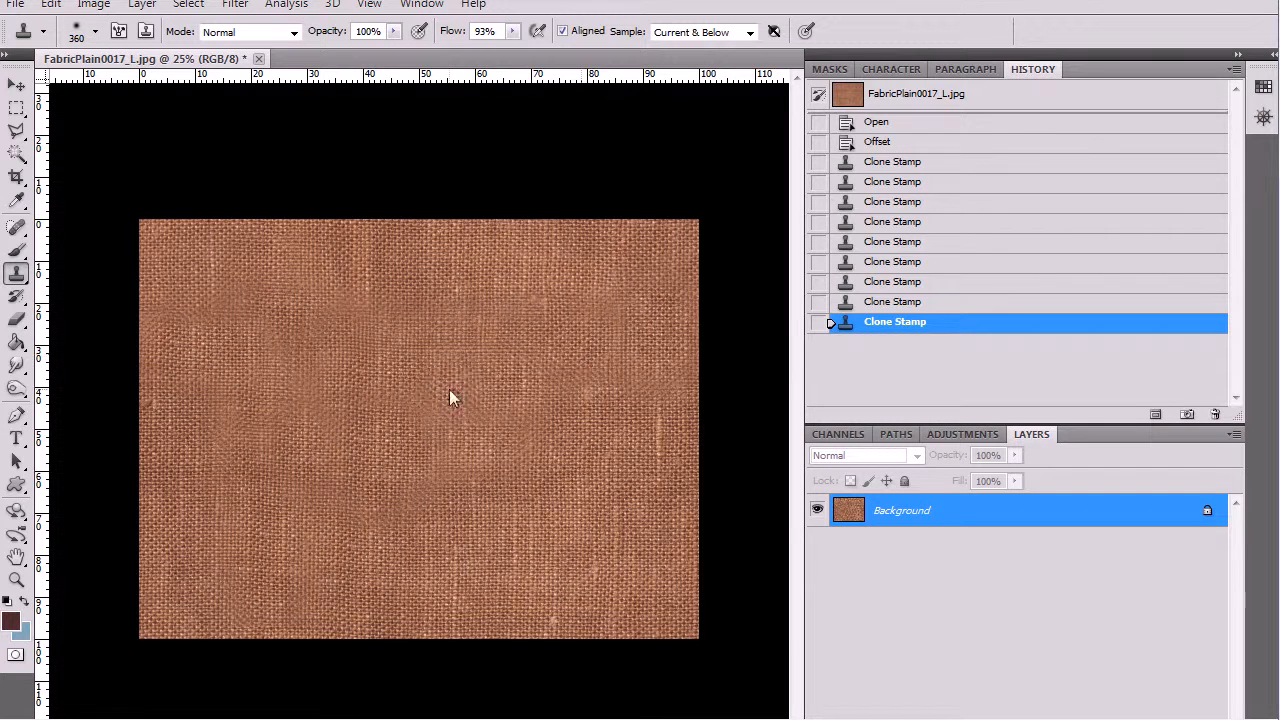
pyautogui.click(470, 468)
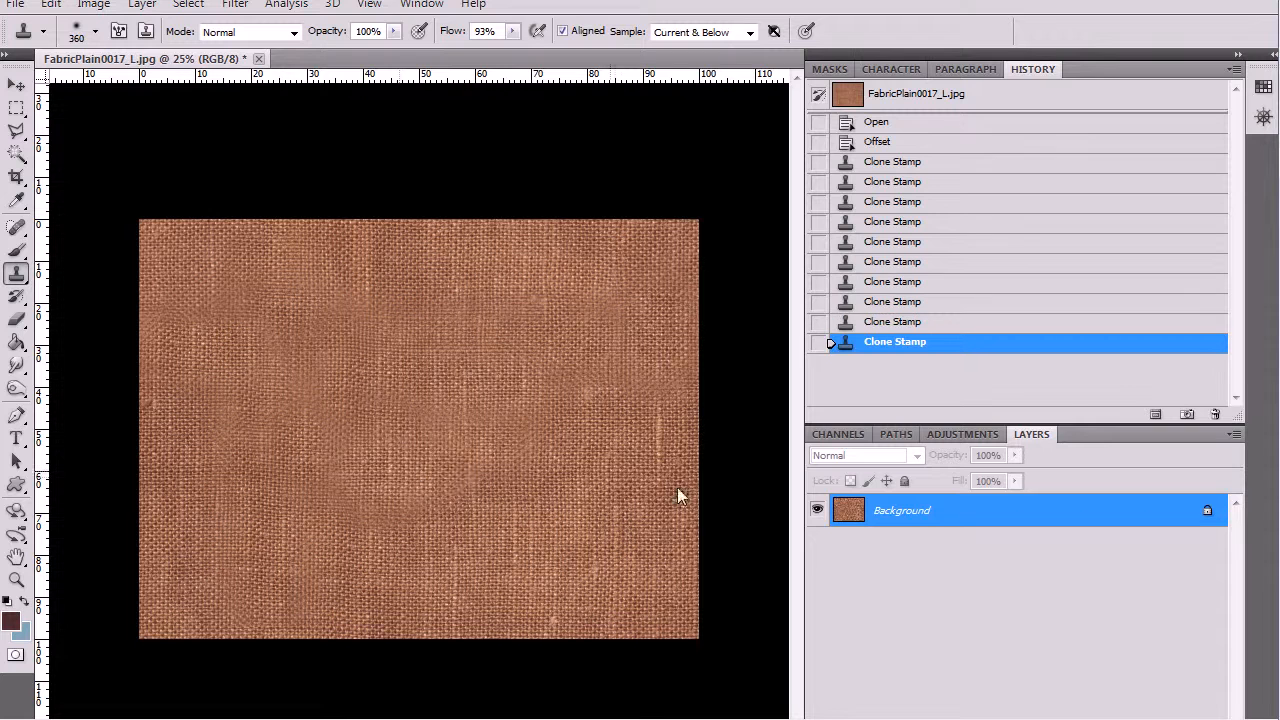
pyautogui.hotkey('ctrl', 'z')
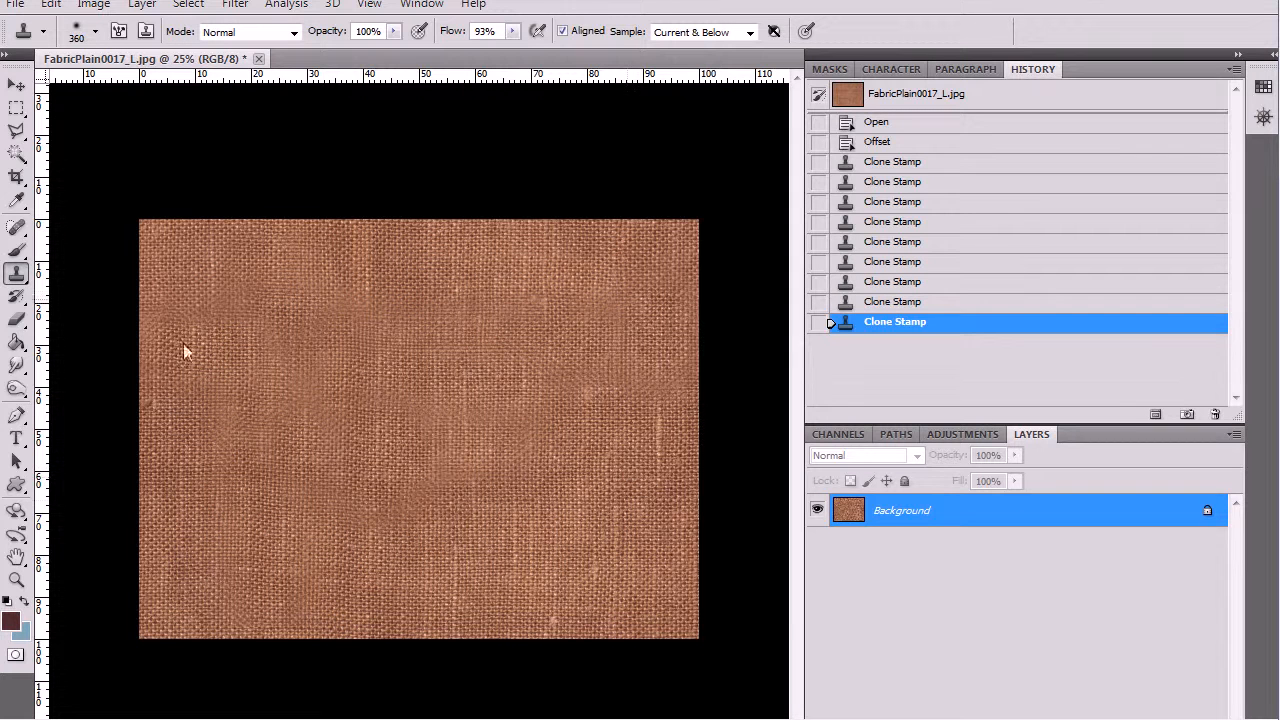
# Enlarge the canvas to 200 percent width and 200 percent height, anchoring the fabric in the lower-left corner.
pyautogui.click(93, 5)
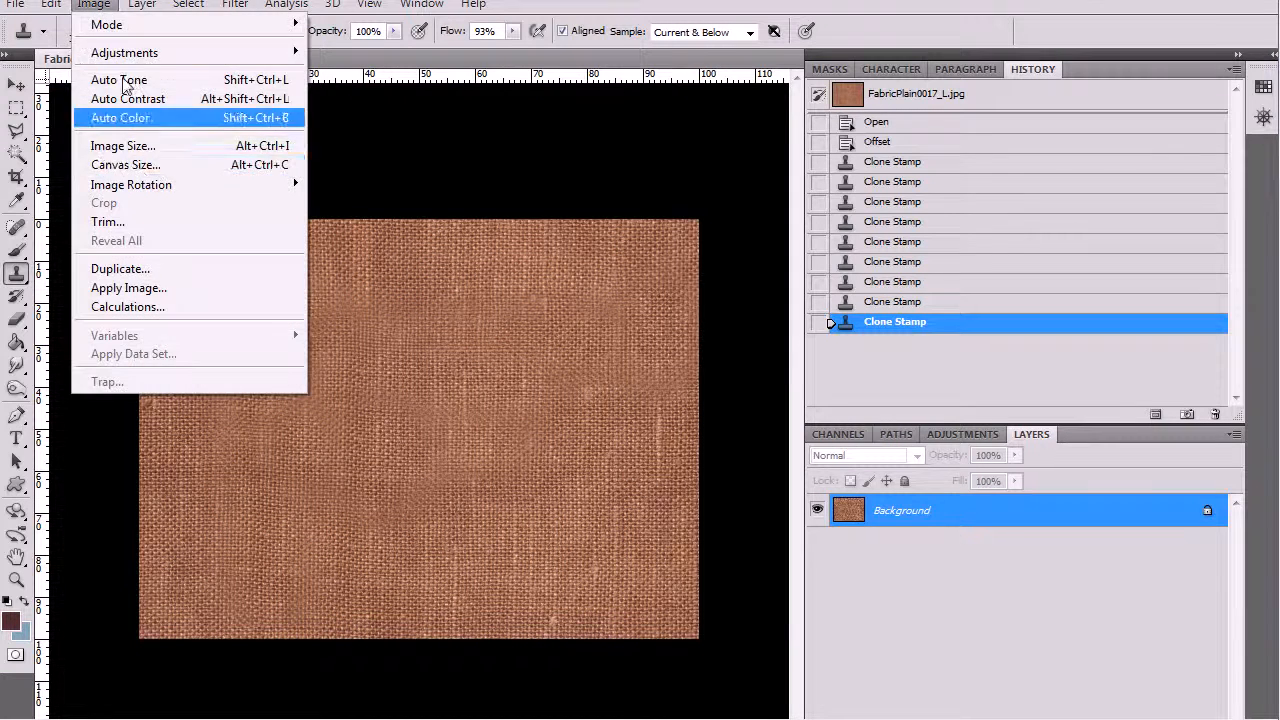
pyautogui.click(135, 165)
pyautogui.click(706, 204)
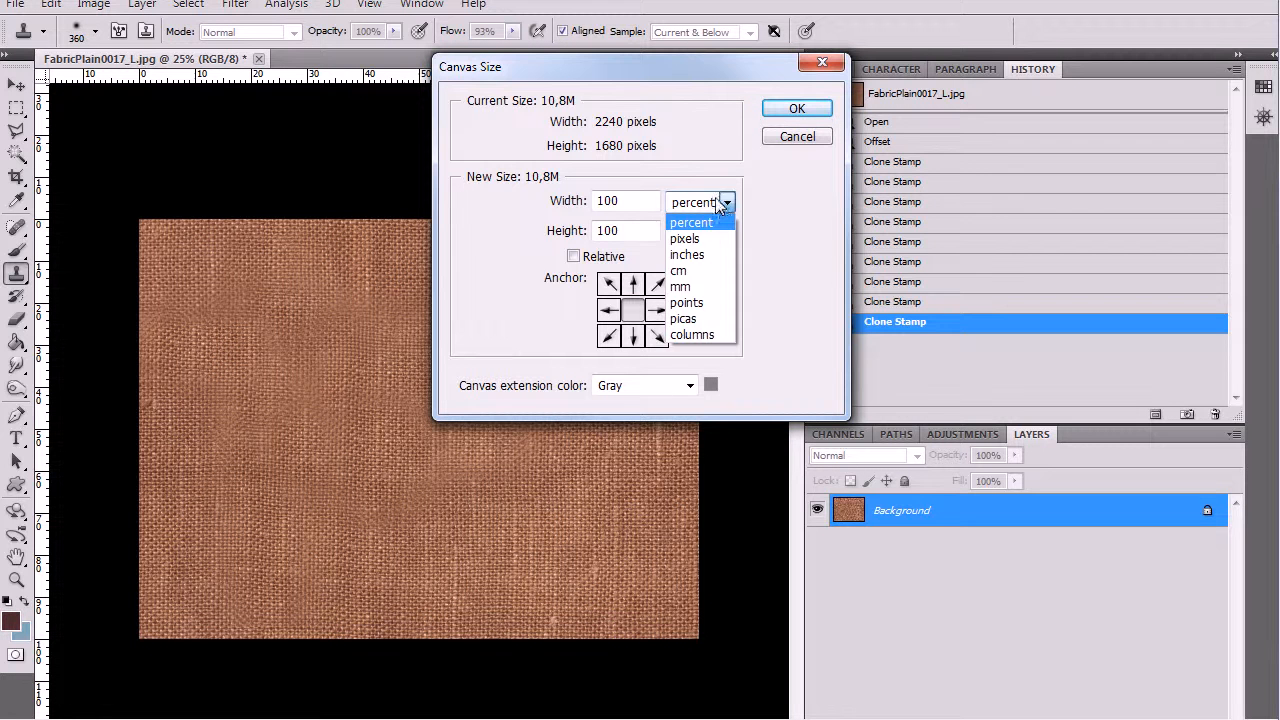
pyautogui.click(720, 205)
pyautogui.click(725, 205)
pyautogui.click(700, 217)
pyautogui.click(600, 205)
pyautogui.doubleClick(600, 205)
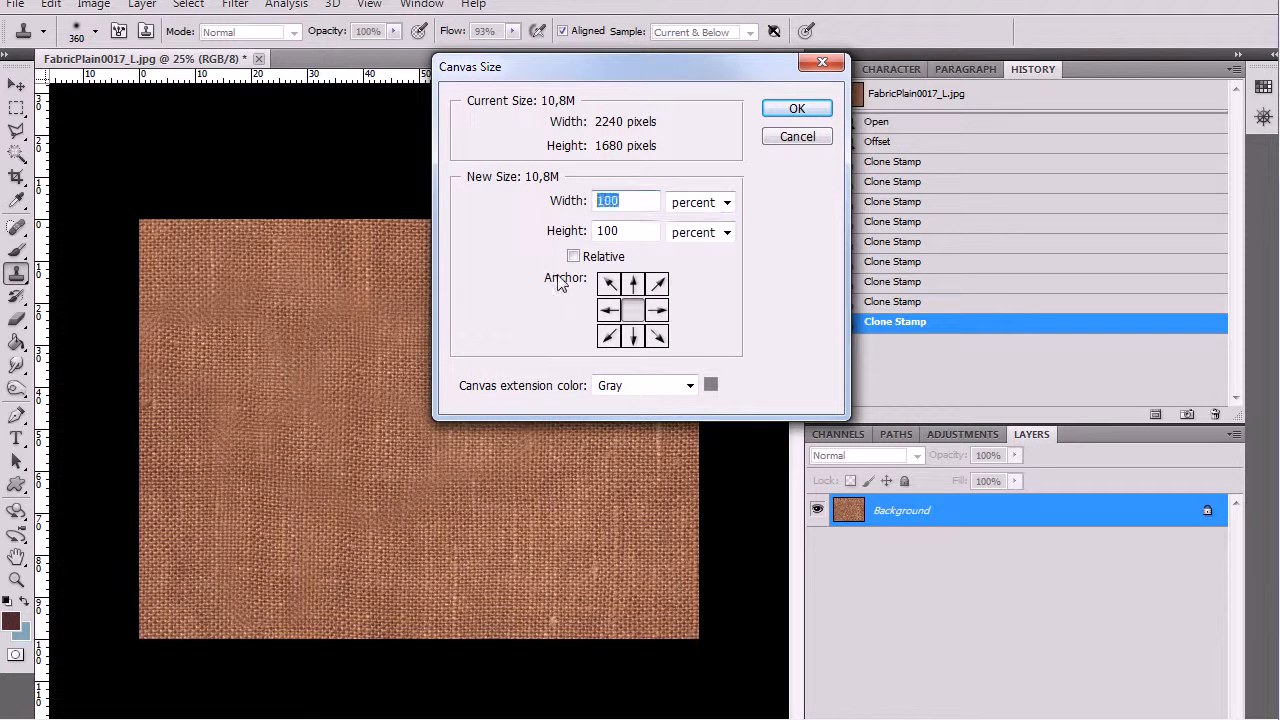
pyautogui.write('200')
pyautogui.press('Tab')
pyautogui.press('Tab')
pyautogui.write('200')
pyautogui.click(609, 337)
pyautogui.click(797, 108)
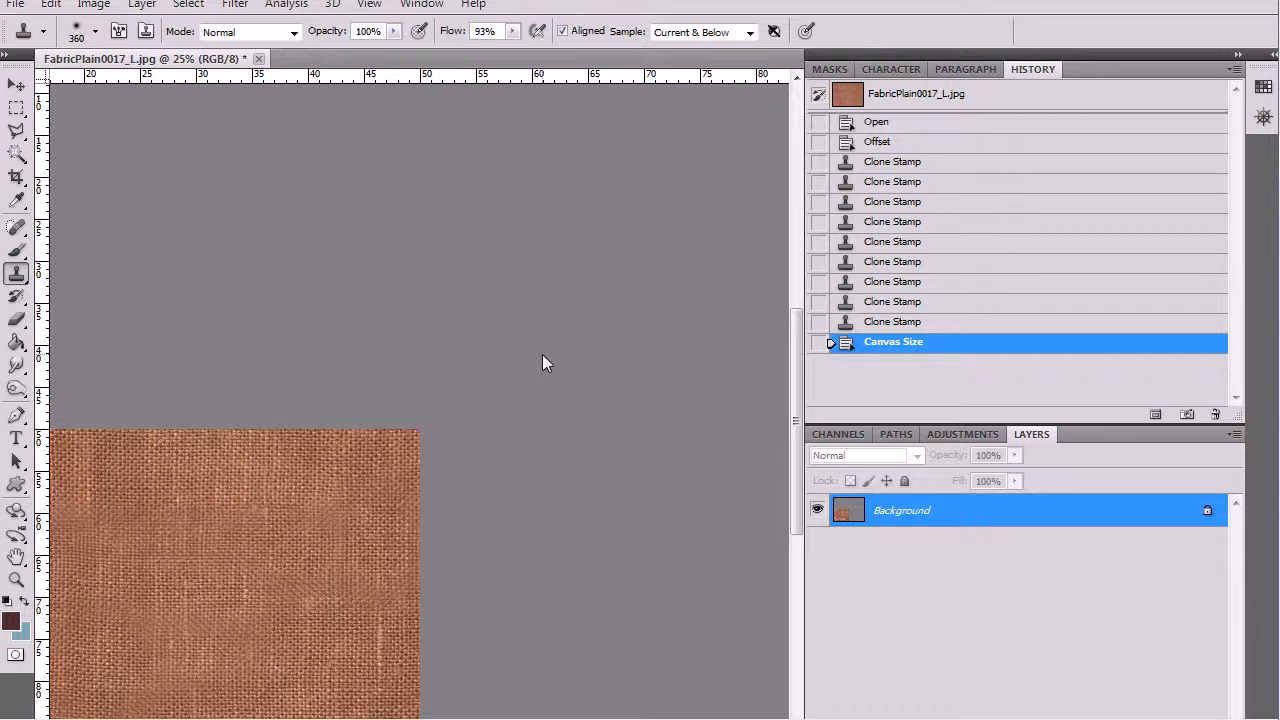
# Convert the Background to a regular layer and place a duplicate so the fabric also fills the canvas's lower-right quarter.
pyautogui.hotkey('ctrl', '-')
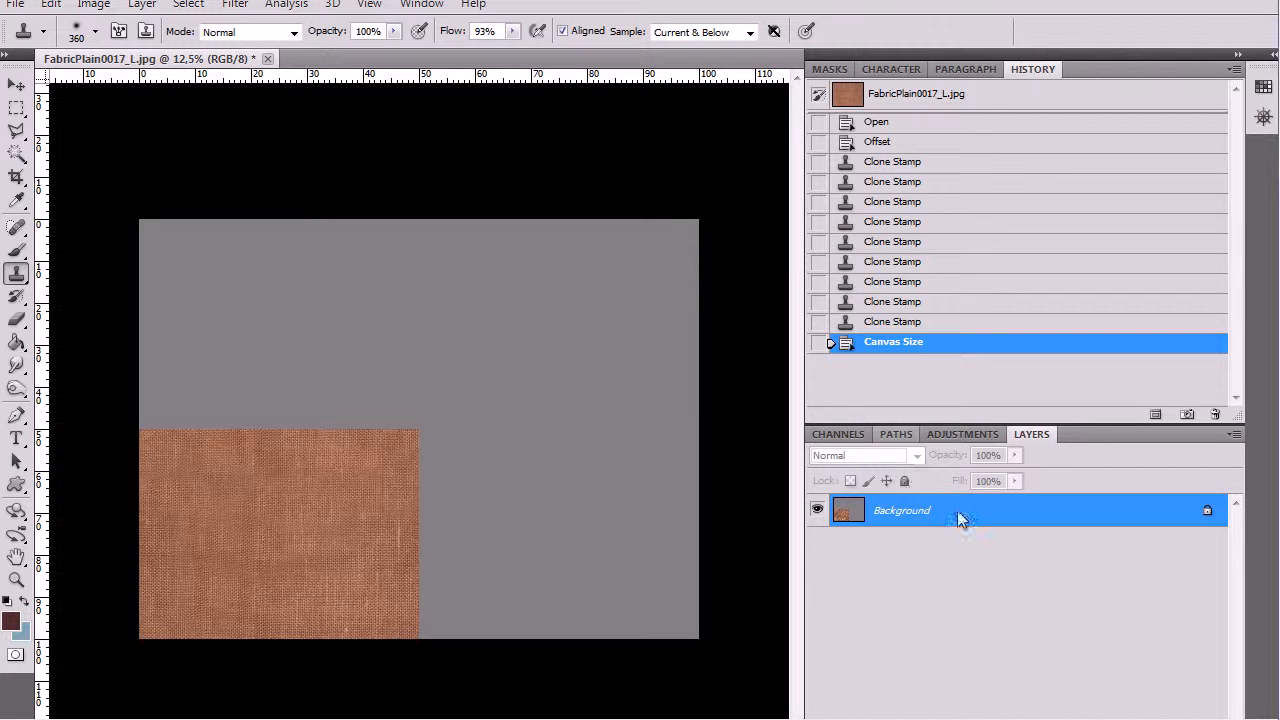
pyautogui.doubleClick(958, 519)
pyautogui.click(814, 172)
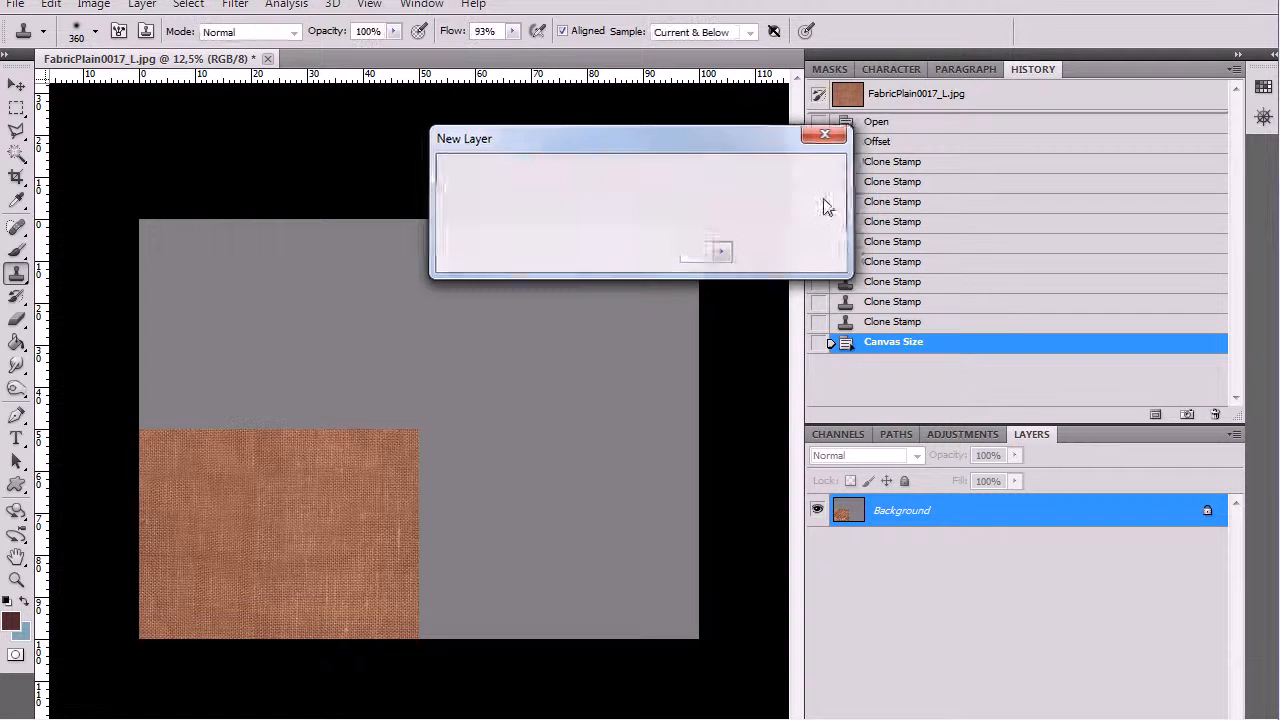
pyautogui.moveTo(982, 522); pyautogui.dragTo(1187, 716)
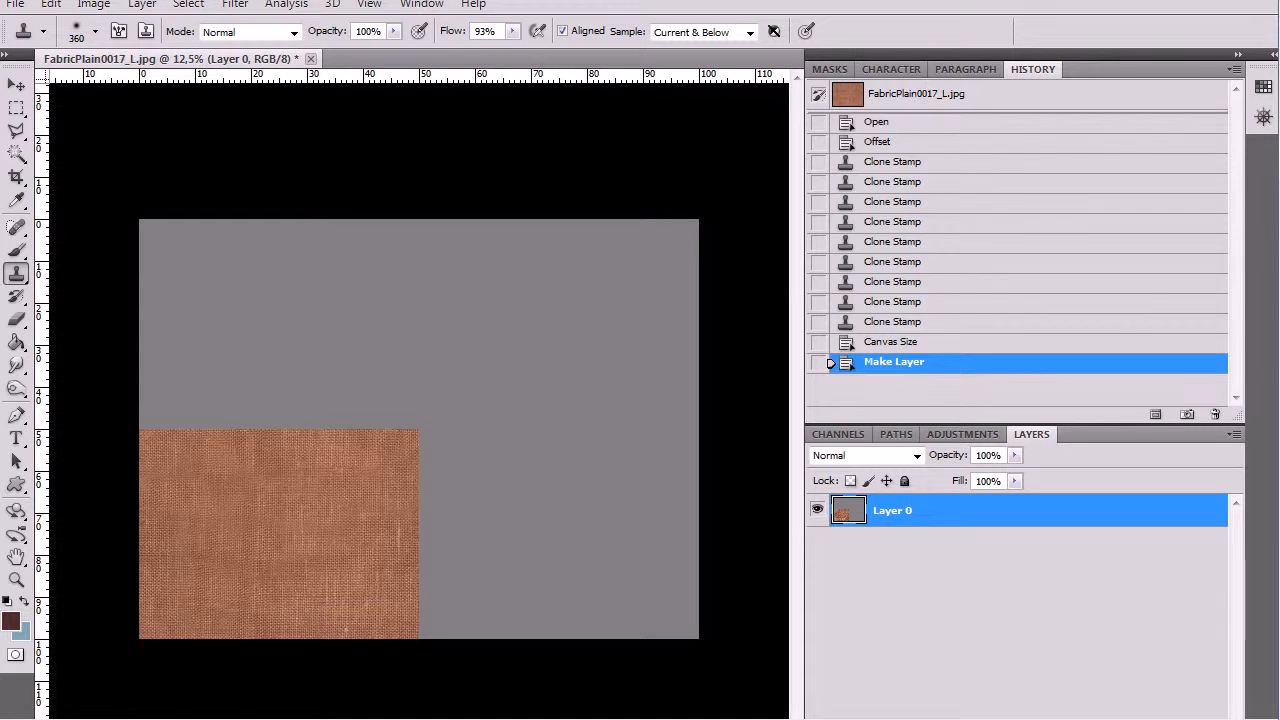
pyautogui.moveTo(548, 543)
pyautogui.mouseDown()
pyautogui.moveTo(614, 542)
pyautogui.moveTo(576, 541)
pyautogui.moveTo(612, 587)
pyautogui.mouseUp()
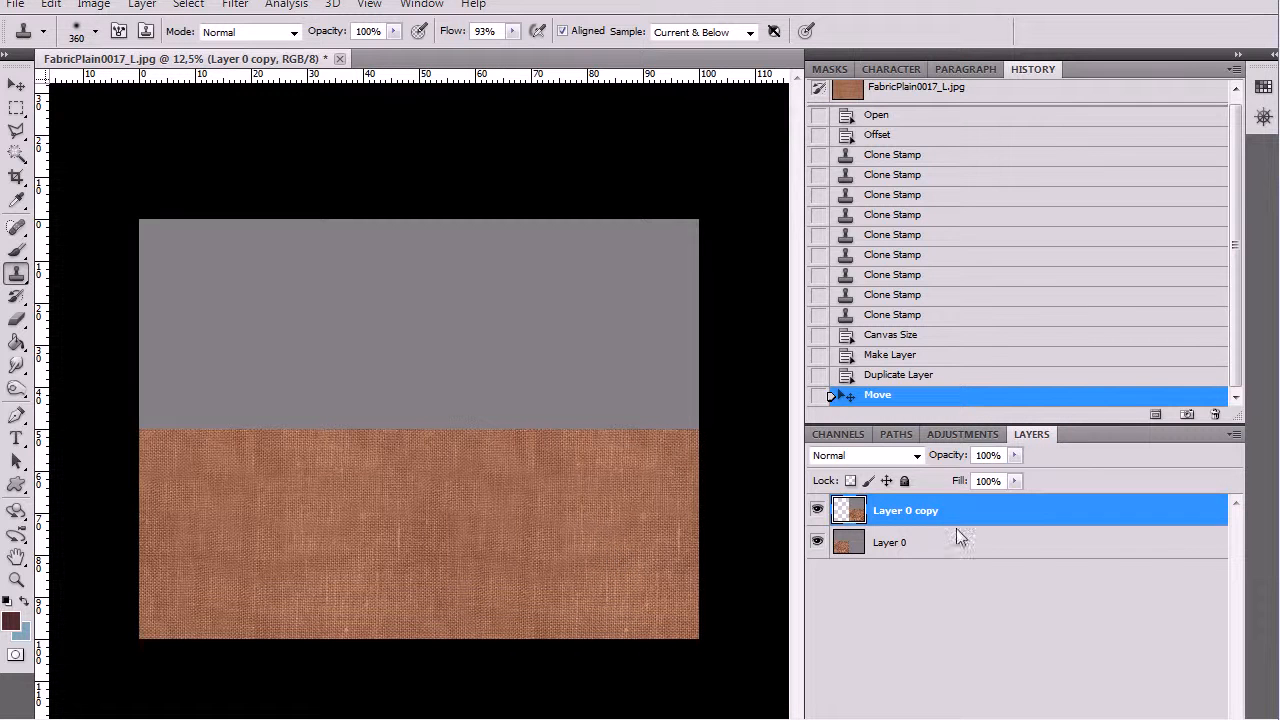
# Merge the visible layers, fill the canvas's upper half with a duplicate of the fabric row, and merge again.
pyautogui.keyDown('shift'); pyautogui.click(1005, 541); pyautogui.keyUp('shift')
pyautogui.hotkey('ctrl', 'shift', 'e')
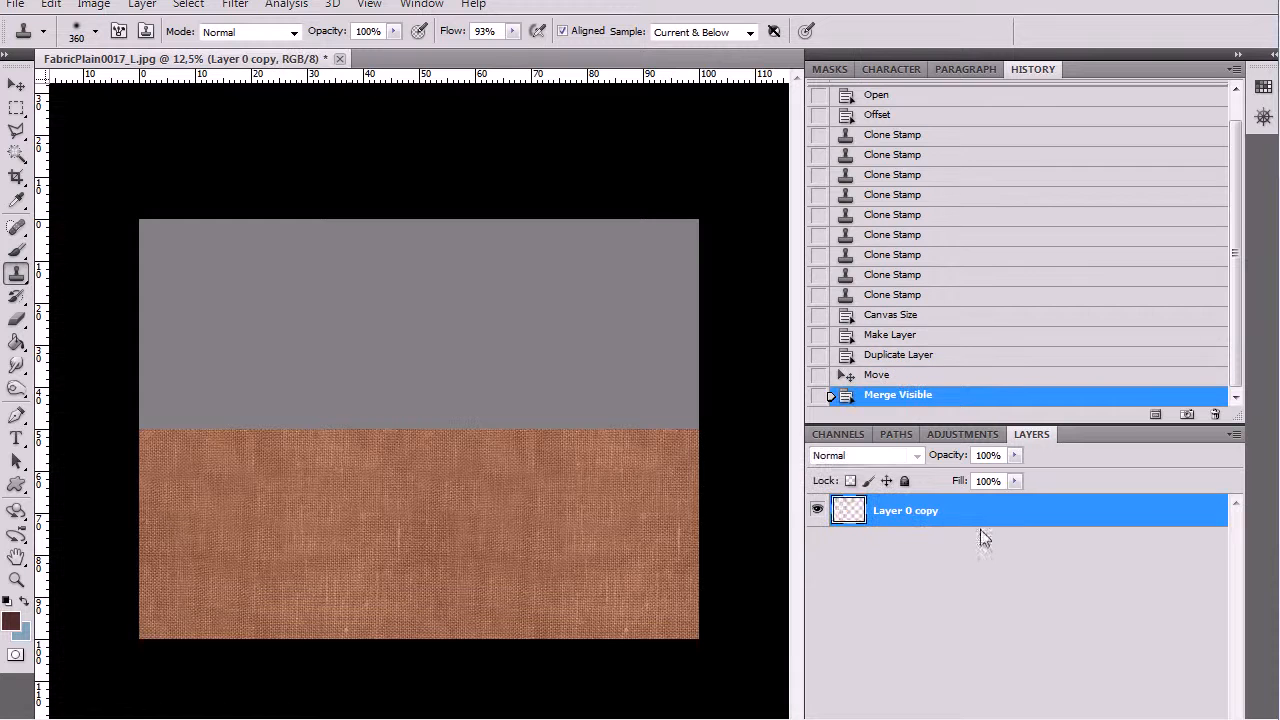
pyautogui.keyDown('ctrl'); pyautogui.keyDown('alt'); pyautogui.moveTo(453, 505); pyautogui.dragTo(465, 306); pyautogui.keyUp('alt'); pyautogui.keyUp('ctrl')
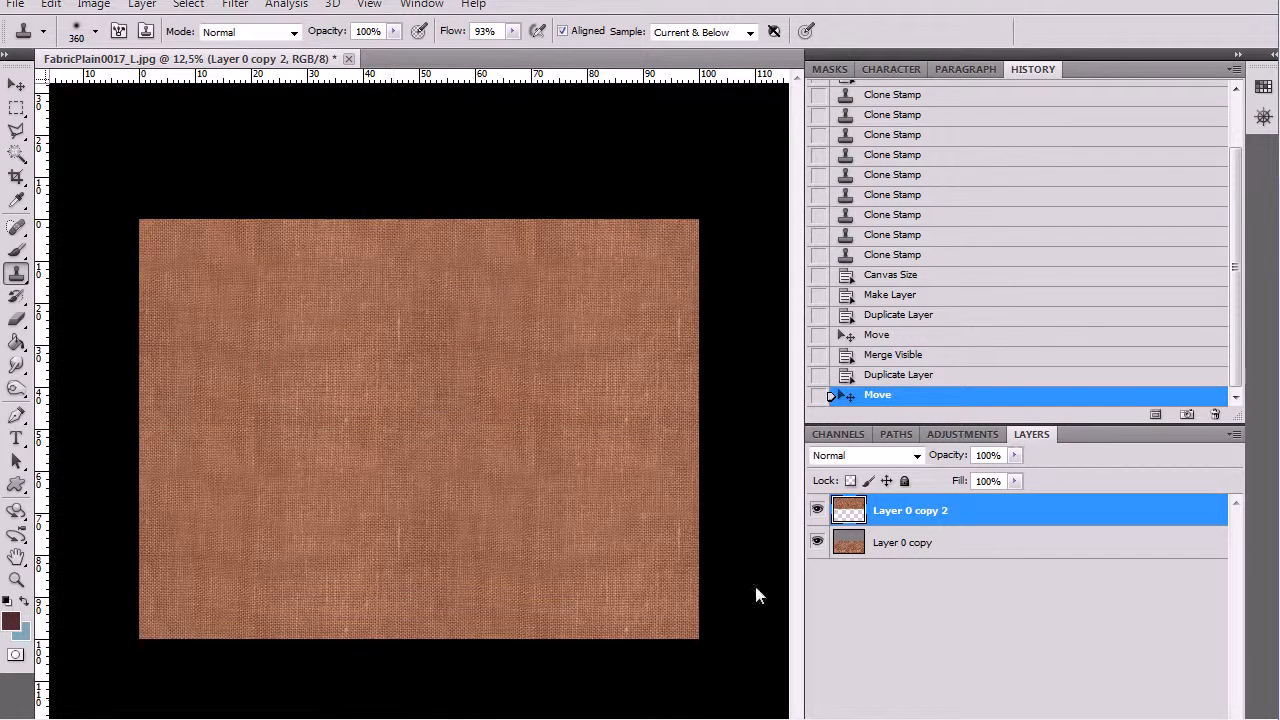
pyautogui.hotkey('ctrl', 'shift', 'e')
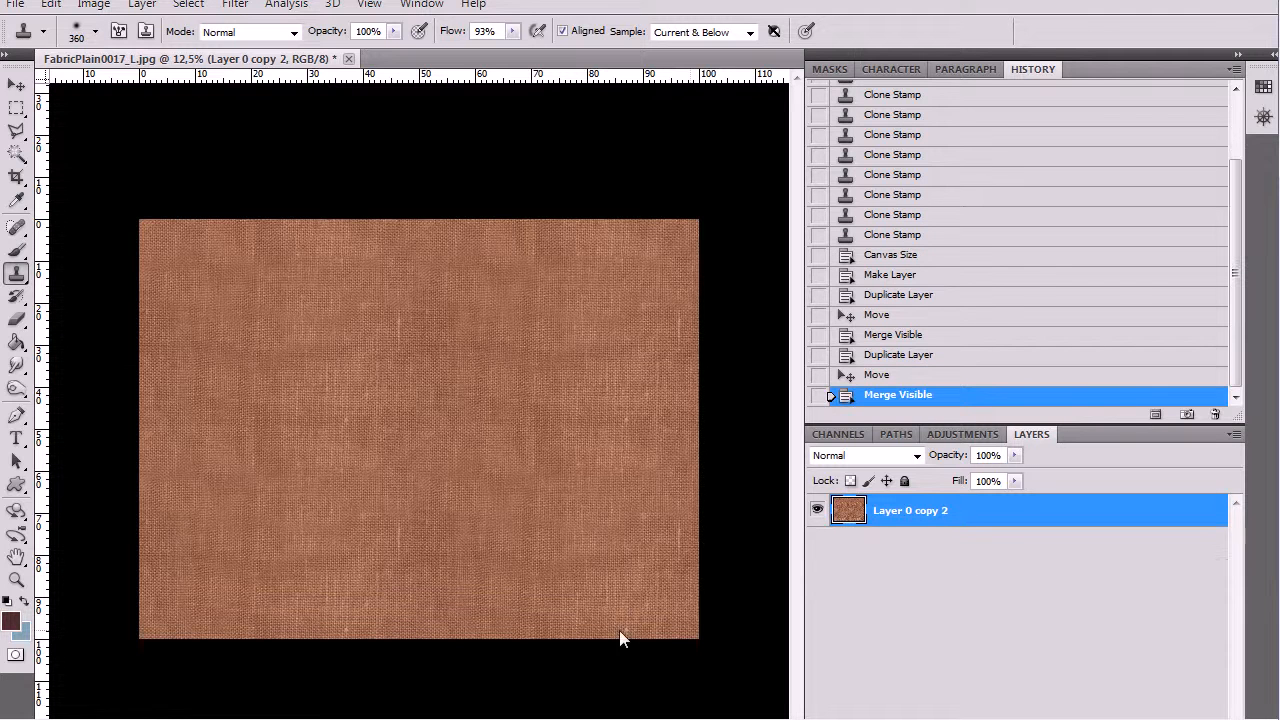
# Enlarge the Clone Stamp brush to 504 px and clone over the repeating light patches across the middle and lower half of the fabric.
pyautogui.rightClick(350, 445)
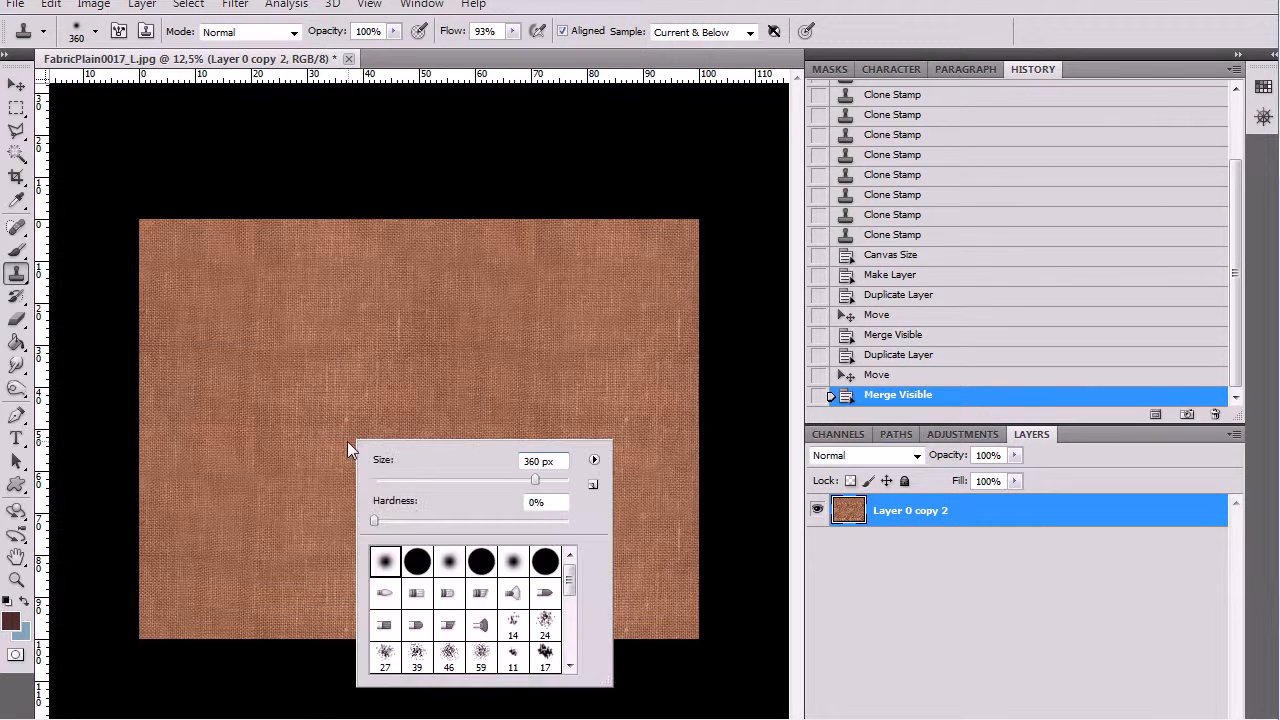
pyautogui.moveTo(540, 484); pyautogui.dragTo(554, 484)
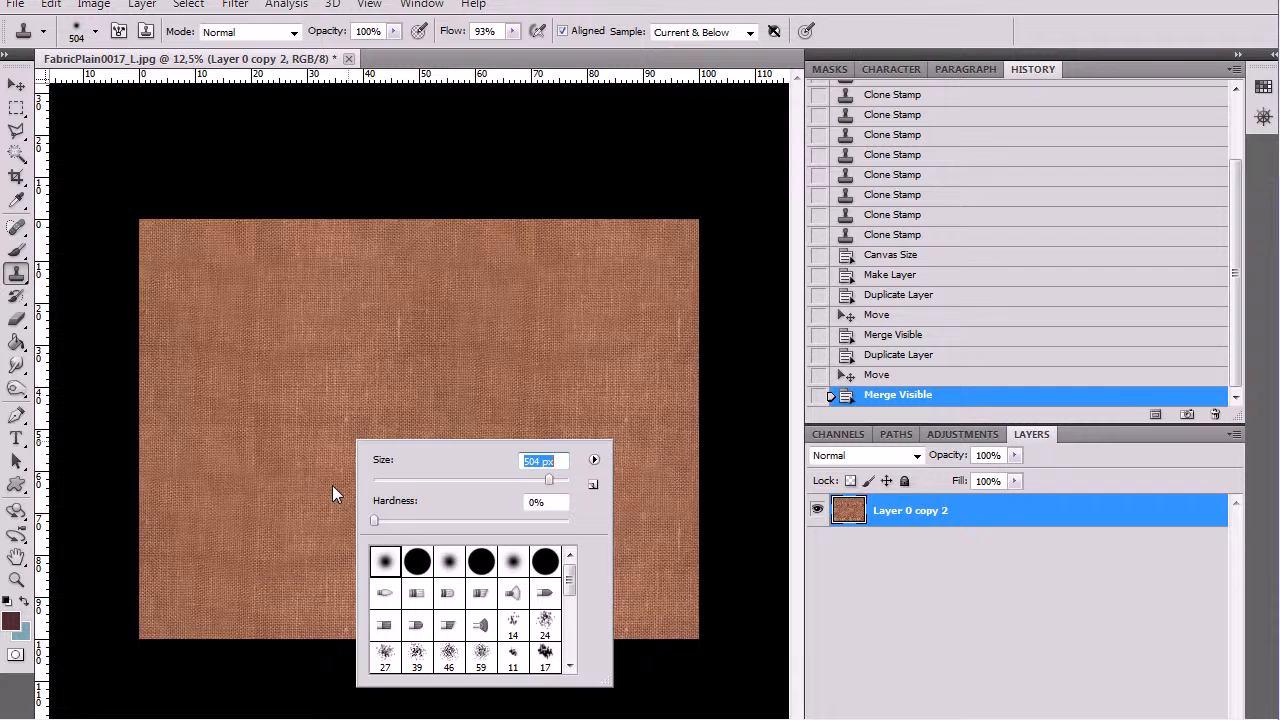
pyautogui.click(308, 372)
pyautogui.moveTo(383, 433); pyautogui.dragTo(469, 570)
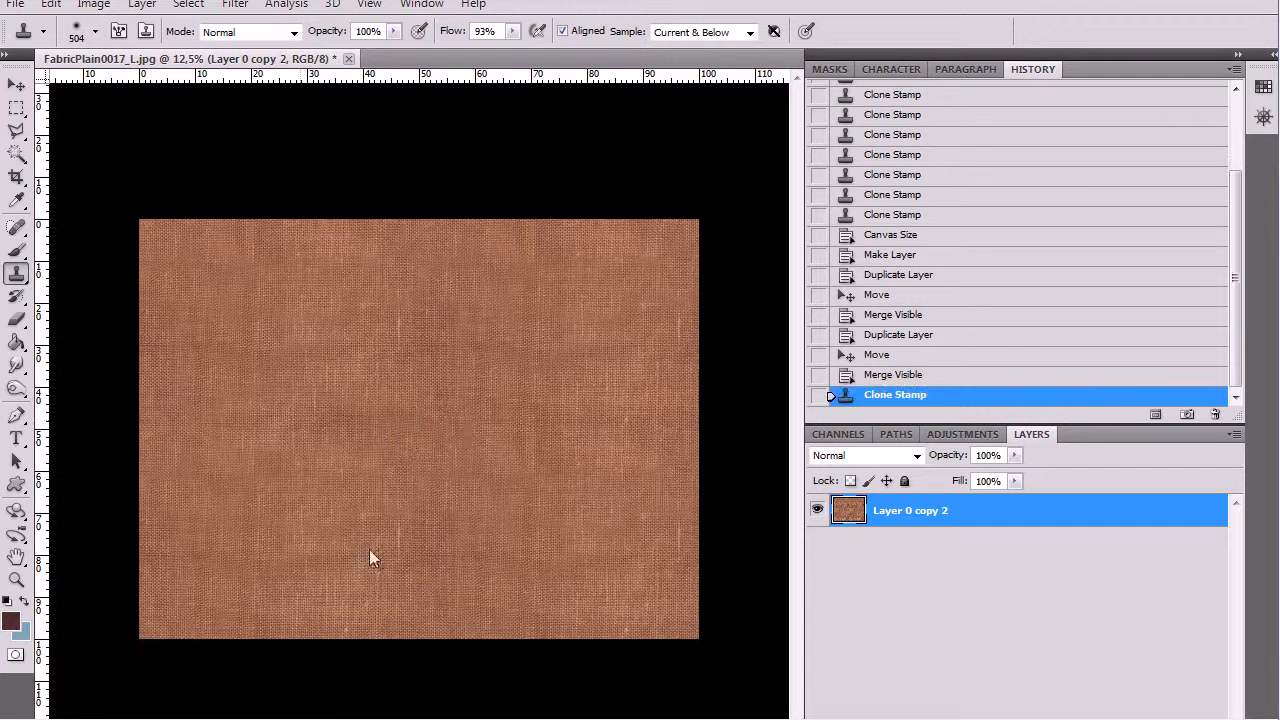
pyautogui.moveTo(603, 425)
pyautogui.mouseDown()
pyautogui.moveTo(575, 540)
pyautogui.moveTo(548, 490)
pyautogui.mouseUp()
pyautogui.moveTo(529, 445); pyautogui.dragTo(543, 535)
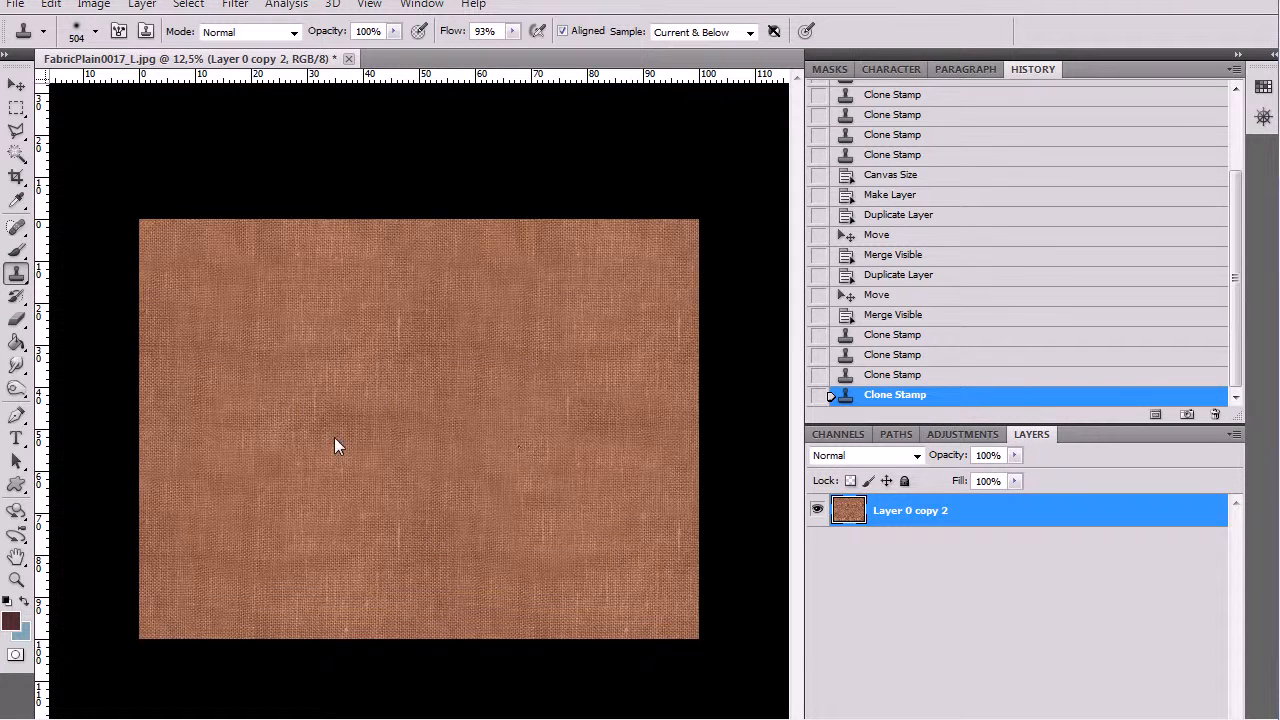
# Darken the fabric with a Brightness/Contrast adjustment of brightness -46 and contrast 17.
pyautogui.click(93, 5)
pyautogui.moveTo(150, 55)
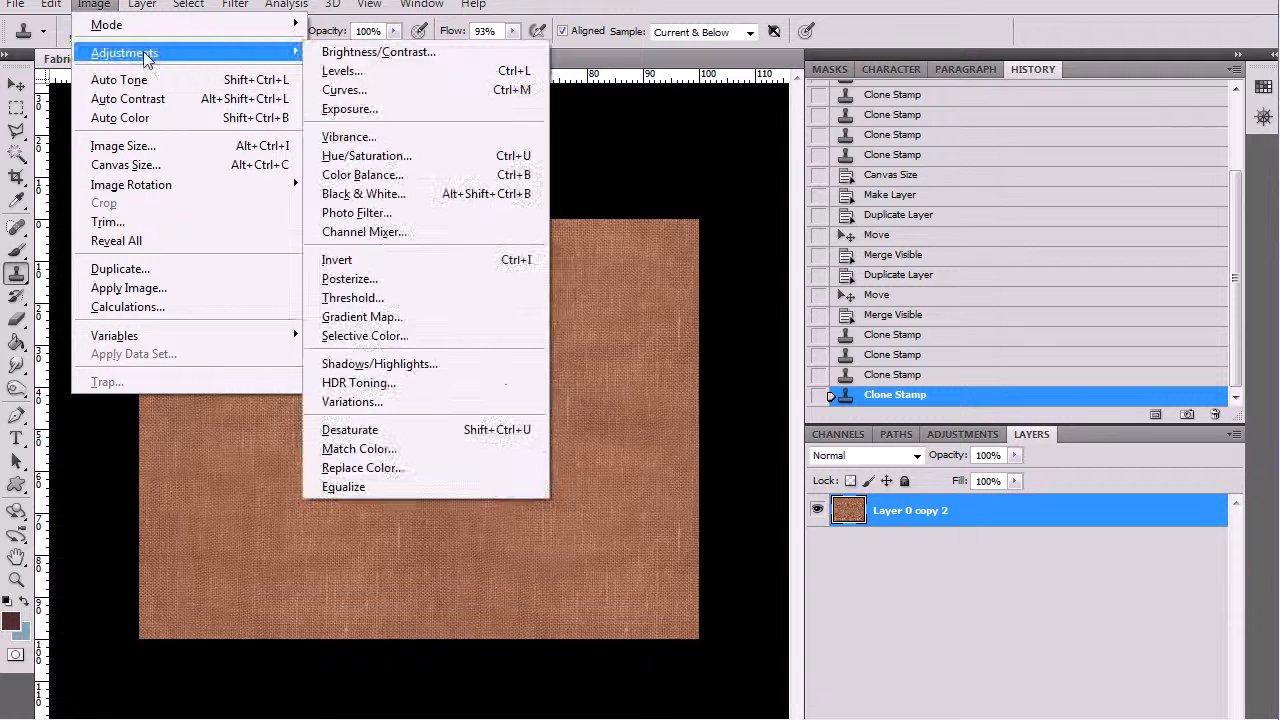
pyautogui.click(400, 55)
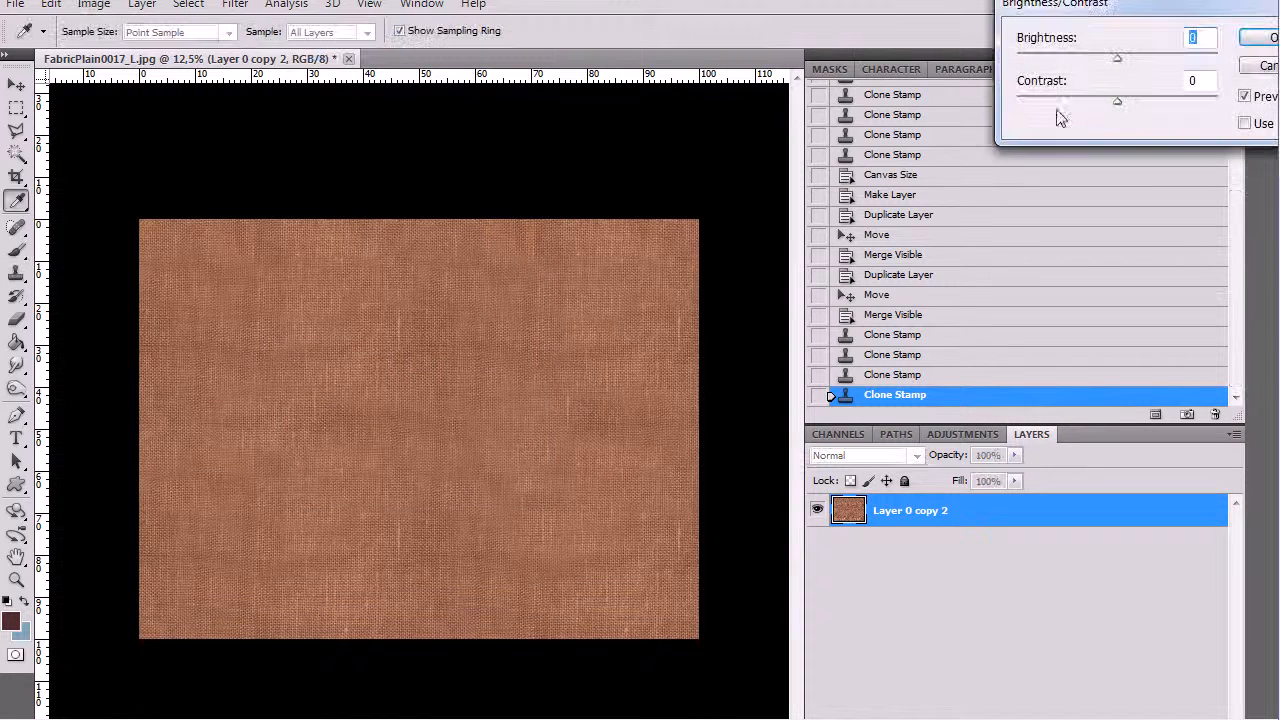
pyautogui.moveTo(1114, 60); pyautogui.dragTo(1089, 62)
pyautogui.moveTo(1119, 102); pyautogui.dragTo(1135, 103)
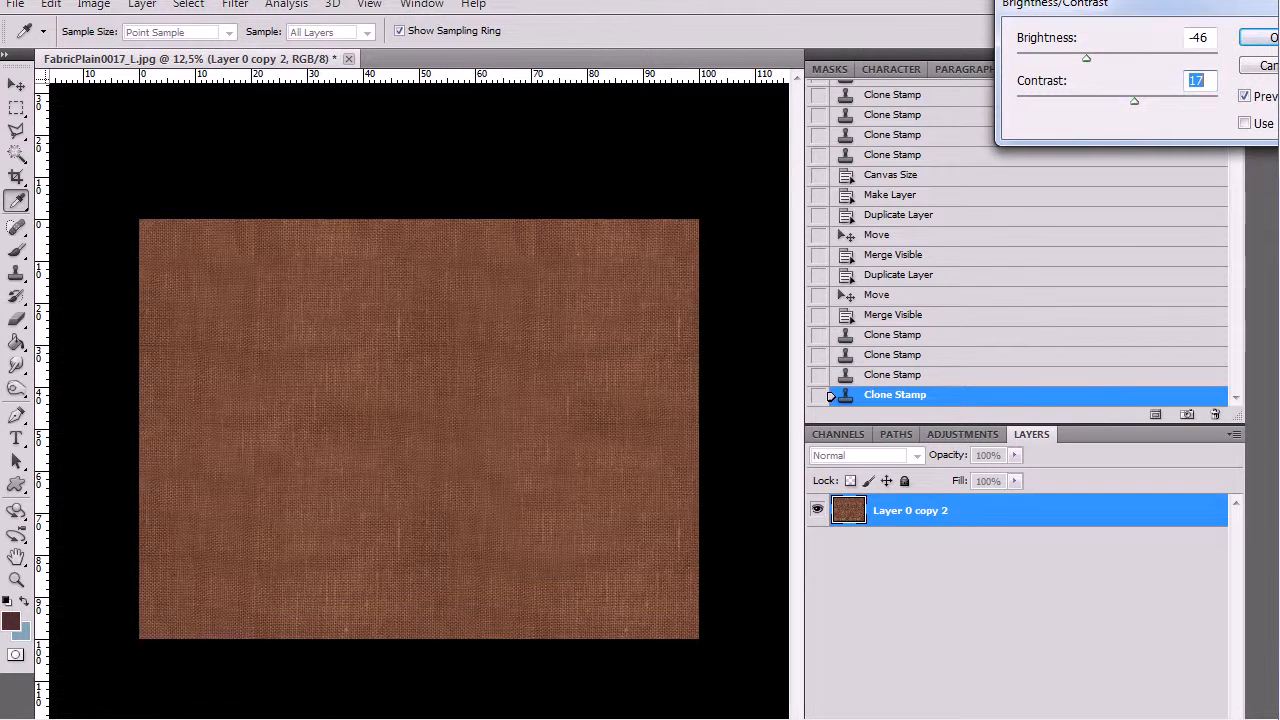
pyautogui.press('Return')
# Adjust the fabric's colour to hue +7, saturation +41 and lightness -39, and save the texture as pantsFabric.tif.
pyautogui.click(93, 4)
pyautogui.moveTo(157, 66)
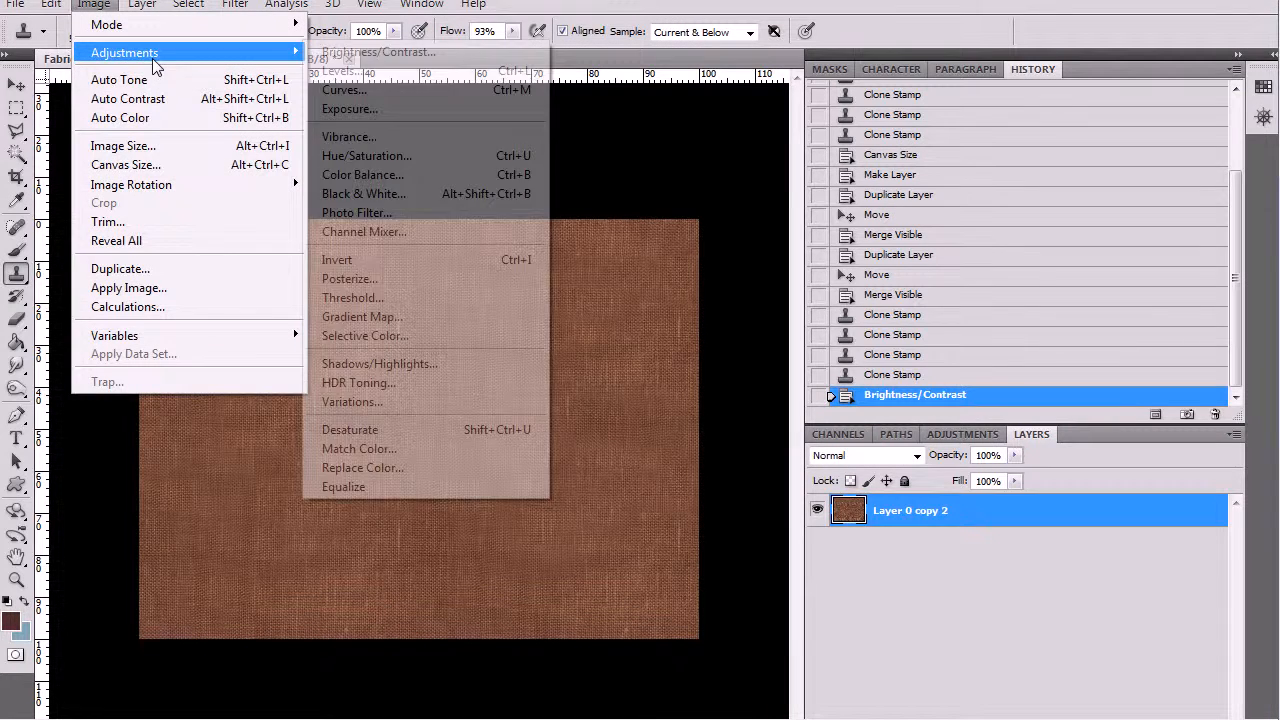
pyautogui.click(398, 156)
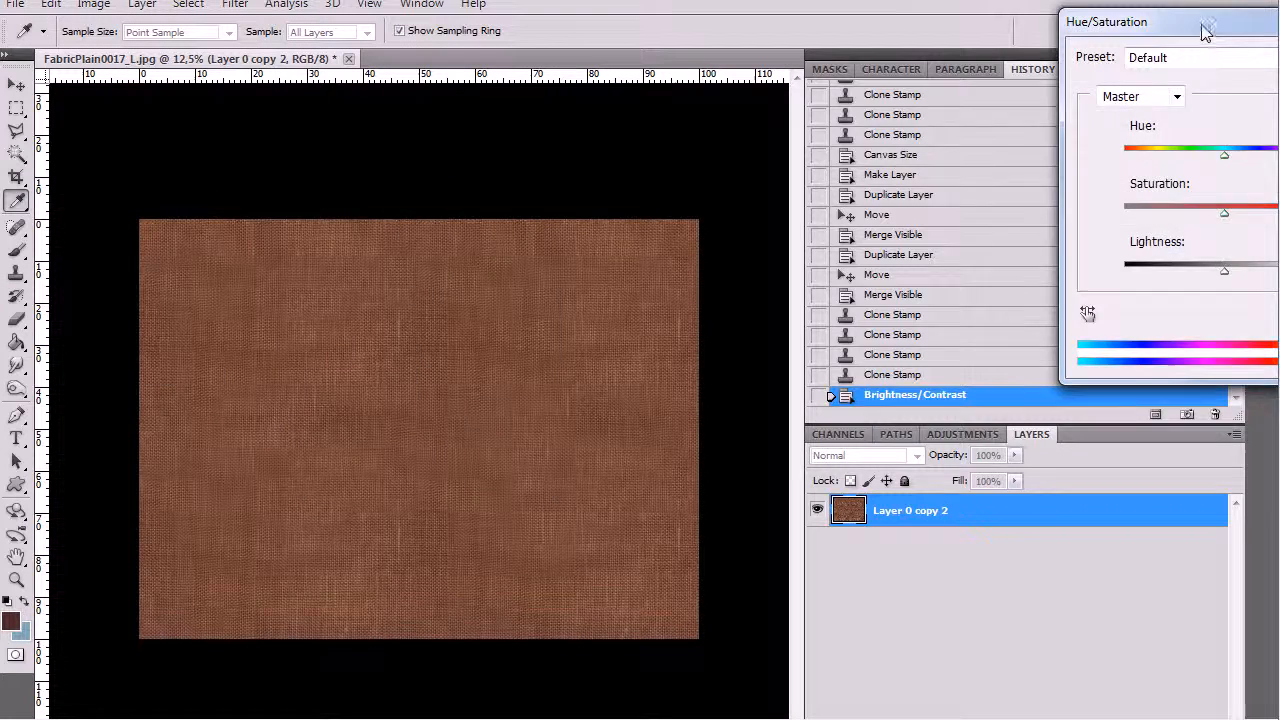
pyautogui.moveTo(1205, 32); pyautogui.dragTo(771, 100)
pyautogui.moveTo(793, 228)
pyautogui.mouseDown()
pyautogui.moveTo(823, 229)
pyautogui.moveTo(786, 229)
pyautogui.mouseUp()
pyautogui.moveTo(792, 284); pyautogui.dragTo(826, 280)
pyautogui.moveTo(786, 229)
pyautogui.mouseDown()
pyautogui.moveTo(809, 225)
pyautogui.moveTo(800, 230)
pyautogui.mouseUp()
pyautogui.moveTo(828, 284); pyautogui.dragTo(833, 288)
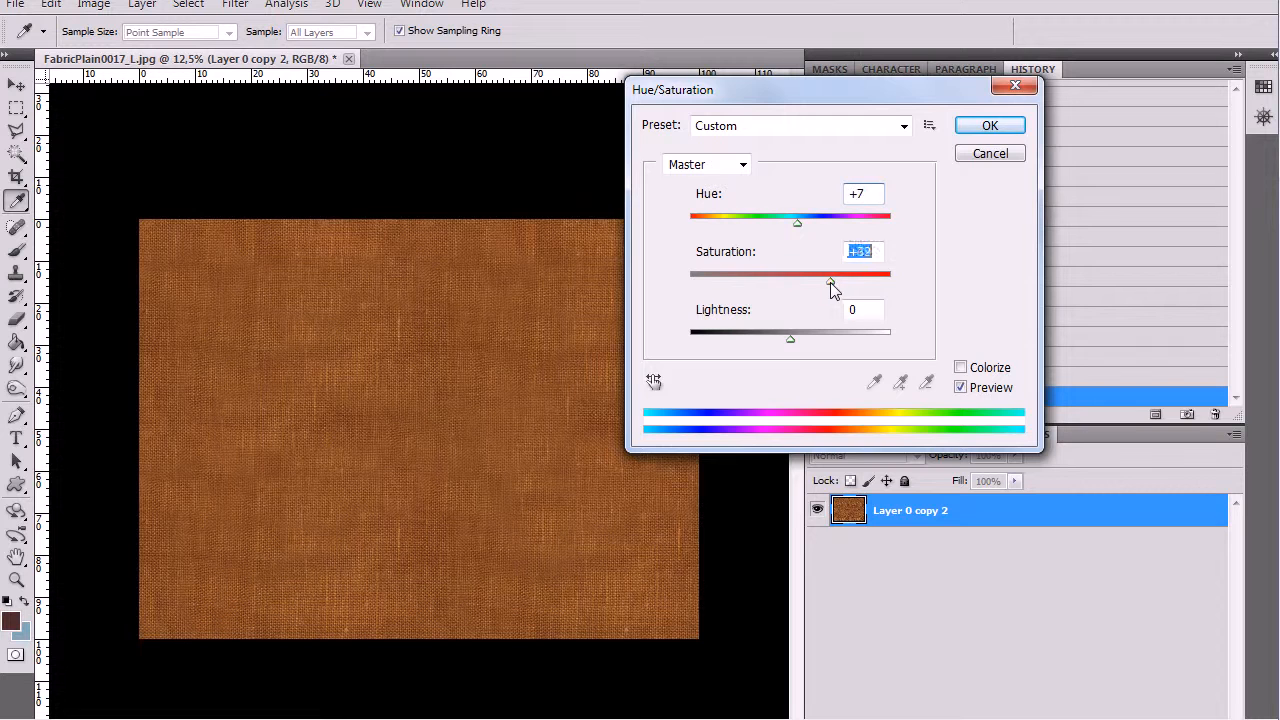
pyautogui.moveTo(791, 340); pyautogui.dragTo(748, 340)
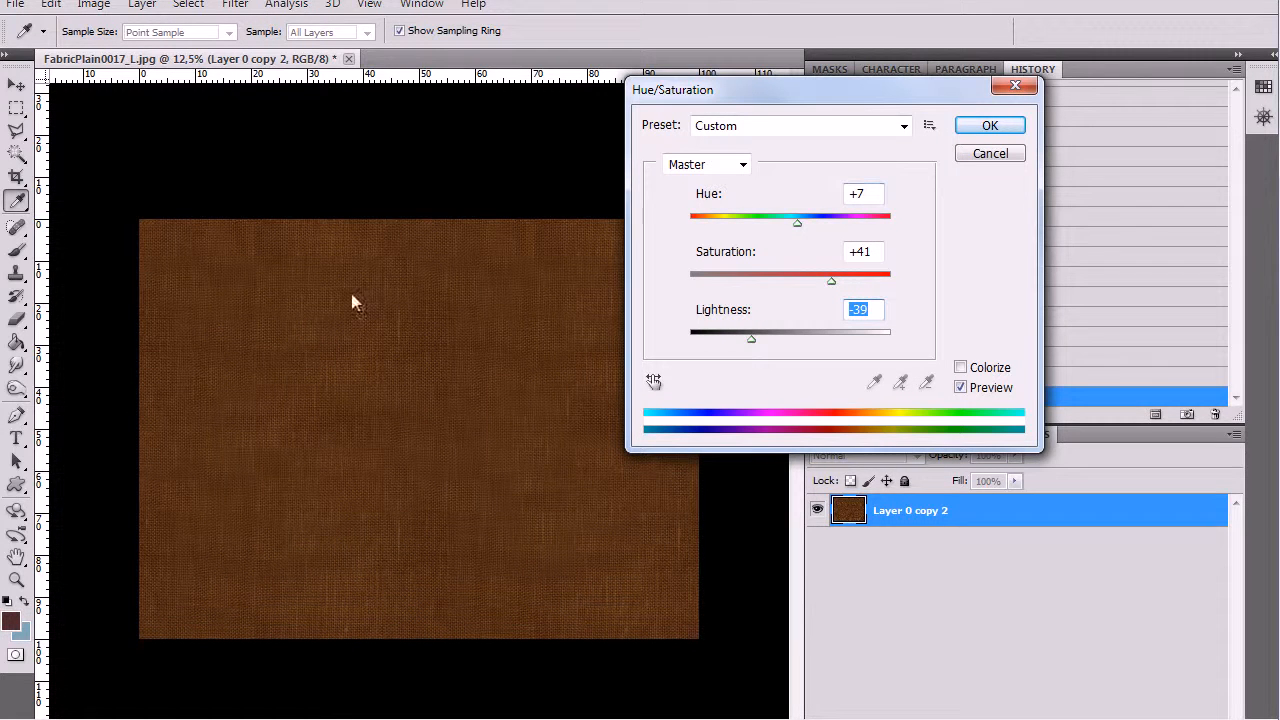
pyautogui.click(985, 124)
pyautogui.press('s')
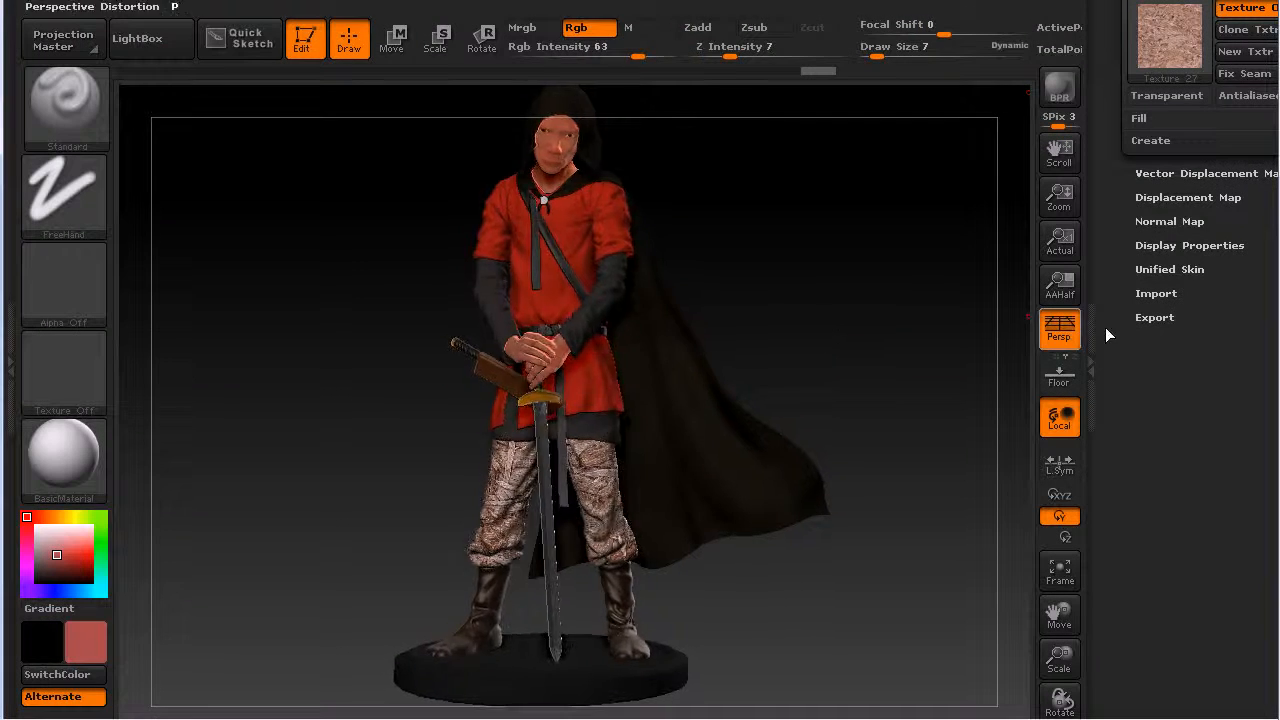
# Switch to ZBrush and import pantsFabric.tif as the texture map for the character's pants.
pyautogui.scroll(2, 1196, 497)
pyautogui.click(1172, 250)
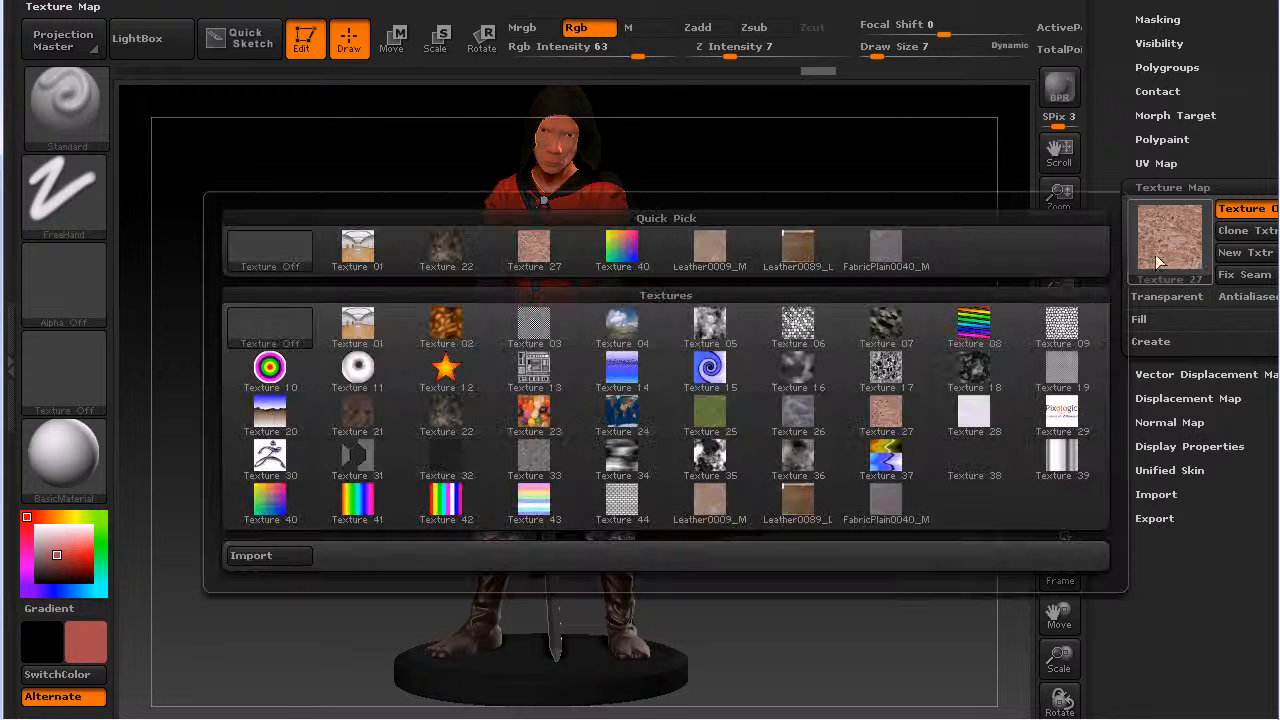
pyautogui.click(279, 553)
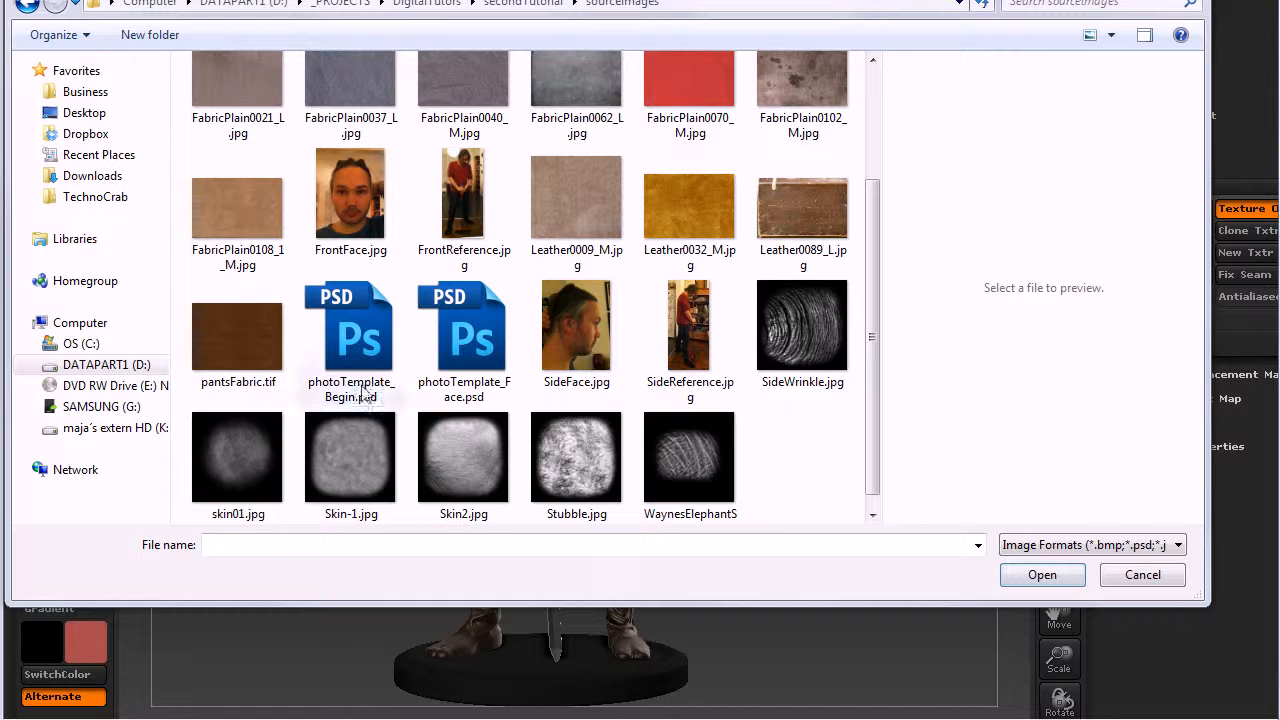
pyautogui.click(240, 340)
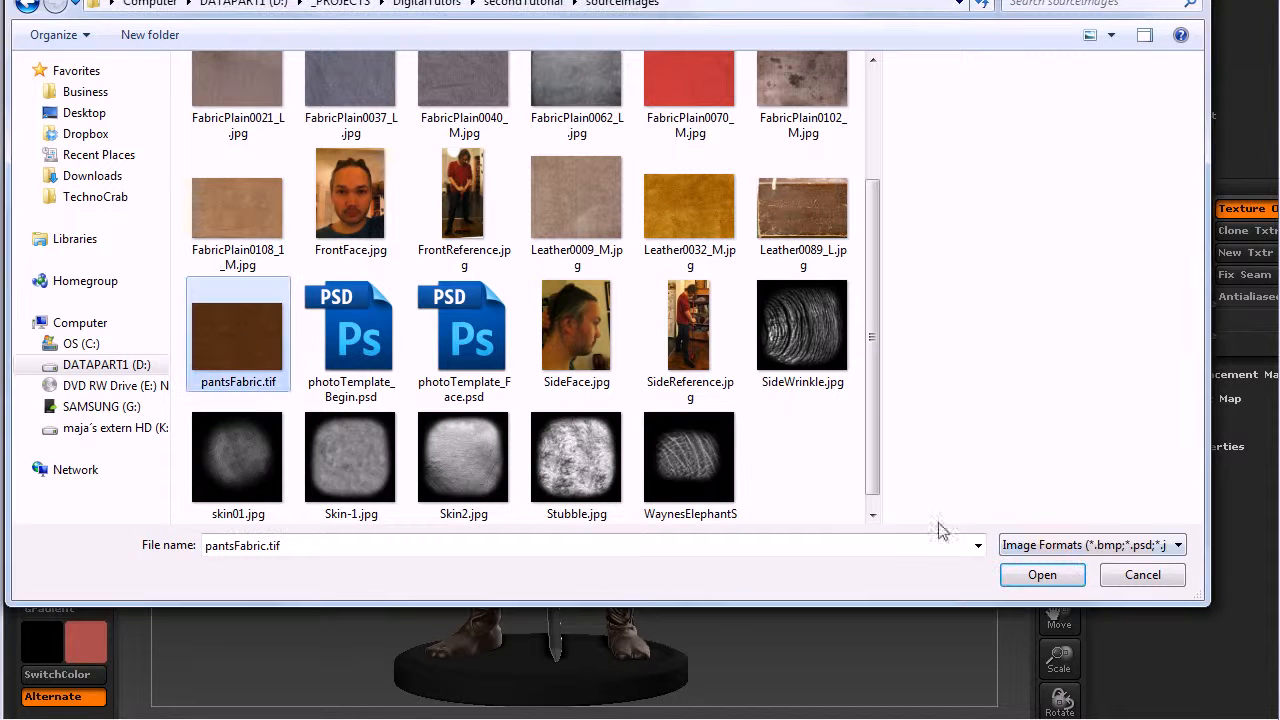
pyautogui.click(1043, 574)
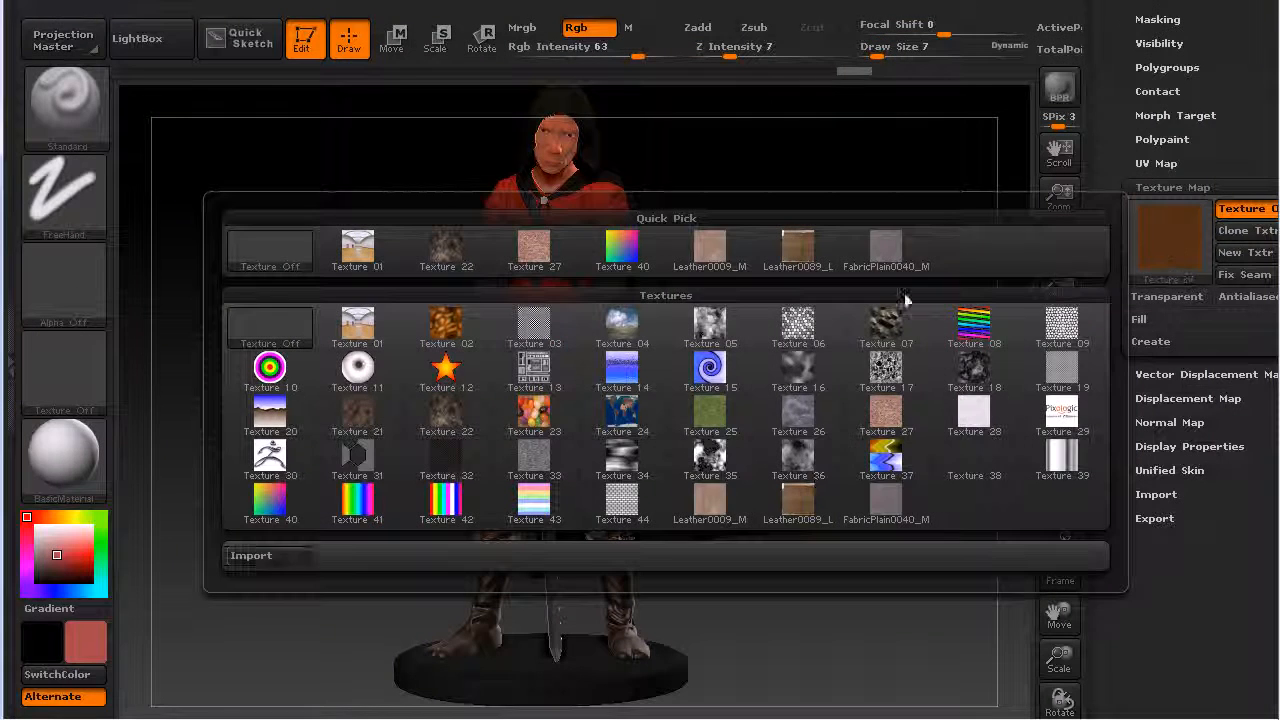
# Examine the fabric's colour and weave scale on the character's pants up close and at full-figure distance.
pyautogui.moveTo(935, 365)
pyautogui.mouseDown()
pyautogui.moveTo(966, 363)
pyautogui.moveTo(894, 360)
pyautogui.moveTo(910, 370)
pyautogui.moveTo(931, 357)
pyautogui.moveTo(920, 357)
pyautogui.mouseUp()
pyautogui.moveTo(1059, 660); pyautogui.dragTo(297, 440)
pyautogui.moveTo(902, 671)
pyautogui.mouseDown()
pyautogui.moveTo(857, 672)
pyautogui.moveTo(918, 664)
pyautogui.mouseUp()
pyautogui.moveTo(1062, 657); pyautogui.dragTo(829, 556)
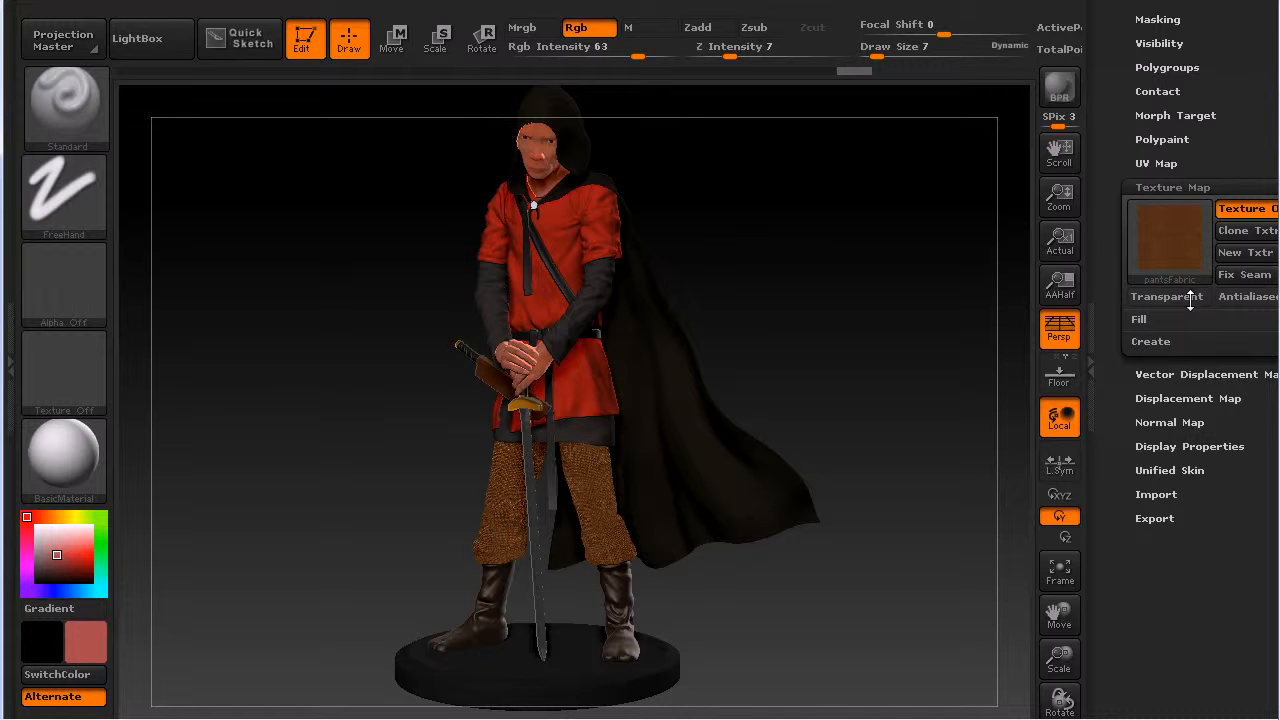
pyautogui.click(1180, 241)
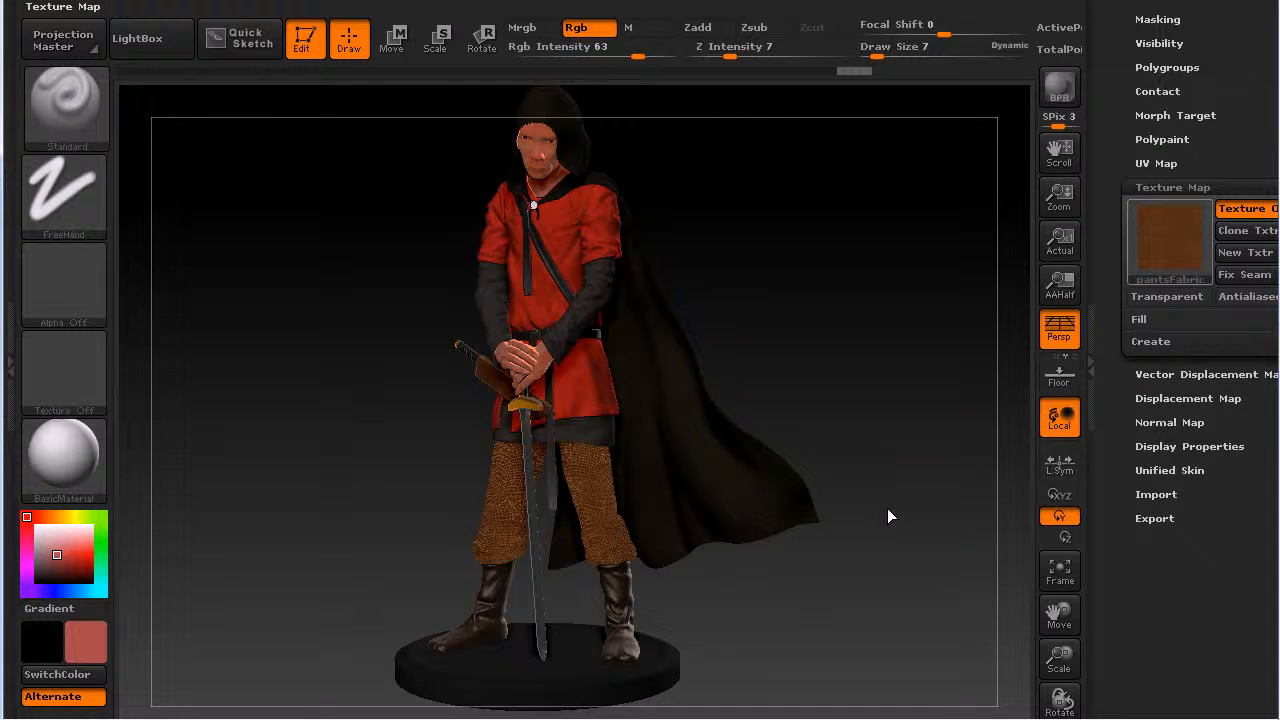
pyautogui.moveTo(843, 646); pyautogui.dragTo(1023, 448)
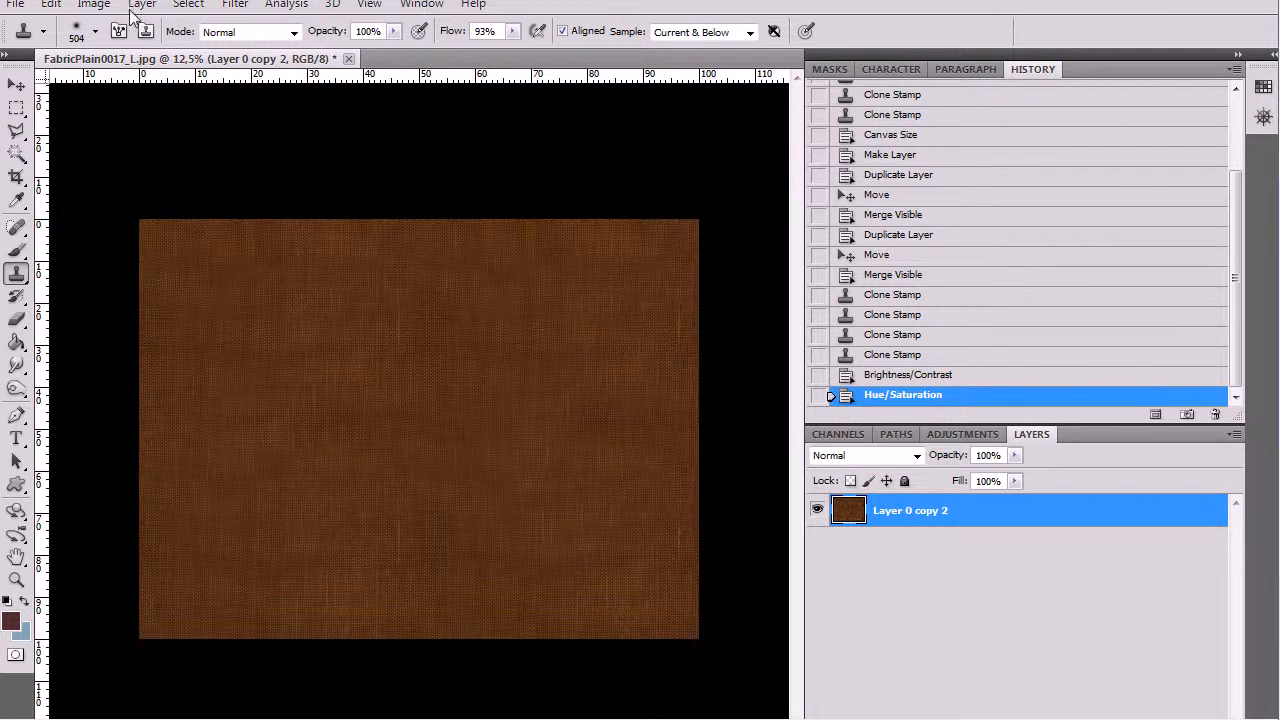
# Switch to Photoshop and apply a Brightness/Contrast adjustment of brightness -42 and contrast -20 to the fabric.
pyautogui.click(93, 5)
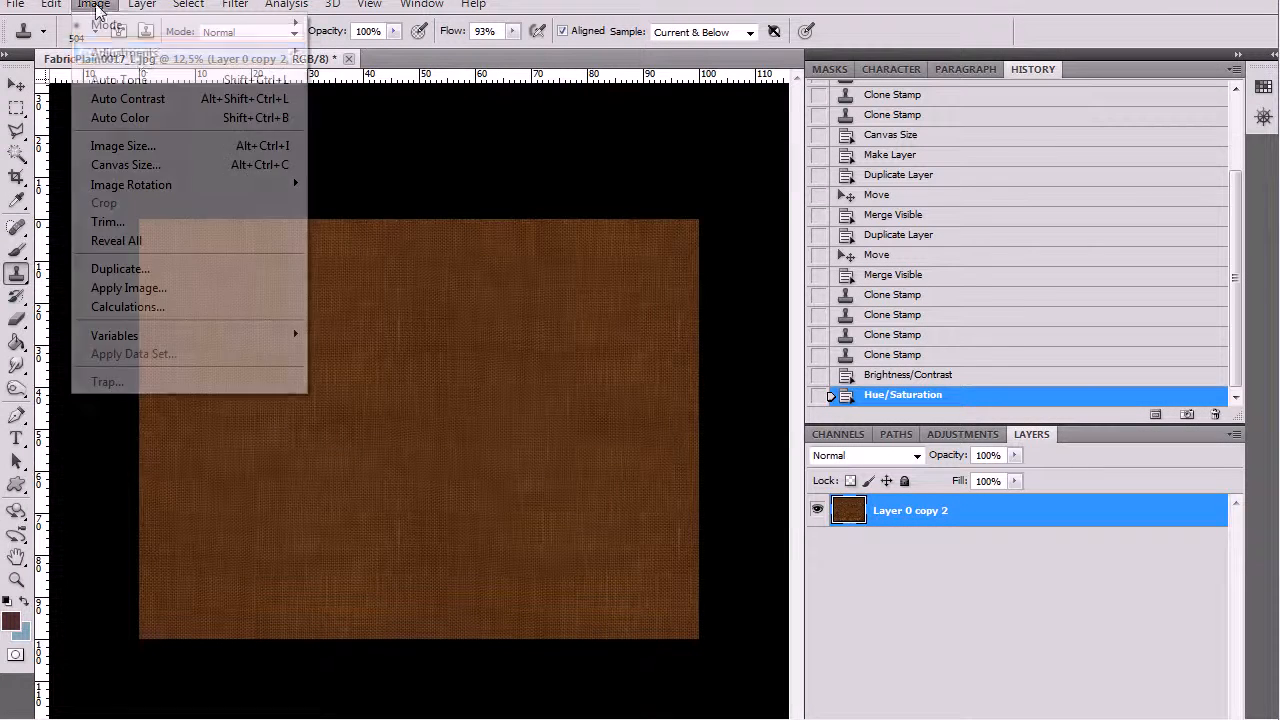
pyautogui.moveTo(103, 57)
pyautogui.click(365, 54)
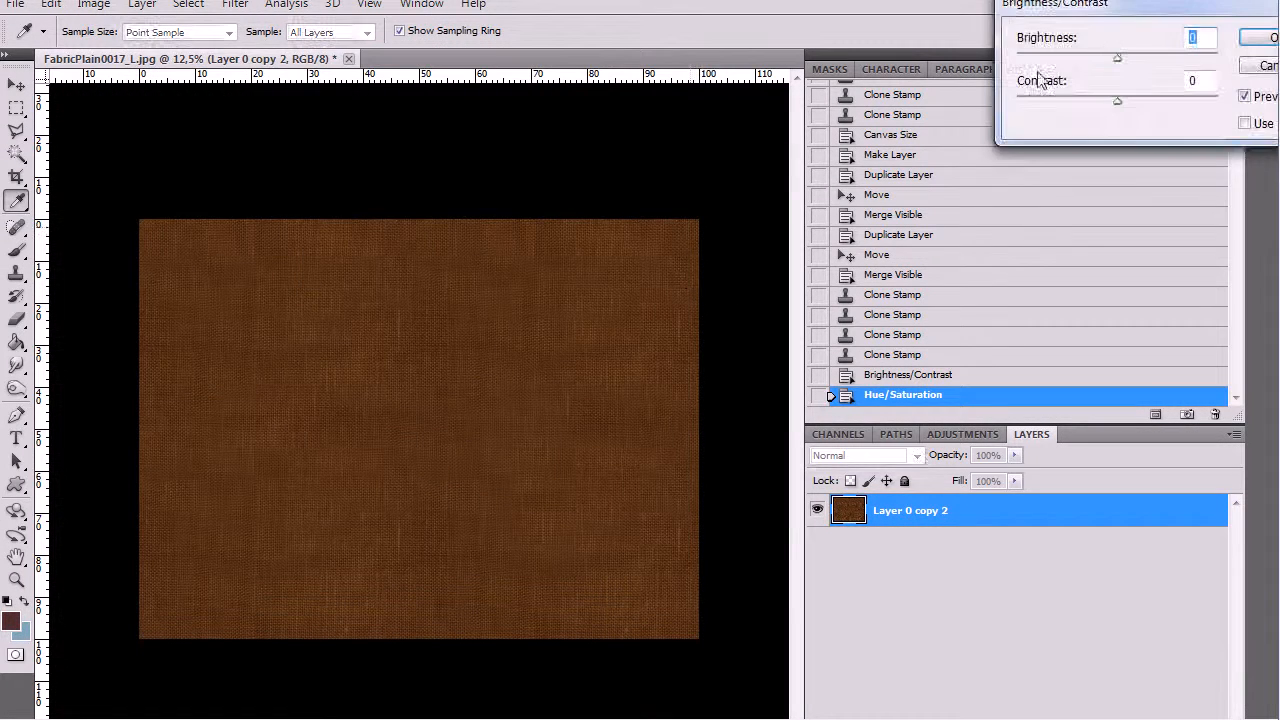
pyautogui.moveTo(1117, 57); pyautogui.dragTo(1087, 58)
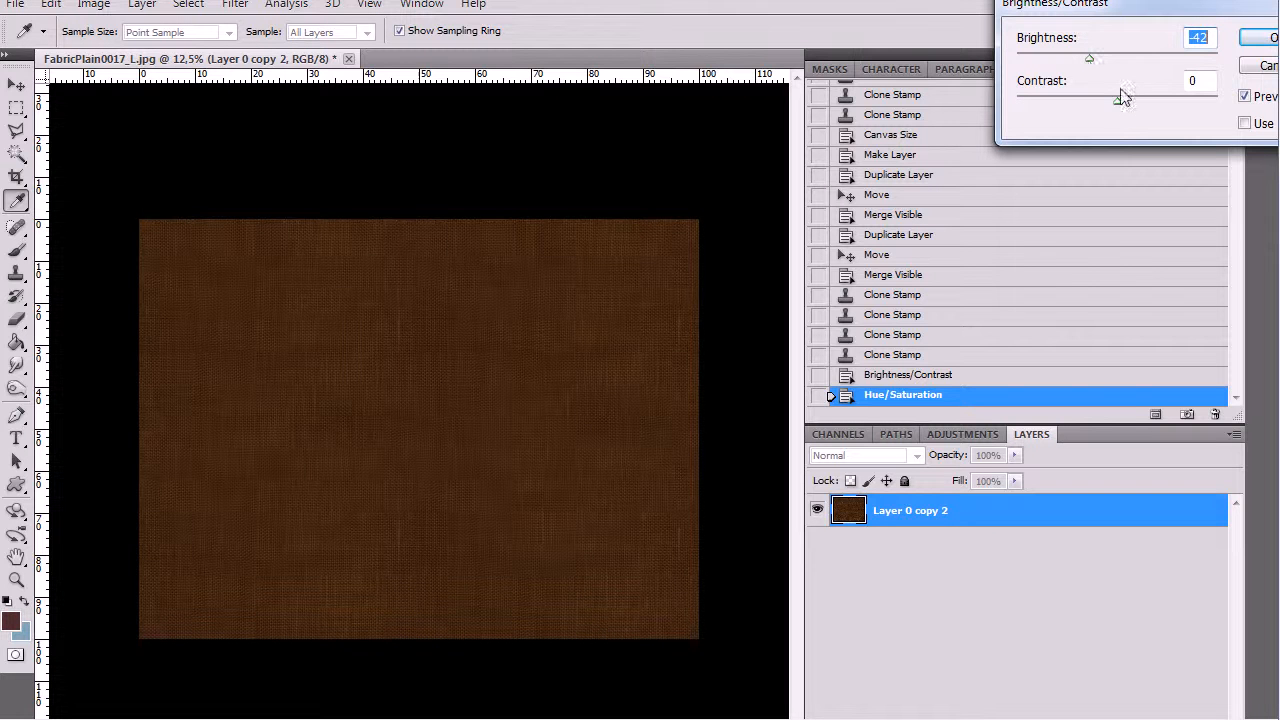
pyautogui.moveTo(1075, 106)
pyautogui.mouseDown()
pyautogui.moveTo(1152, 101)
pyautogui.moveTo(1082, 120)
pyautogui.mouseUp()
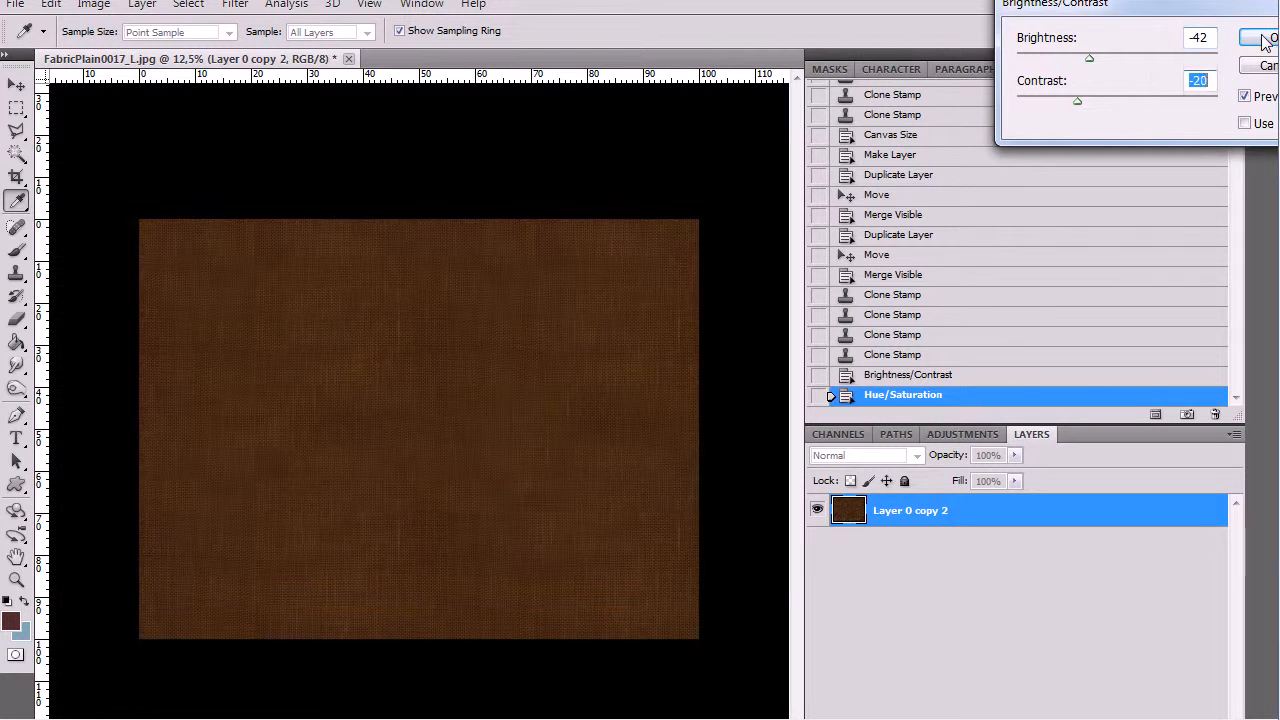
pyautogui.click(1265, 40)
# Mute and darken the fabric with a Hue/Saturation adjustment of saturation -42 and lightness -26.
pyautogui.click(93, 5)
pyautogui.moveTo(124, 52)
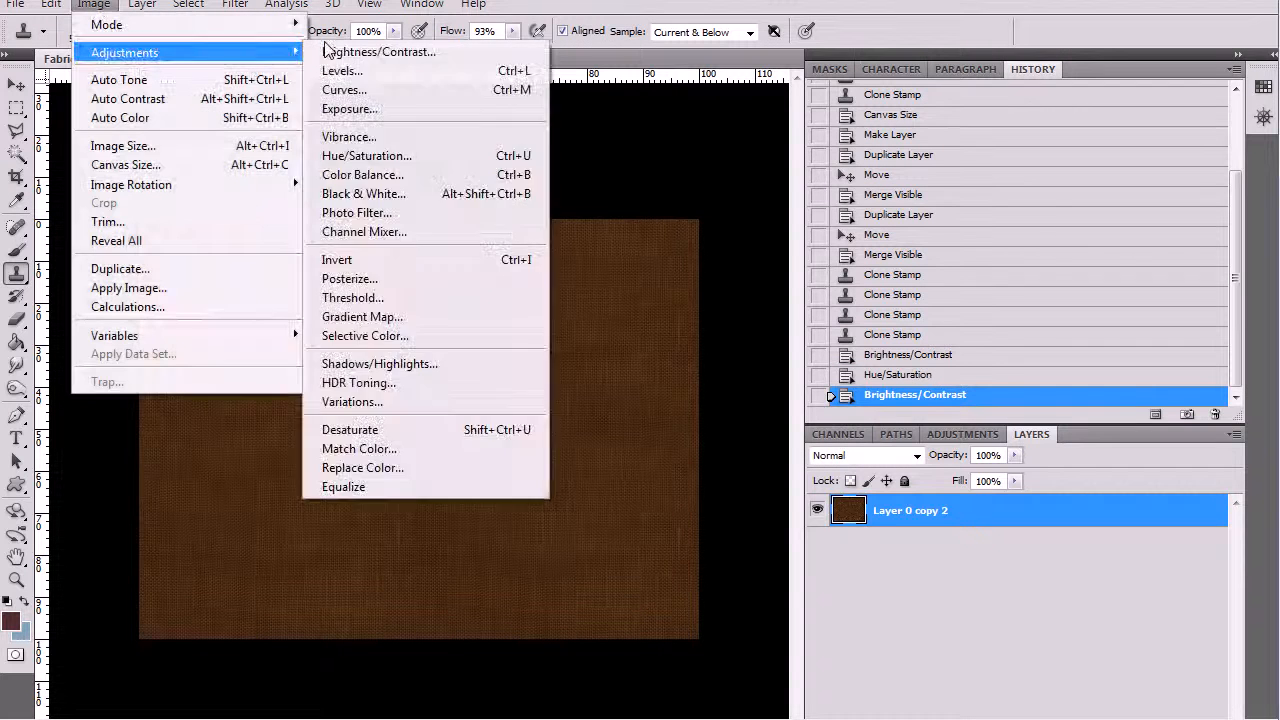
pyautogui.click(400, 157)
pyautogui.moveTo(790, 285); pyautogui.dragTo(748, 288)
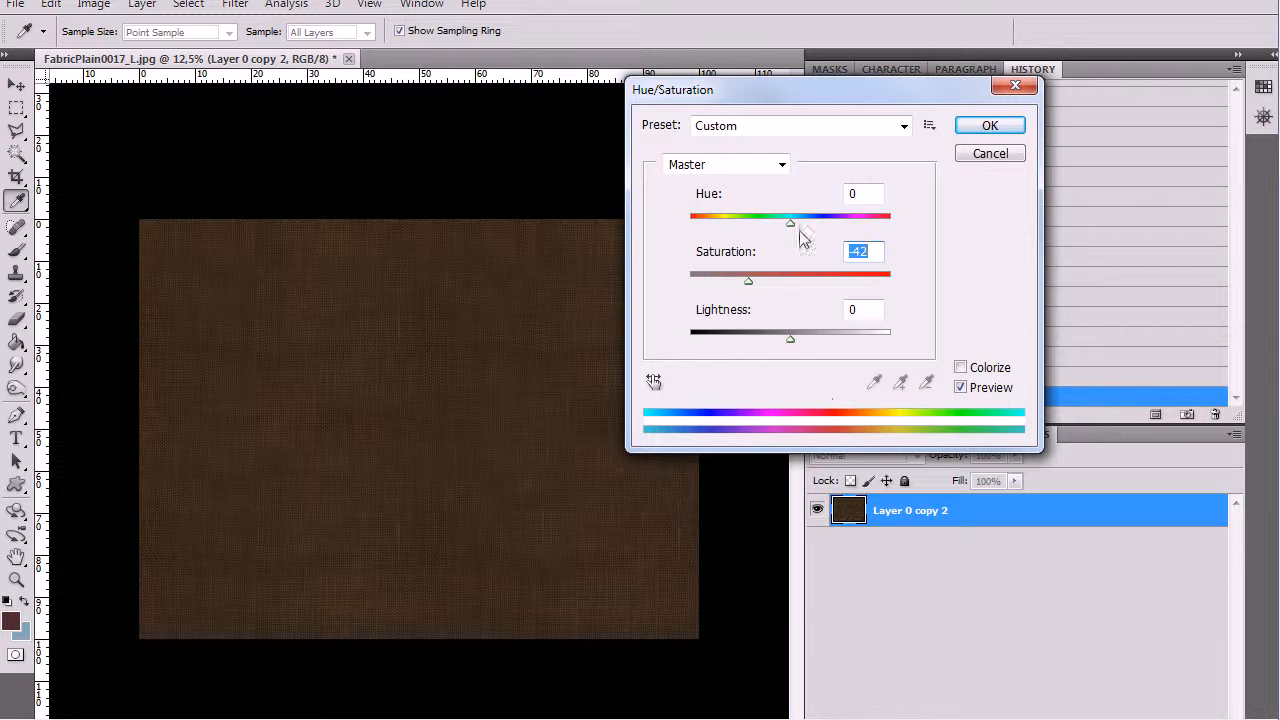
pyautogui.moveTo(786, 340); pyautogui.dragTo(763, 338)
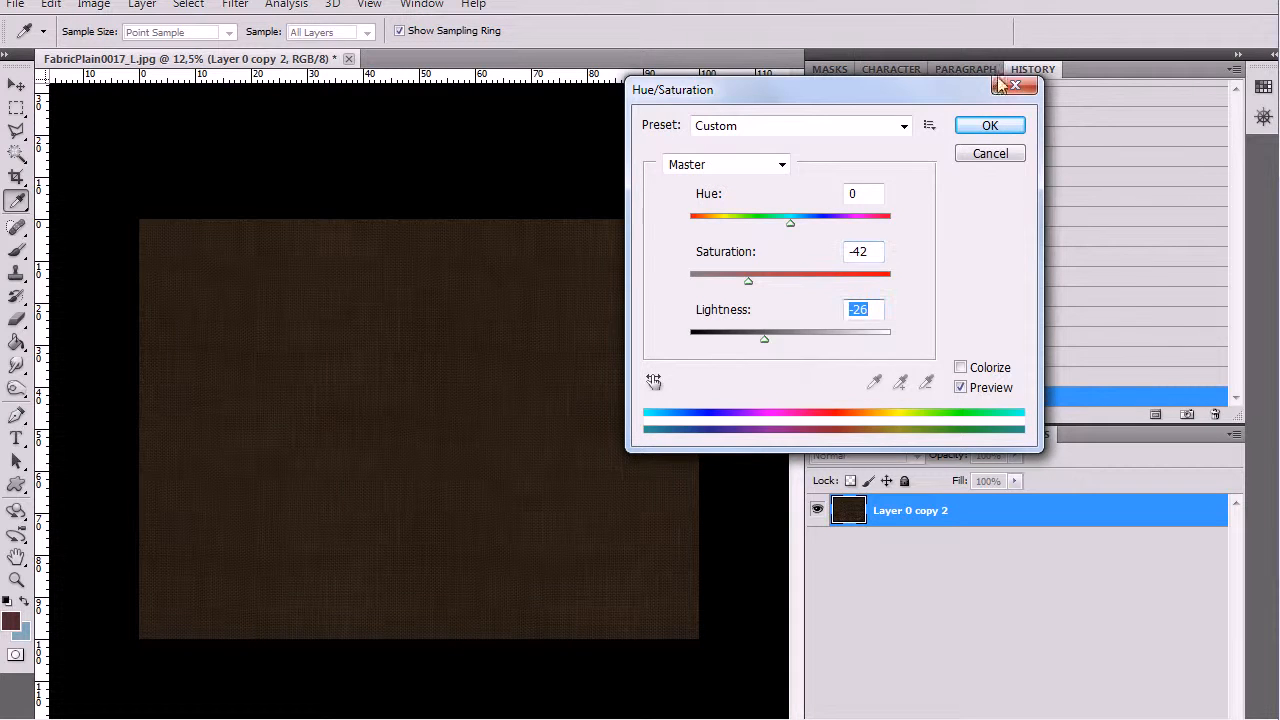
pyautogui.click(975, 128)
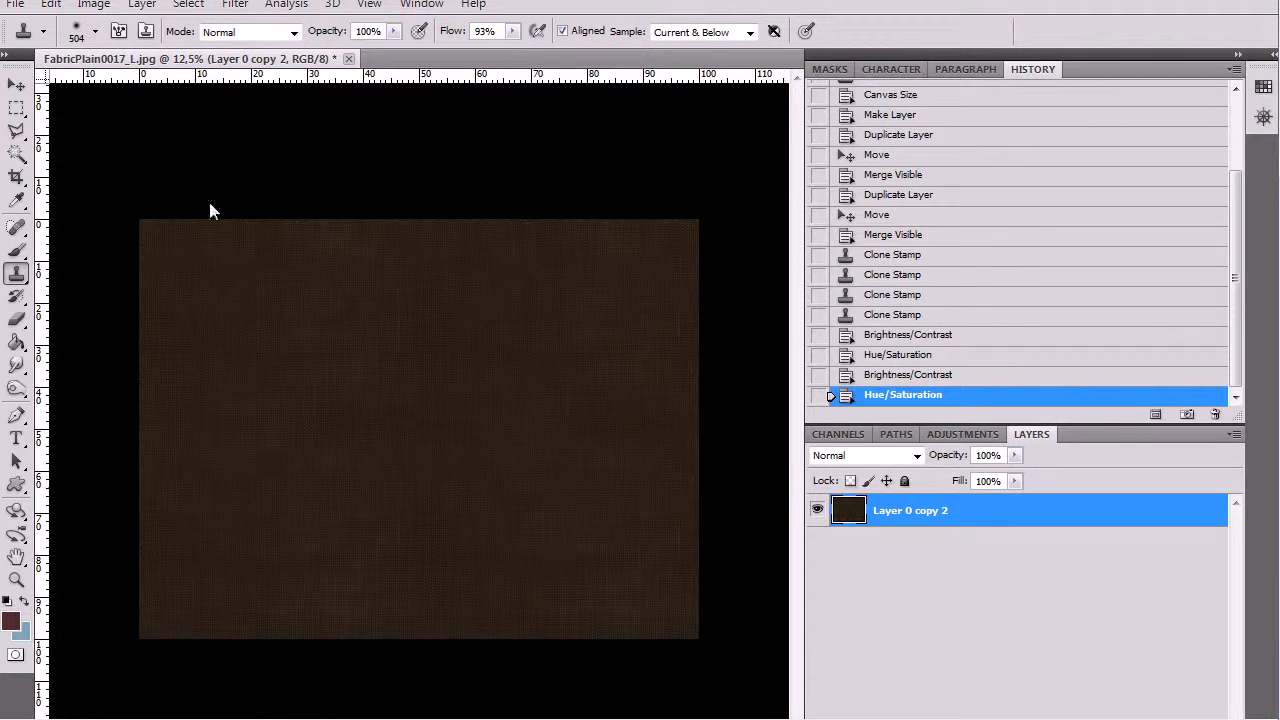
pyautogui.click(100, 8)
pyautogui.moveTo(138, 62)
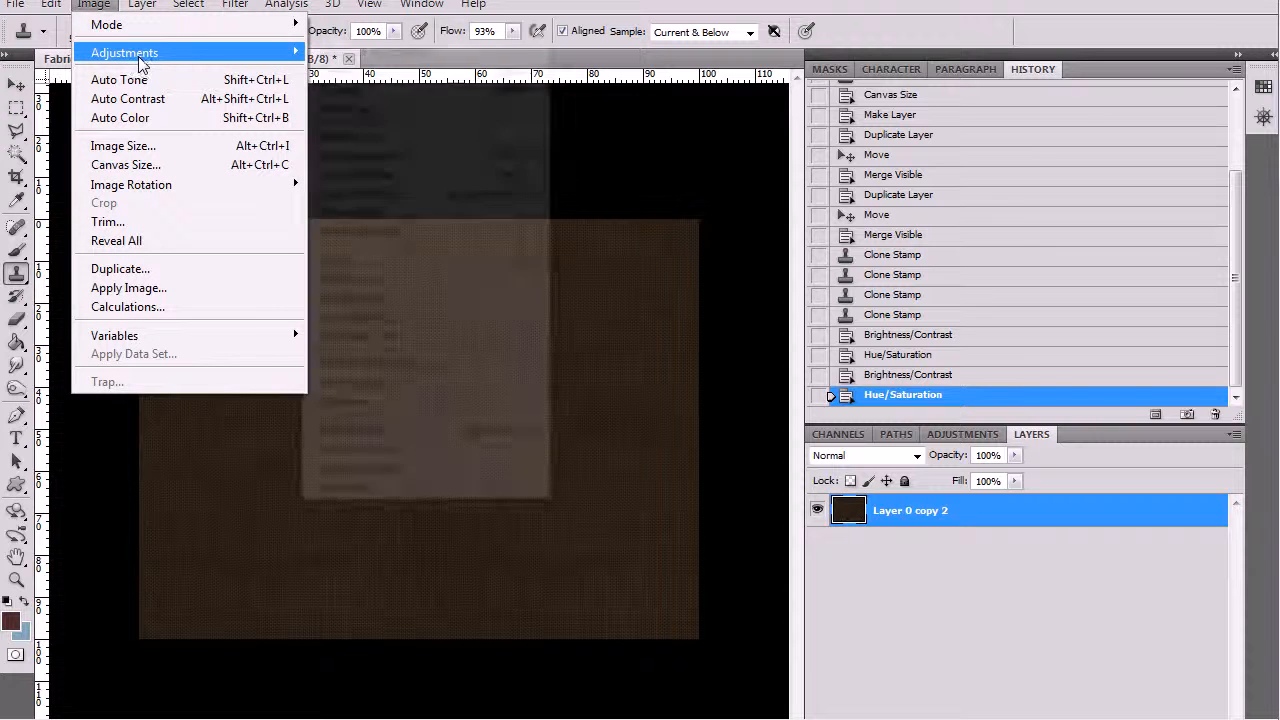
pyautogui.click(130, 145)
pyautogui.click(740, 152)
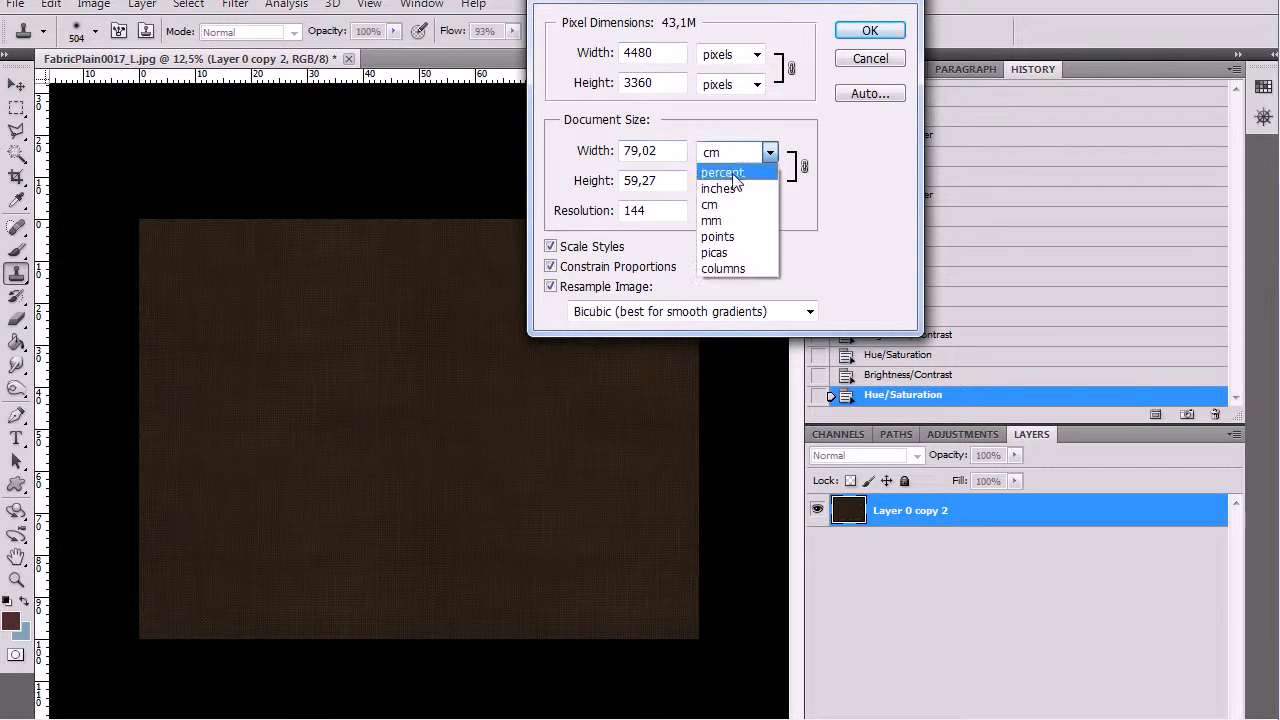
pyautogui.click(742, 167)
pyautogui.write('200')
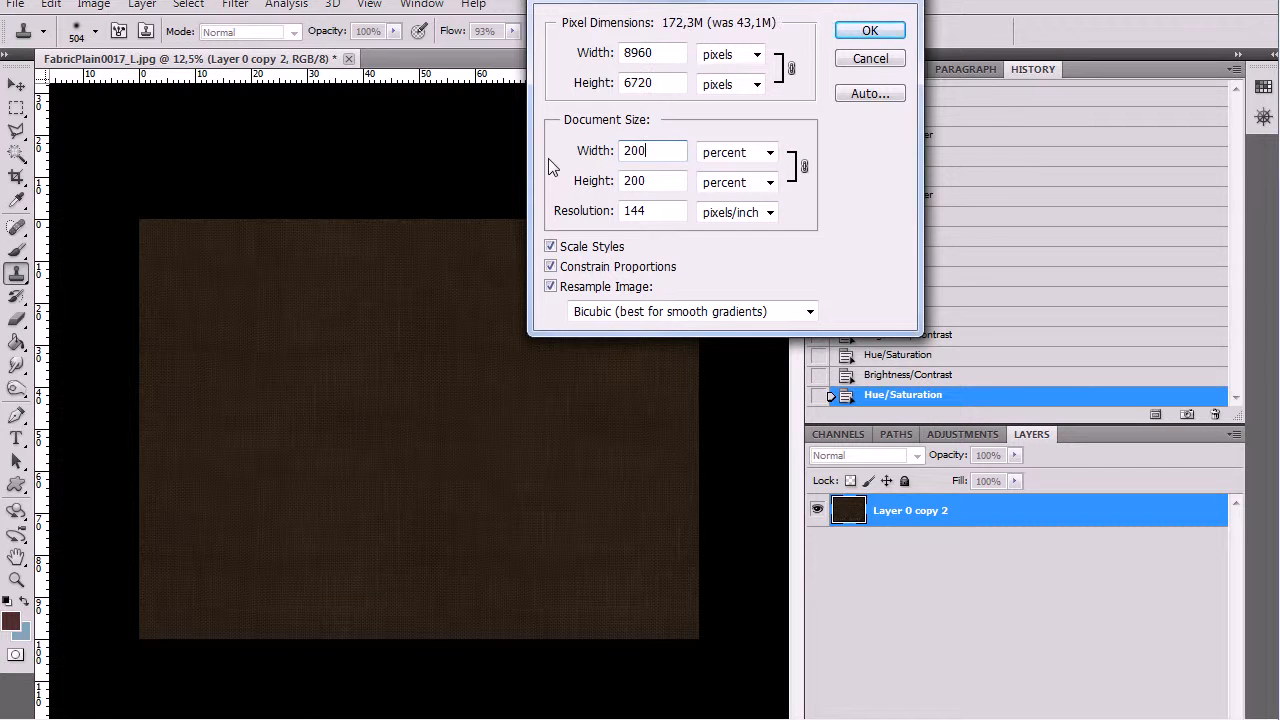
pyautogui.click(870, 30)
# Extend the canvas to 200 percent in both width and height, keeping the dark fabric anchored in the lower-left corner.
pyautogui.click(85, 5)
pyautogui.click(134, 164)
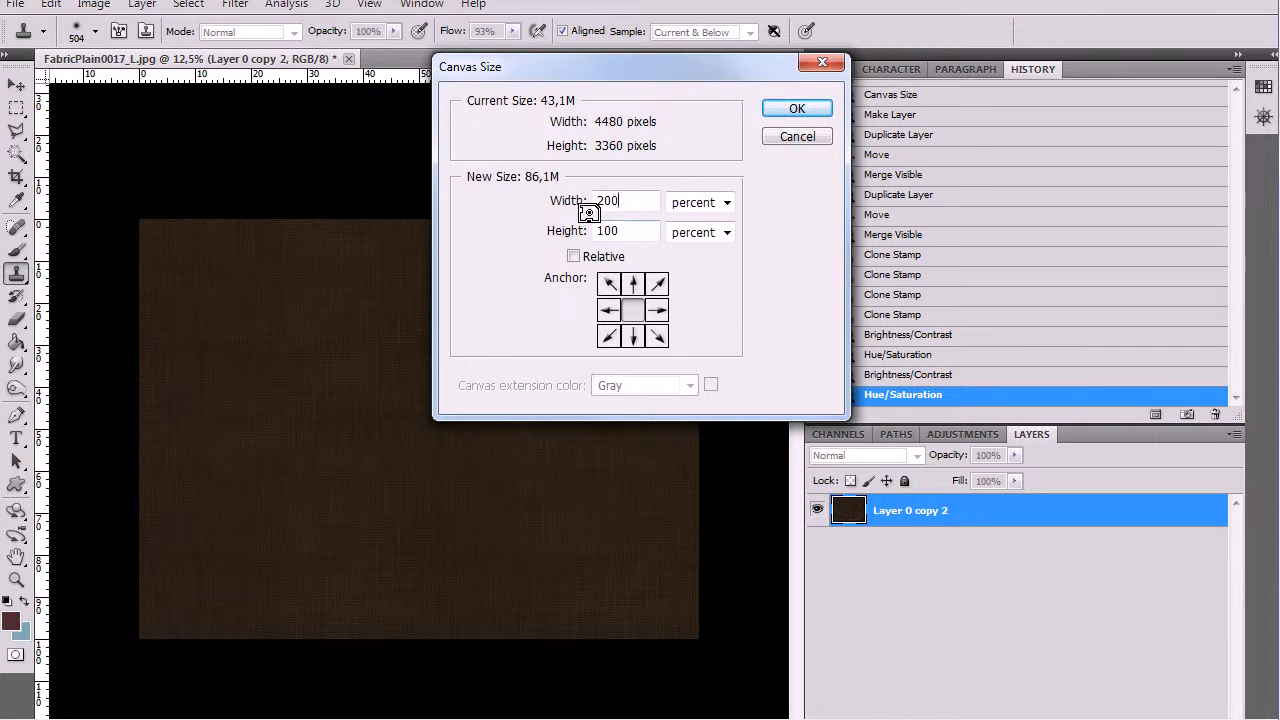
pyautogui.press('Tab')
pyautogui.write('20')
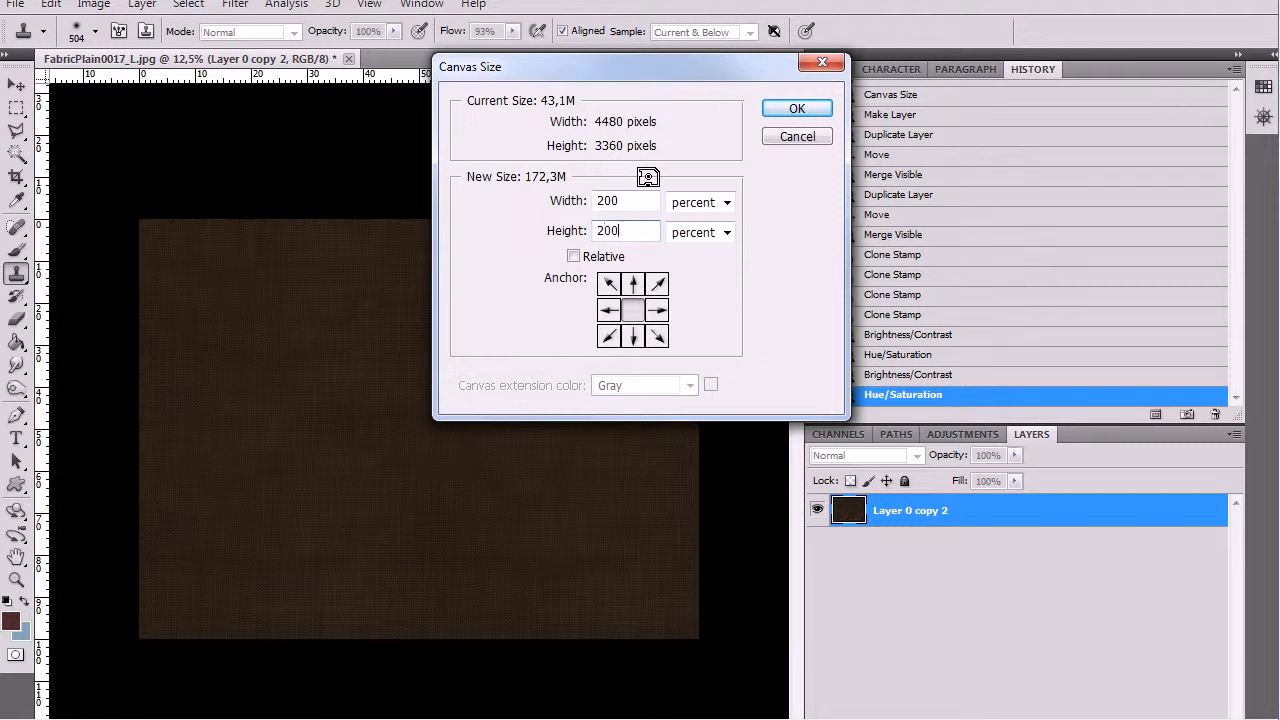
pyautogui.write('0')
pyautogui.press('Tab')
pyautogui.click(608, 336)
pyautogui.click(793, 110)
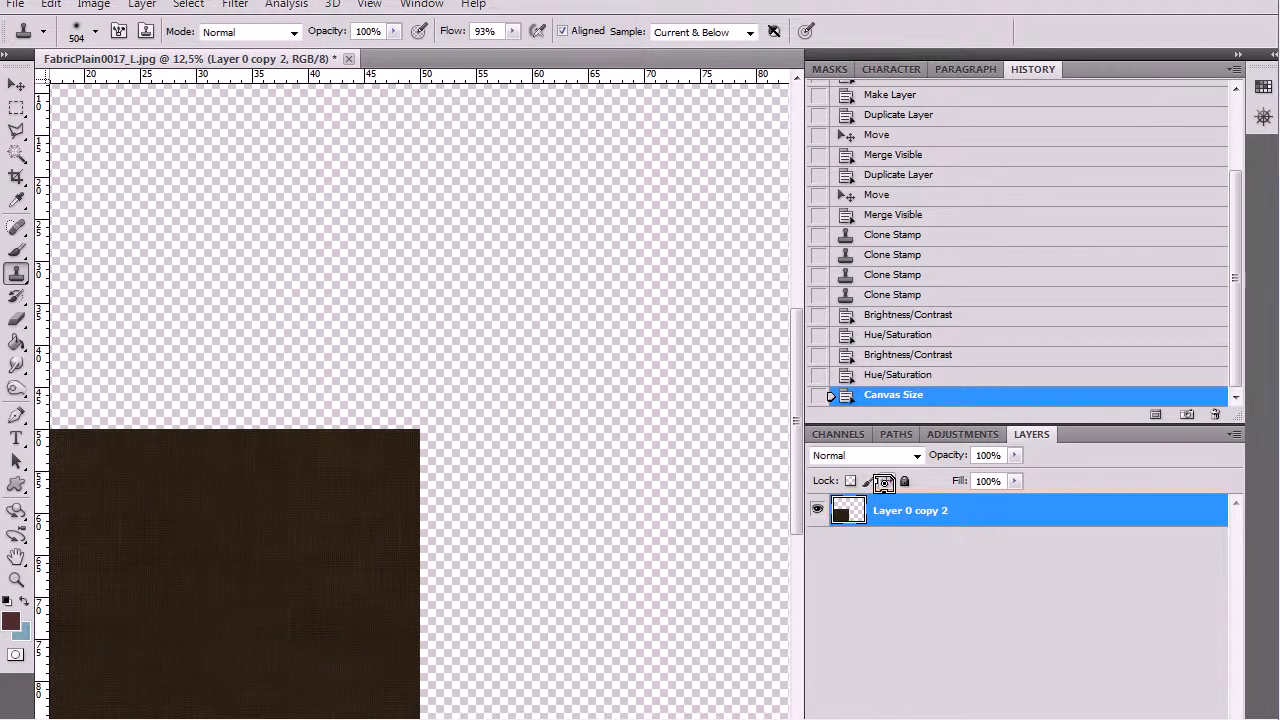
# Duplicate the fabric layer, place the copy flush beside the original to fill the canvas's lower half, and merge the visible layers.
pyautogui.hotkey('ctrl', '-')
pyautogui.moveTo(928, 517); pyautogui.dragTo(1190, 718)
pyautogui.keyDown('ctrl'); pyautogui.moveTo(306, 506); pyautogui.dragTo(575, 514); pyautogui.keyUp('ctrl')
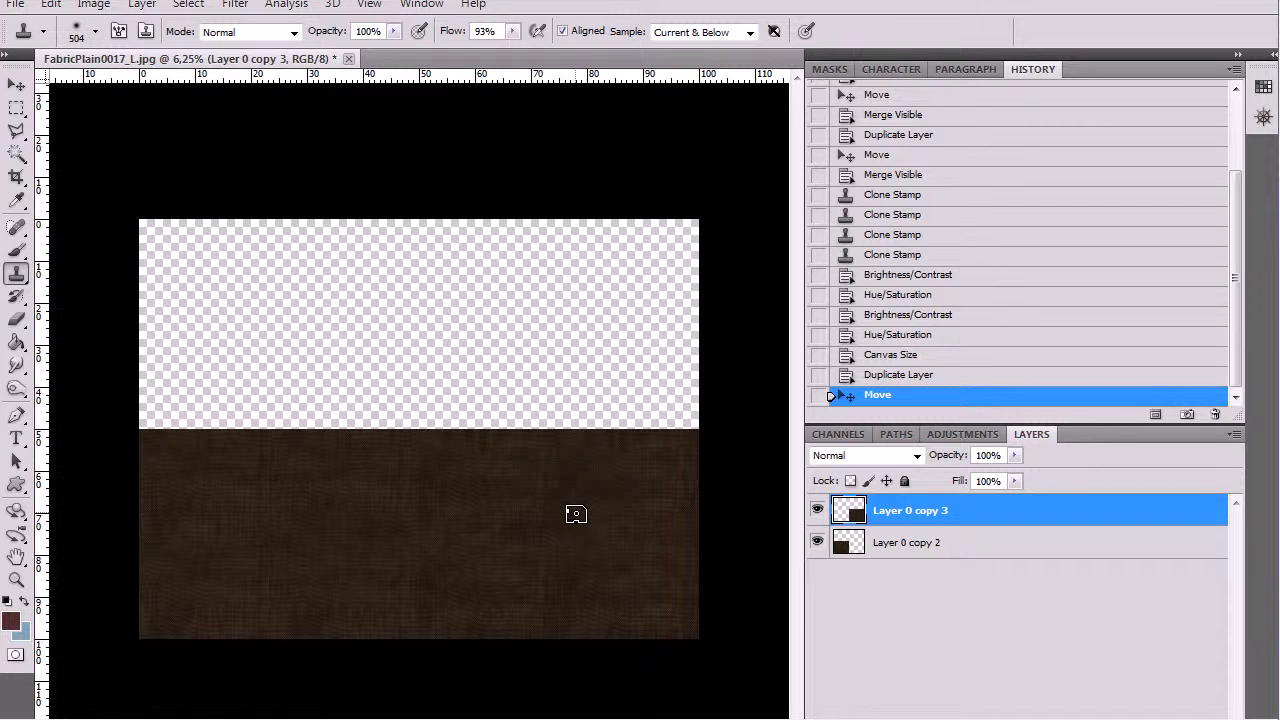
pyautogui.keyDown('shift'); pyautogui.click(938, 548); pyautogui.keyUp('shift')
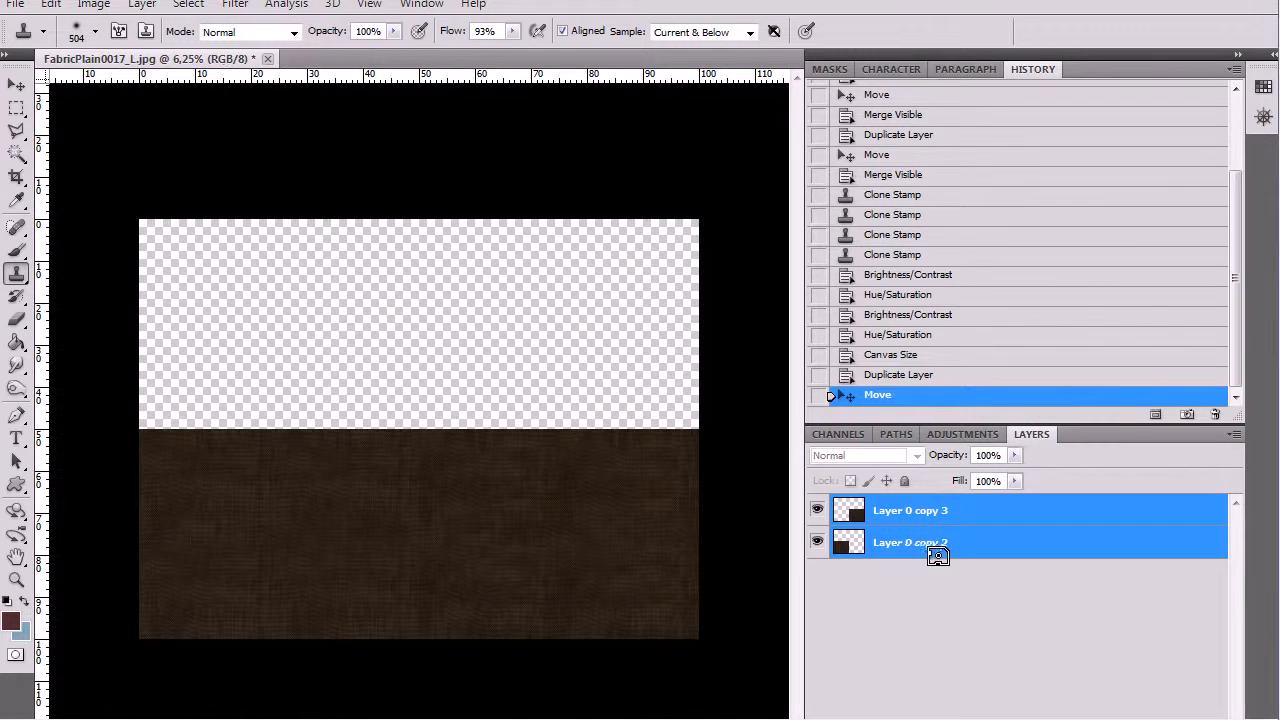
pyautogui.hotkey('ctrl', 'shift', 'e')
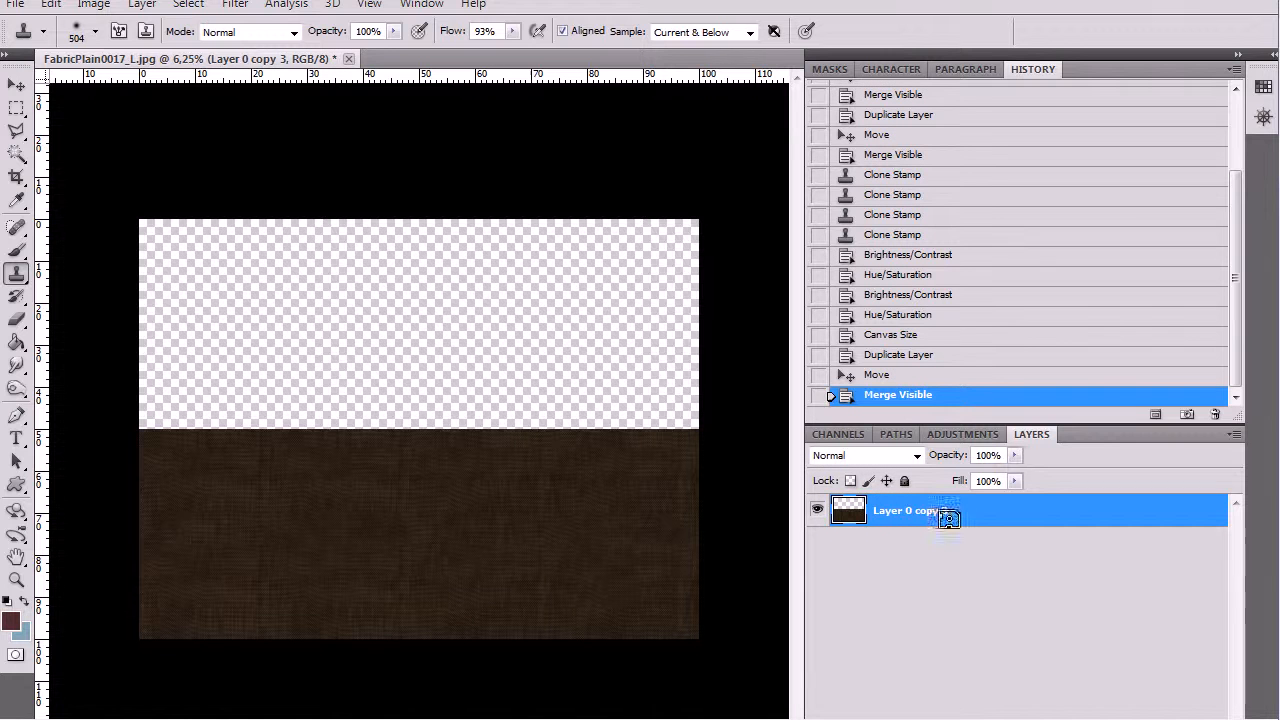
# Duplicate the lower fabric strip, place the copy over the empty upper half of the canvas, and merge the visible layers.
pyautogui.hotkey('ctrl', 'j')
pyautogui.keyDown('ctrl'); pyautogui.moveTo(520, 586); pyautogui.dragTo(502, 374); pyautogui.keyUp('ctrl')
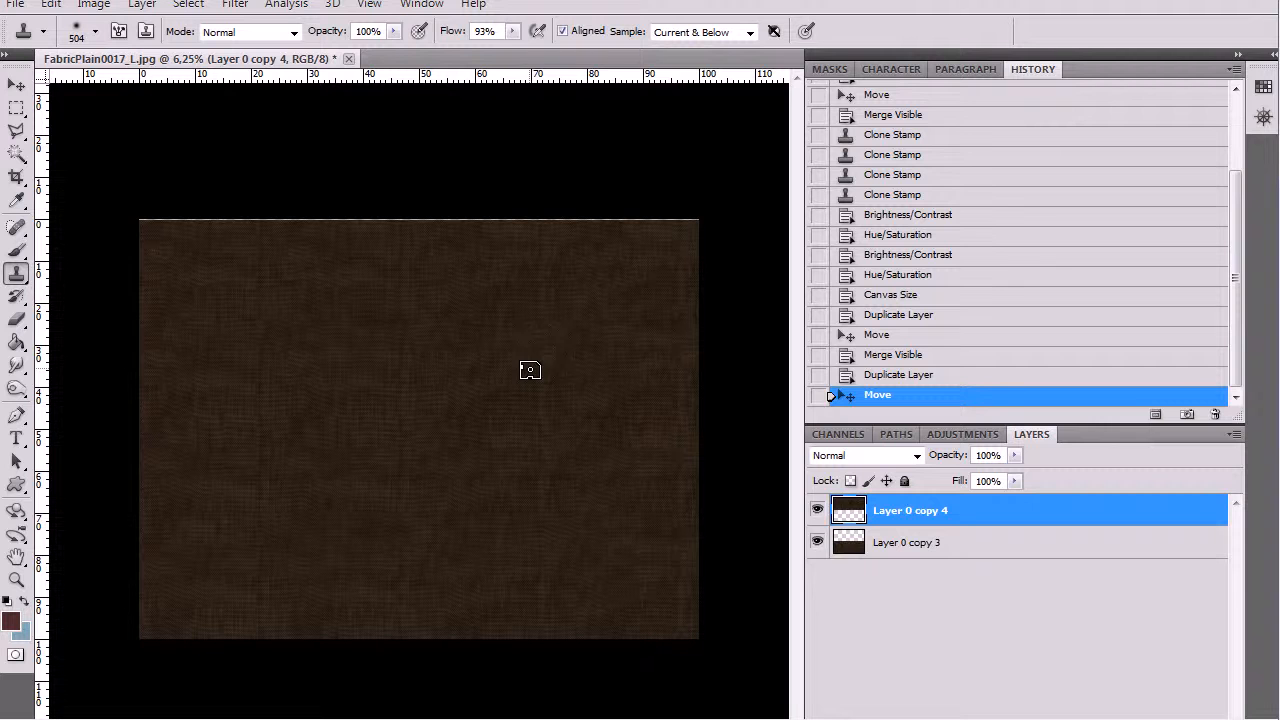
pyautogui.hotkey('ctrl', 'shift', 'e')
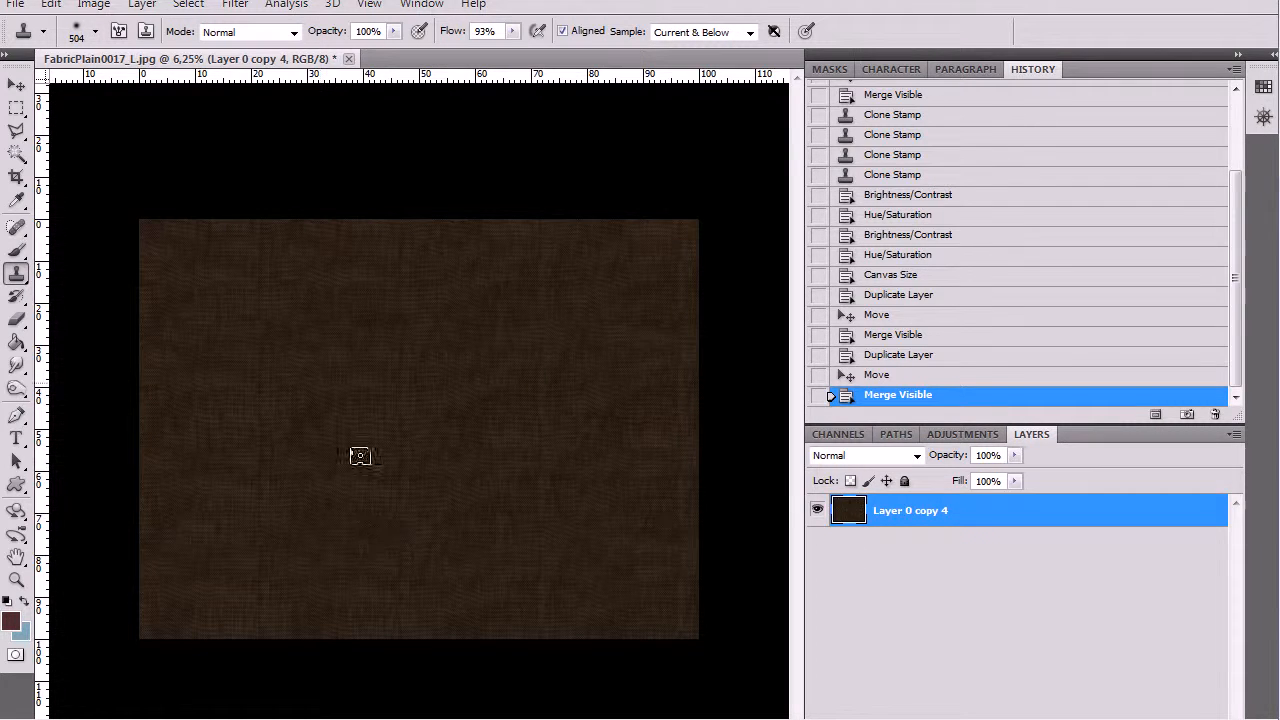
# Darken the tiled fabric with a Brightness/Contrast adjustment of brightness -63.
pyautogui.click(93, 5)
pyautogui.moveTo(145, 52)
pyautogui.click(401, 51)
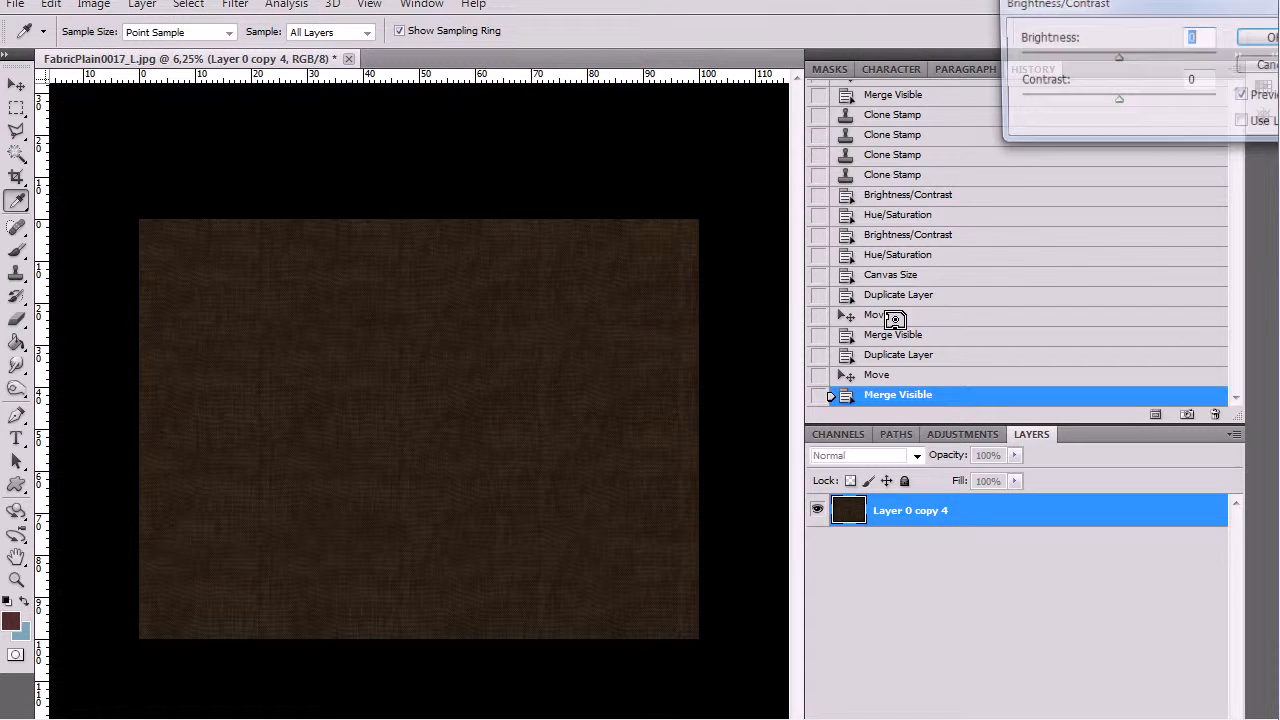
pyautogui.moveTo(1115, 57); pyautogui.dragTo(1077, 70)
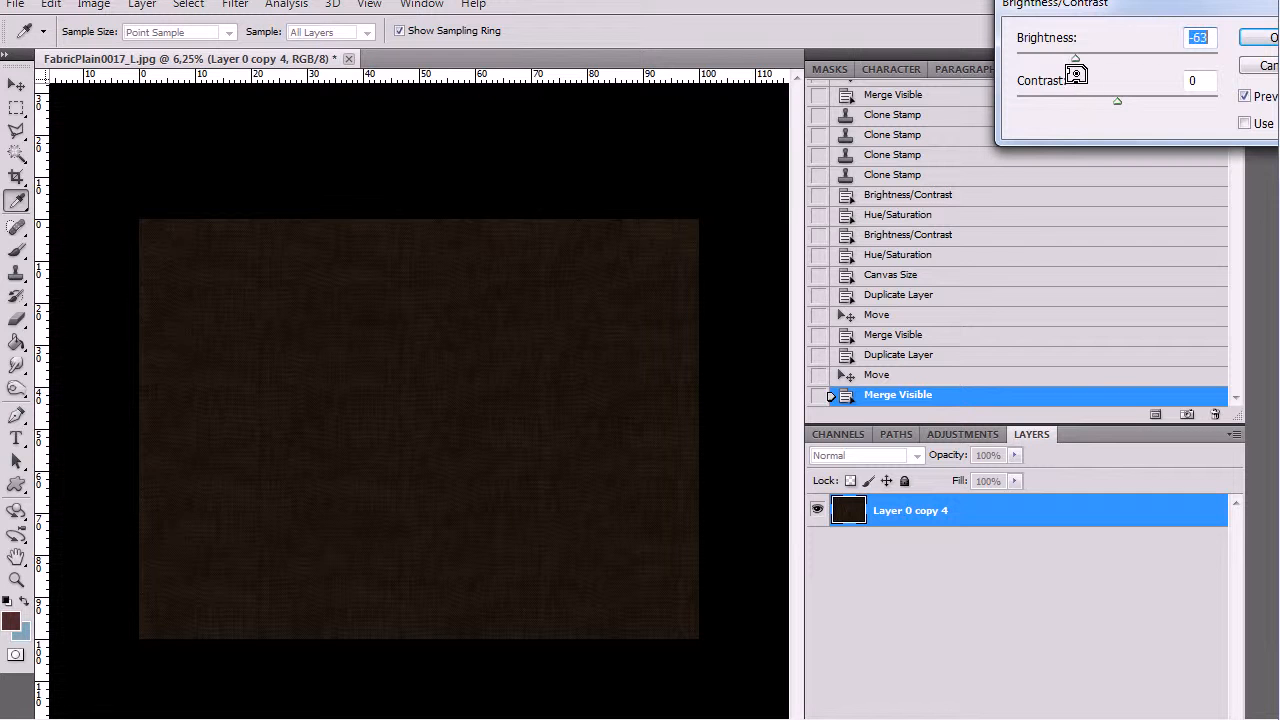
pyautogui.press('Return')
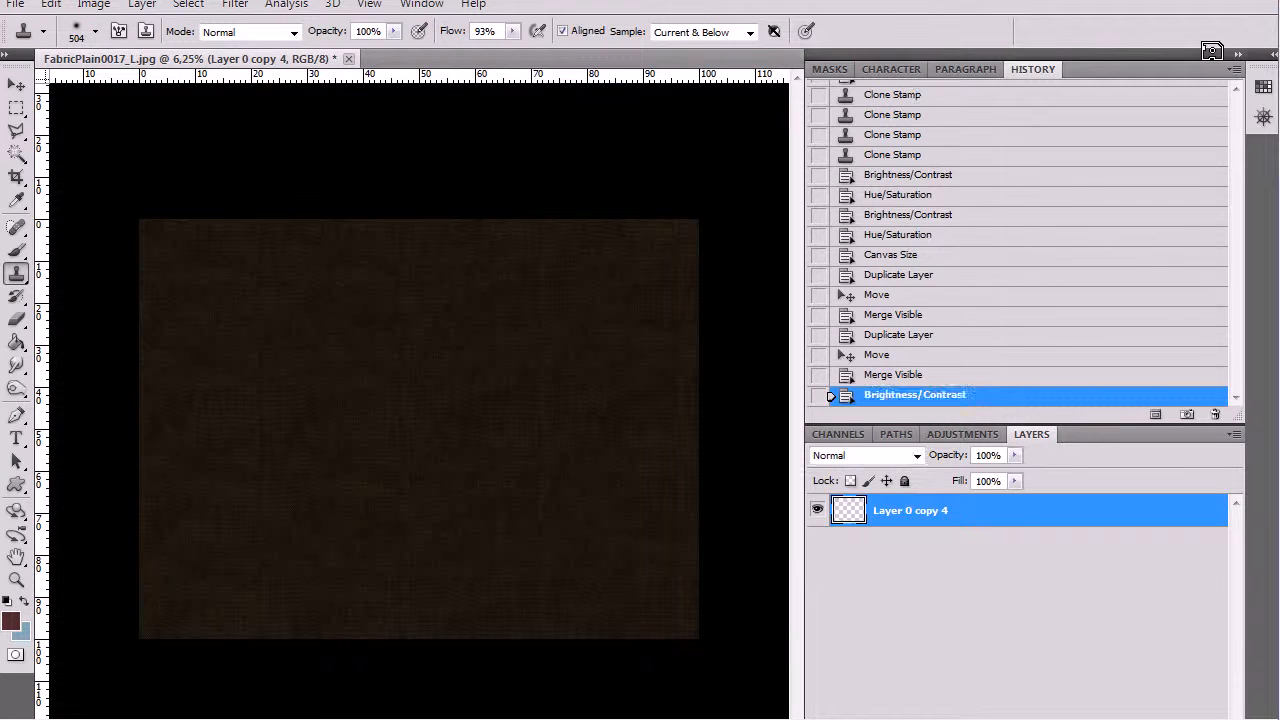
# Remove the light vertical seam down the middle of the fabric with the Clone Stamp, including its remnant at the lower edge.
pyautogui.hotkey('ctrl', '+')
pyautogui.hotkey('ctrl', '-')
pyautogui.hotkey('ctrl', '+')
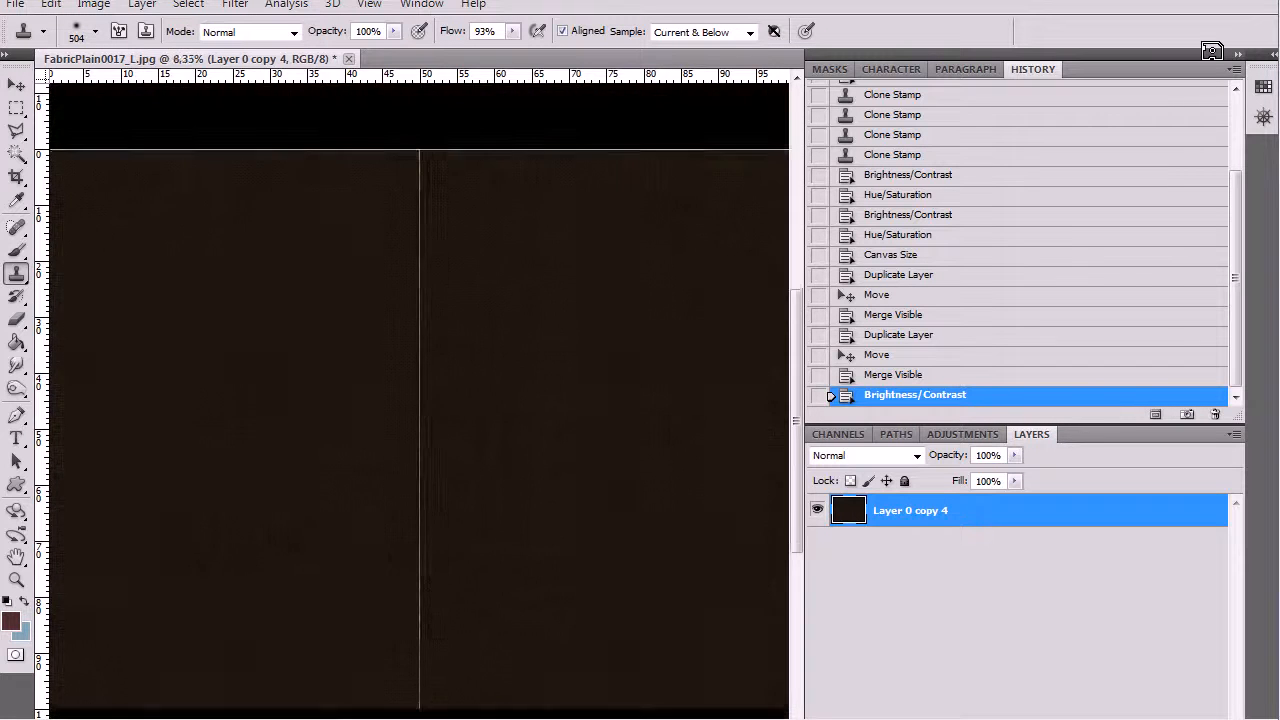
pyautogui.hotkey('ctrl', '-')
pyautogui.hotkey('ctrl', '+')
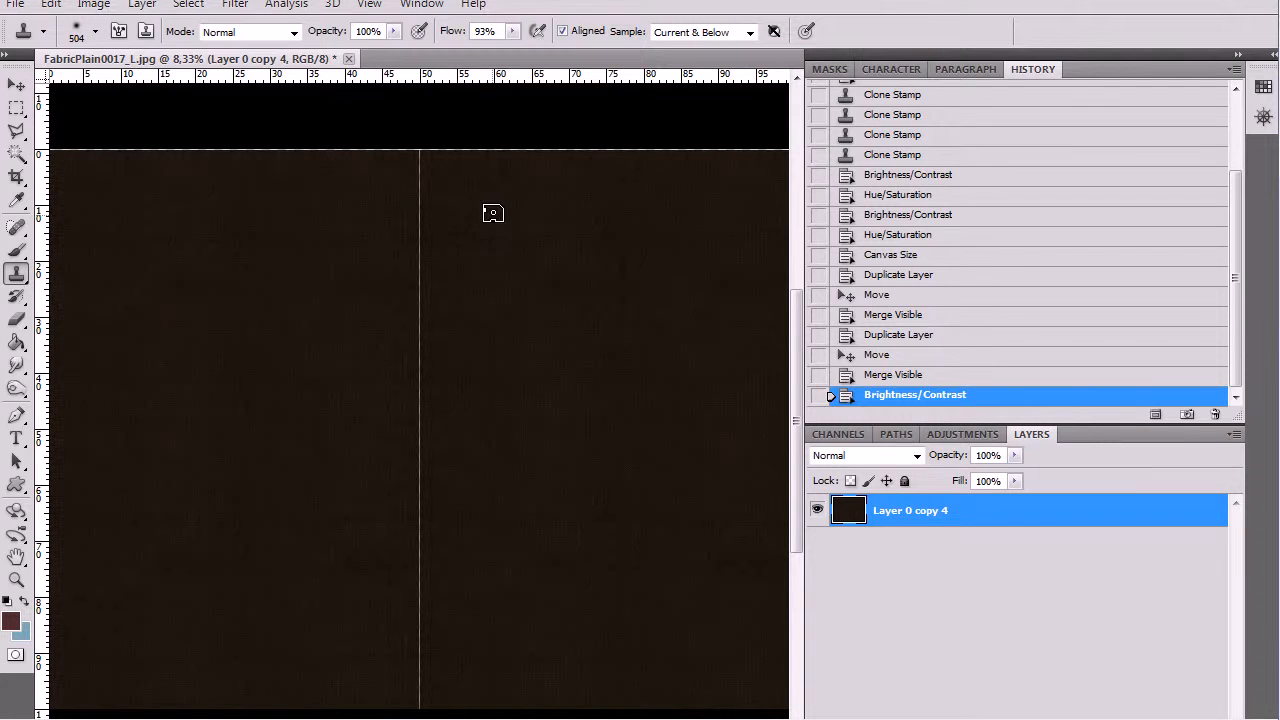
pyautogui.moveTo(419, 169); pyautogui.dragTo(418, 692)
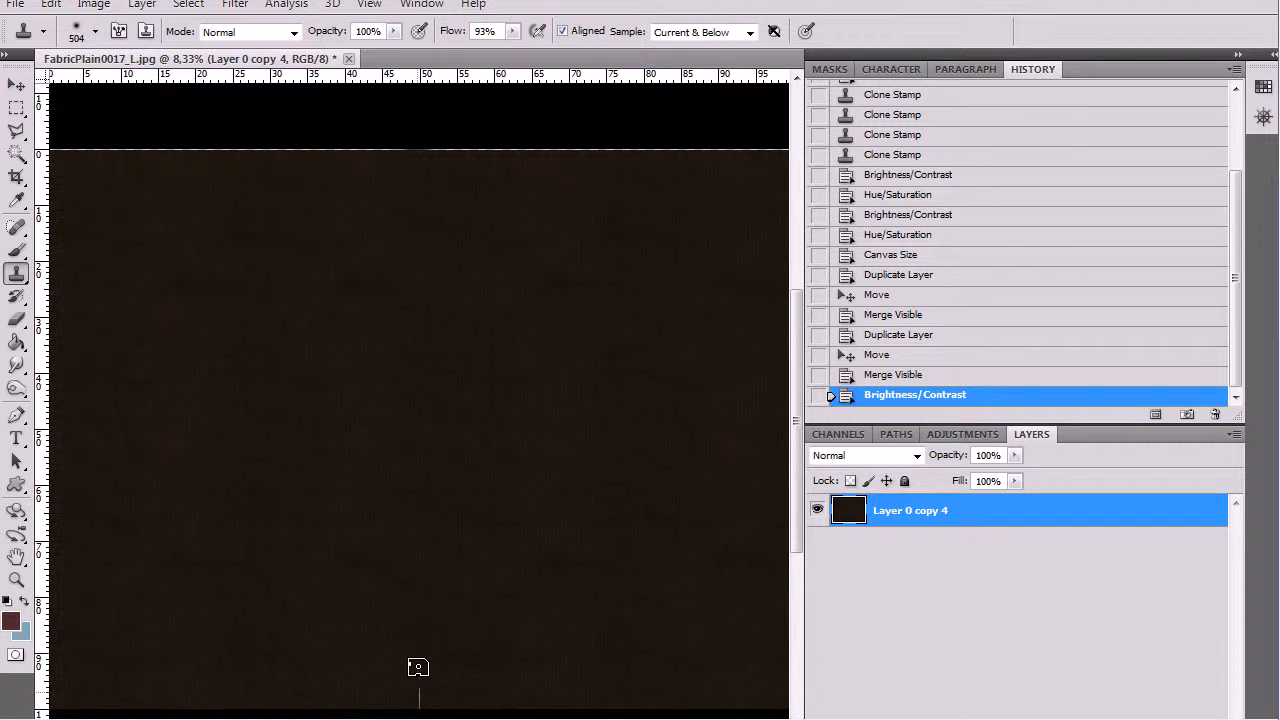
pyautogui.scroll(-4, 436, 271)
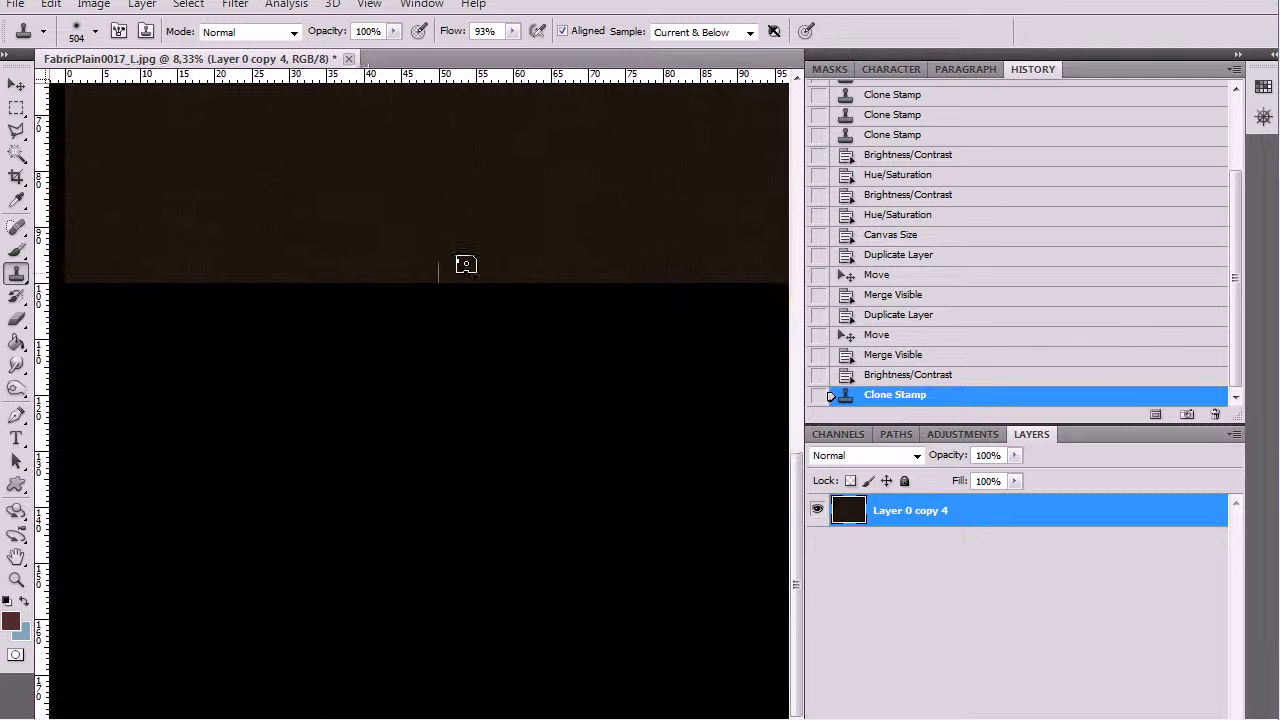
pyautogui.moveTo(432, 265); pyautogui.dragTo(434, 286)
# Clone fabric over the thin light line along the texture's upper edge, from the left corner to the right side.
pyautogui.scroll(18, 534, 166)
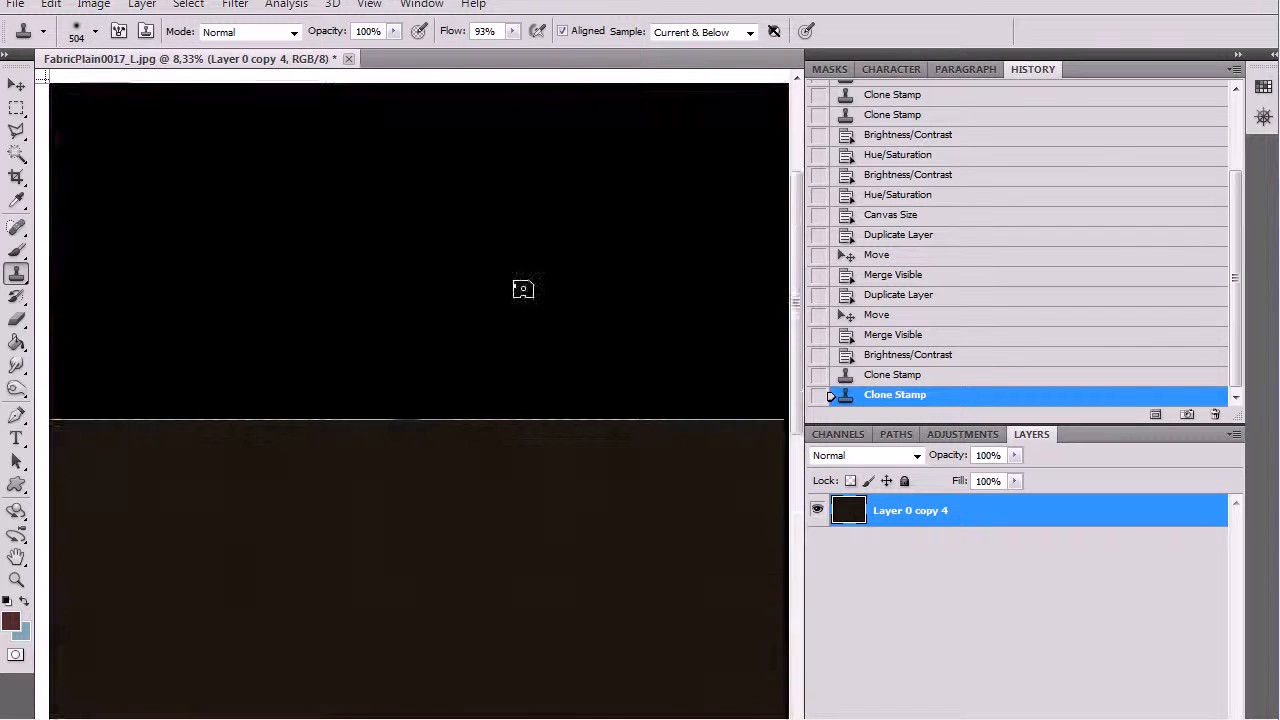
pyautogui.scroll(-5, 409, 537)
pyautogui.hscroll(-3, 523, 489)
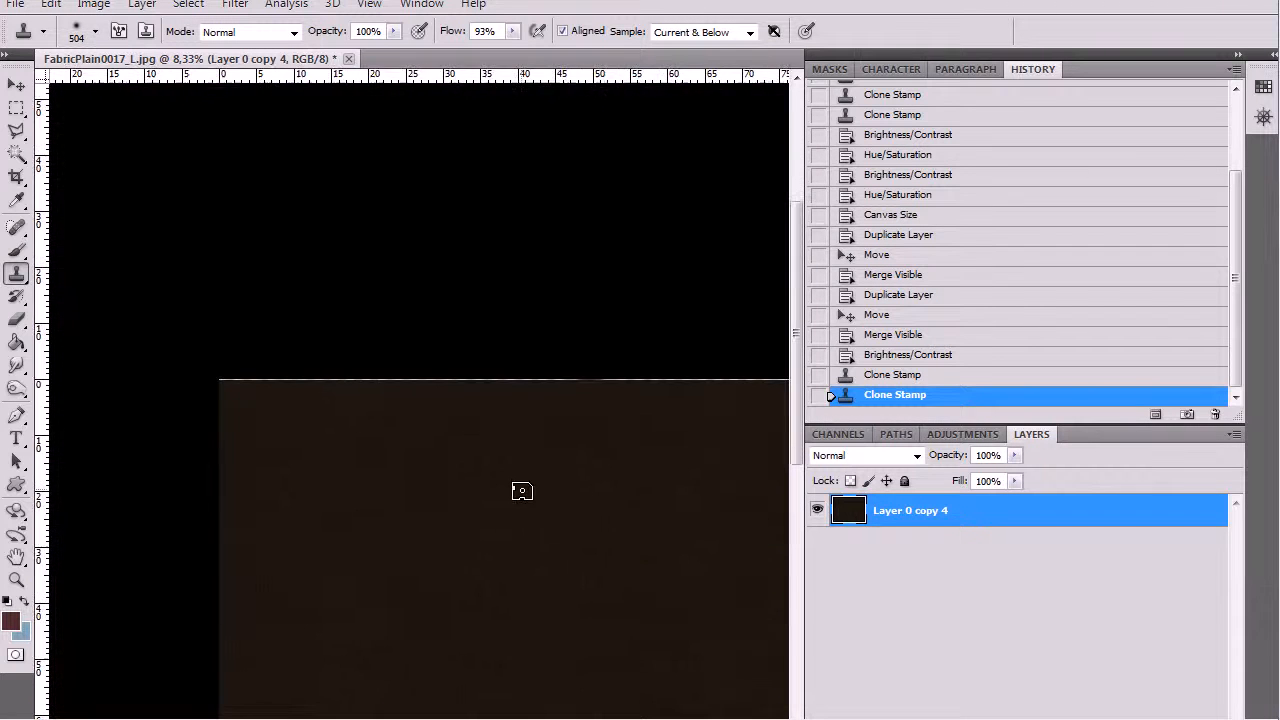
pyautogui.click(260, 380)
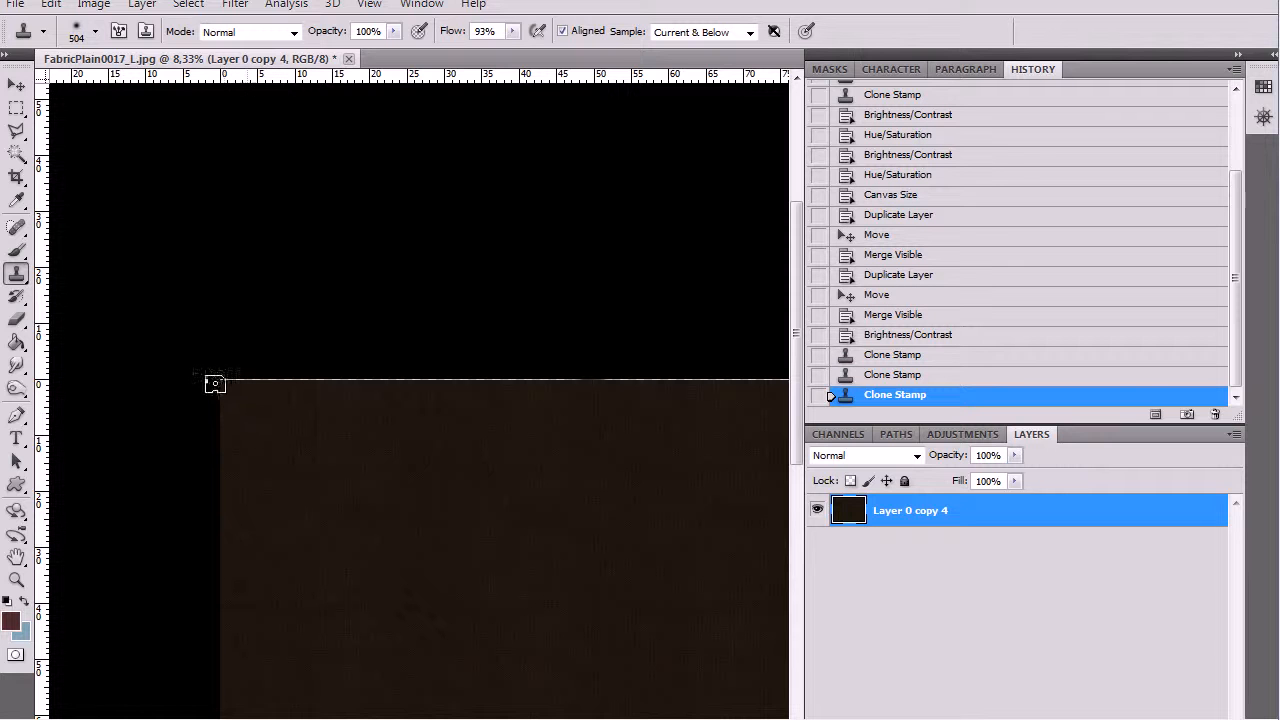
pyautogui.moveTo(244, 379)
pyautogui.mouseDown()
pyautogui.moveTo(560, 391)
pyautogui.moveTo(314, 360)
pyautogui.moveTo(437, 414)
pyautogui.mouseUp()
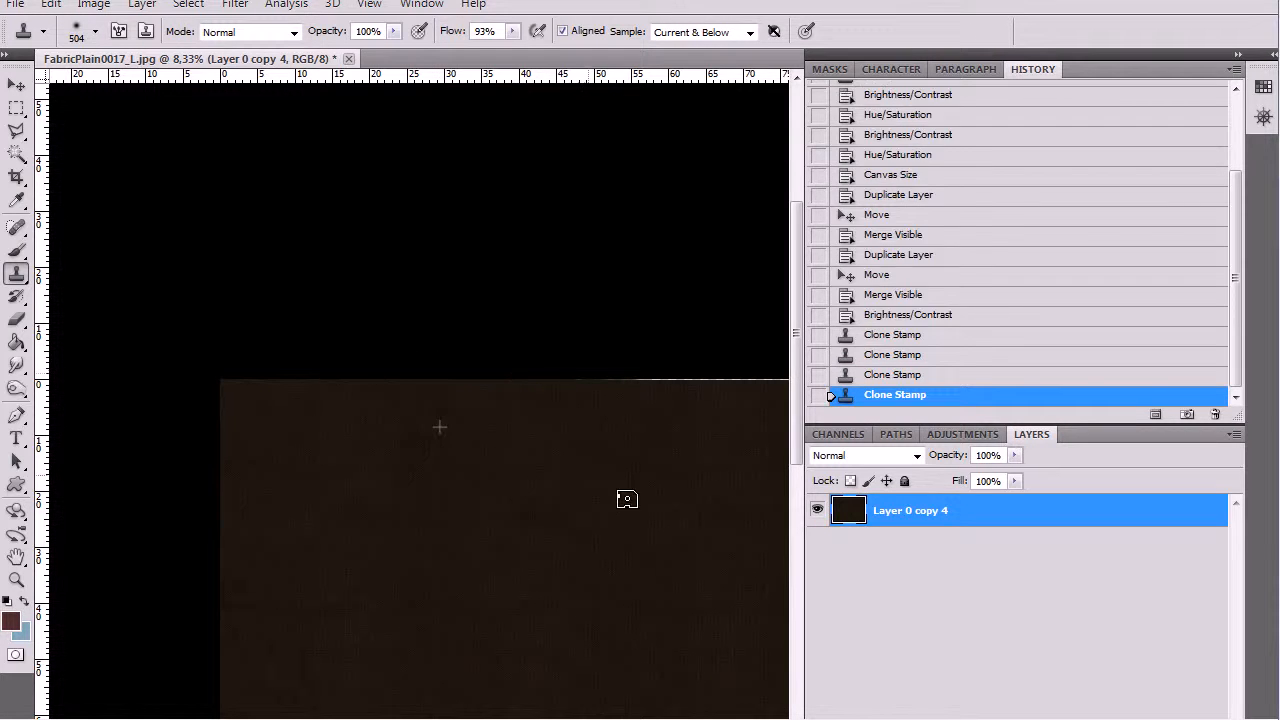
pyautogui.hscroll(5, 349, 466)
pyautogui.moveTo(308, 474); pyautogui.dragTo(385, 453)
pyautogui.moveTo(348, 353)
pyautogui.mouseDown()
pyautogui.moveTo(334, 350)
pyautogui.moveTo(660, 345)
pyautogui.moveTo(637, 389)
pyautogui.moveTo(646, 334)
pyautogui.mouseUp()
# Examine the repaired fabric up close and as a whole for remaining seams.
pyautogui.hotkey('ctrl', '+')
pyautogui.hotkey('ctrl', '+')
pyautogui.hotkey('ctrl', '+')
pyautogui.hotkey('ctrl', '+')
pyautogui.hotkey('ctrl', '+')
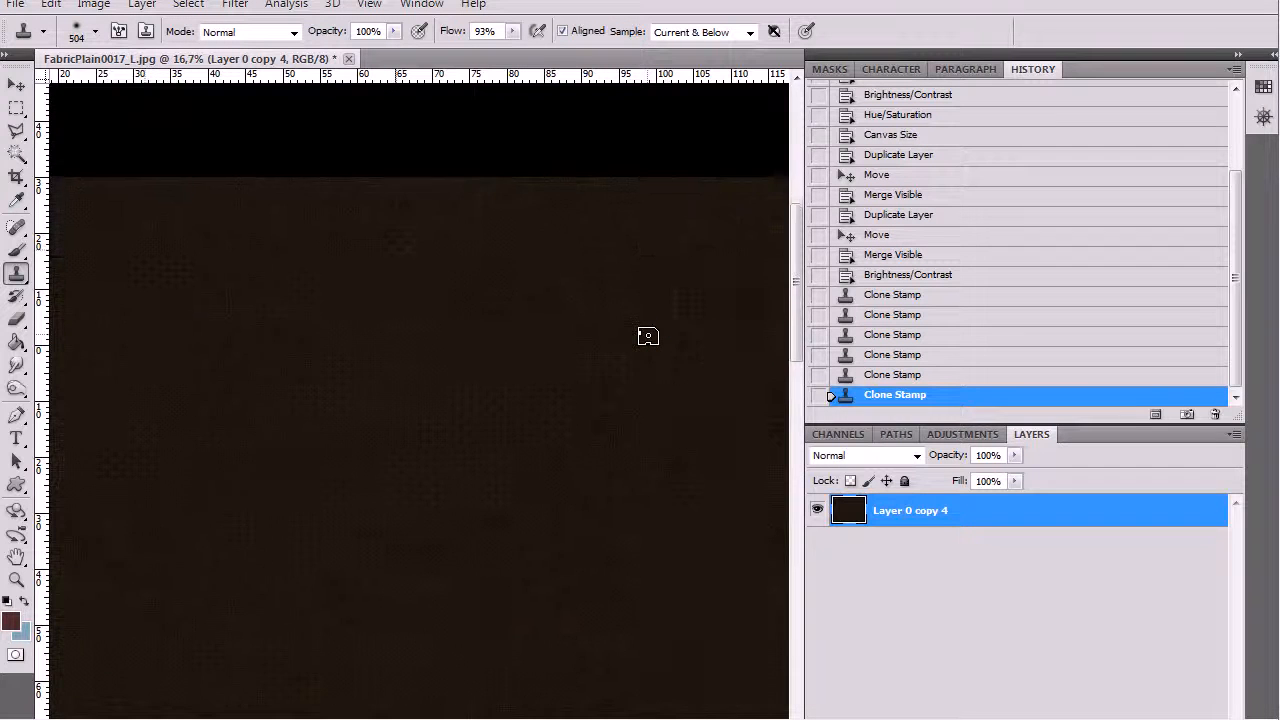
pyautogui.hotkey('ctrl', '-')
pyautogui.hotkey('ctrl', '-')
pyautogui.hotkey('ctrl', '-')
pyautogui.hotkey('ctrl', '-')
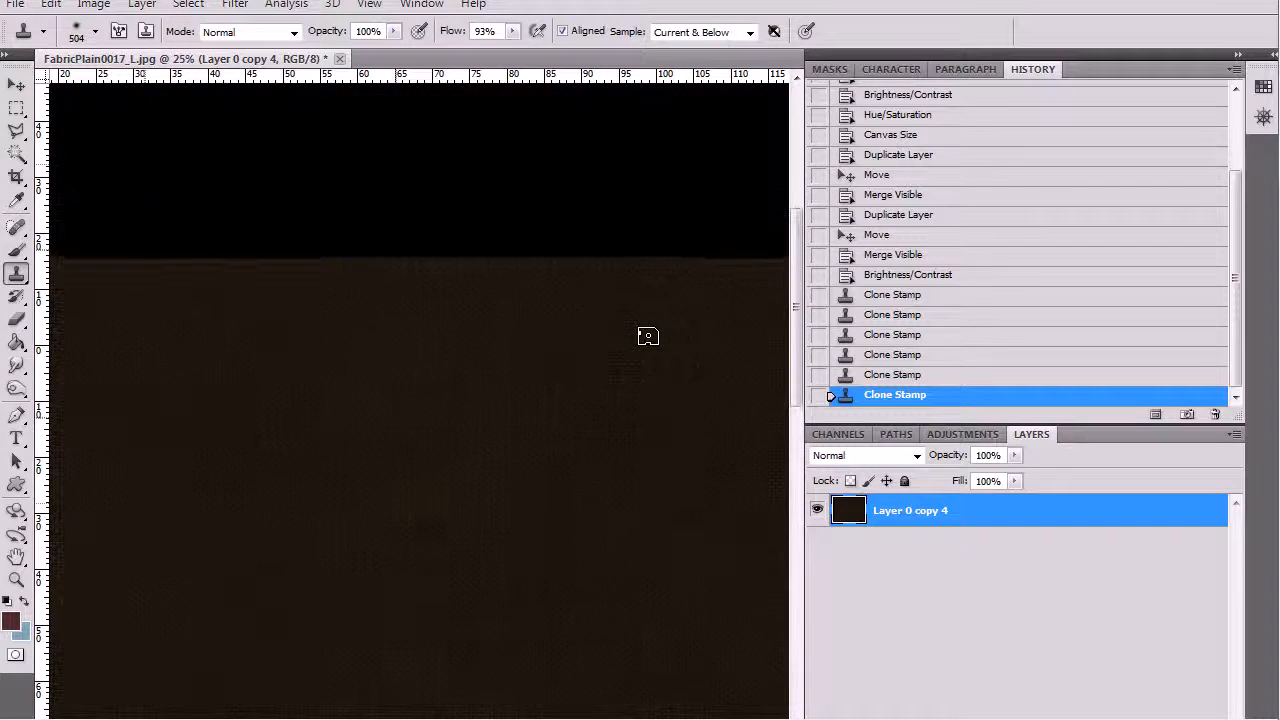
pyautogui.hotkey('ctrl', '-')
pyautogui.hotkey('ctrl', '-')
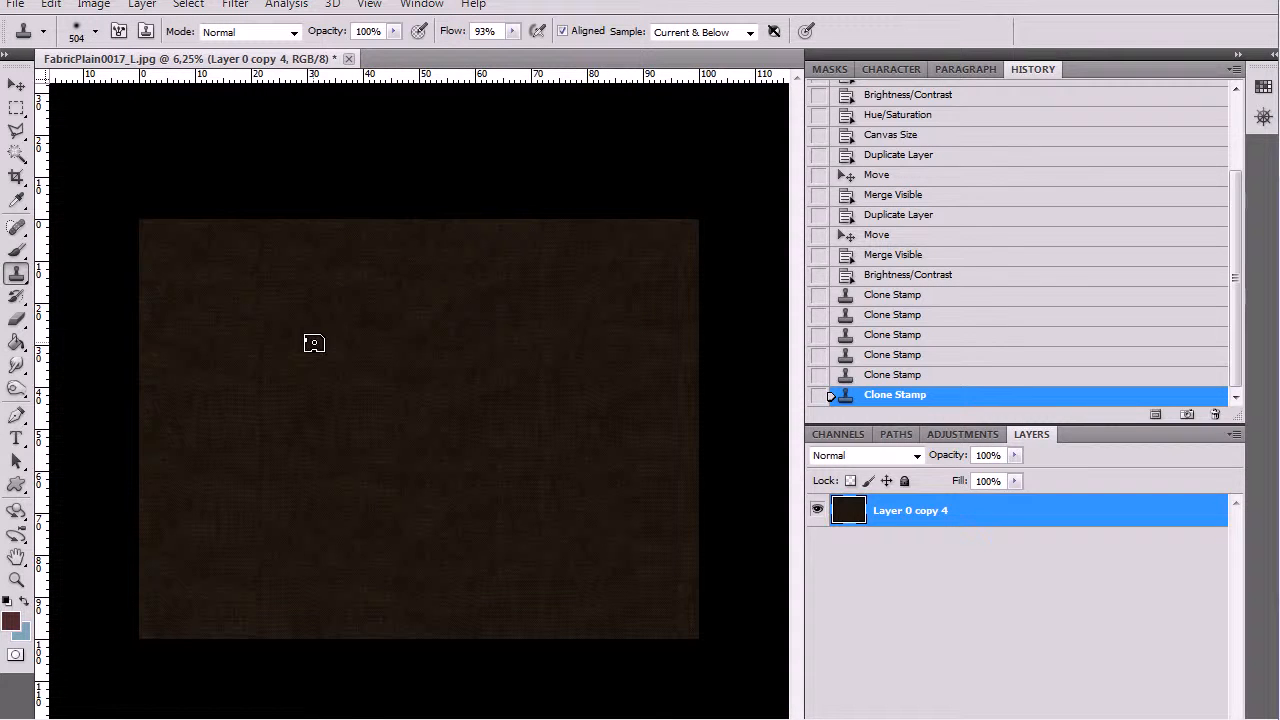
# Save the dark fabric as a TIFF over the existing pantsFabric.tif in the sourceimages folder and switch back to ZBrush.
pyautogui.hotkey('ctrl', 'shift', 's')
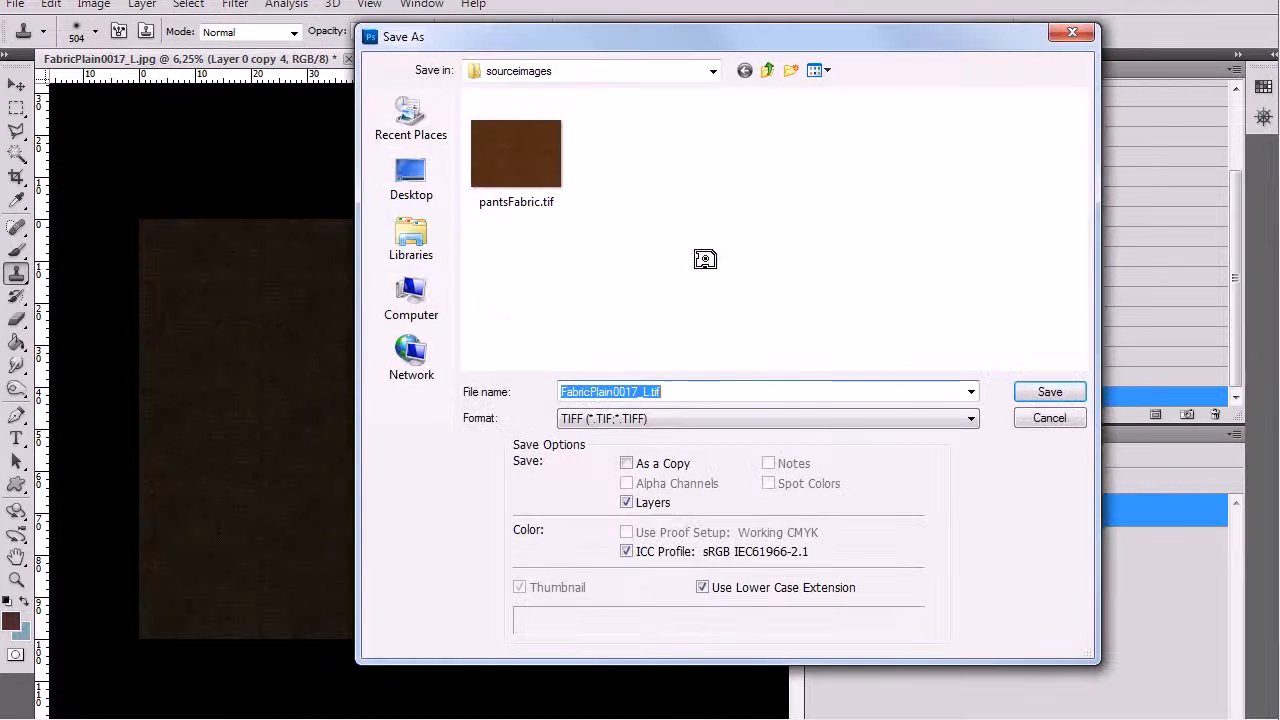
pyautogui.click(537, 176)
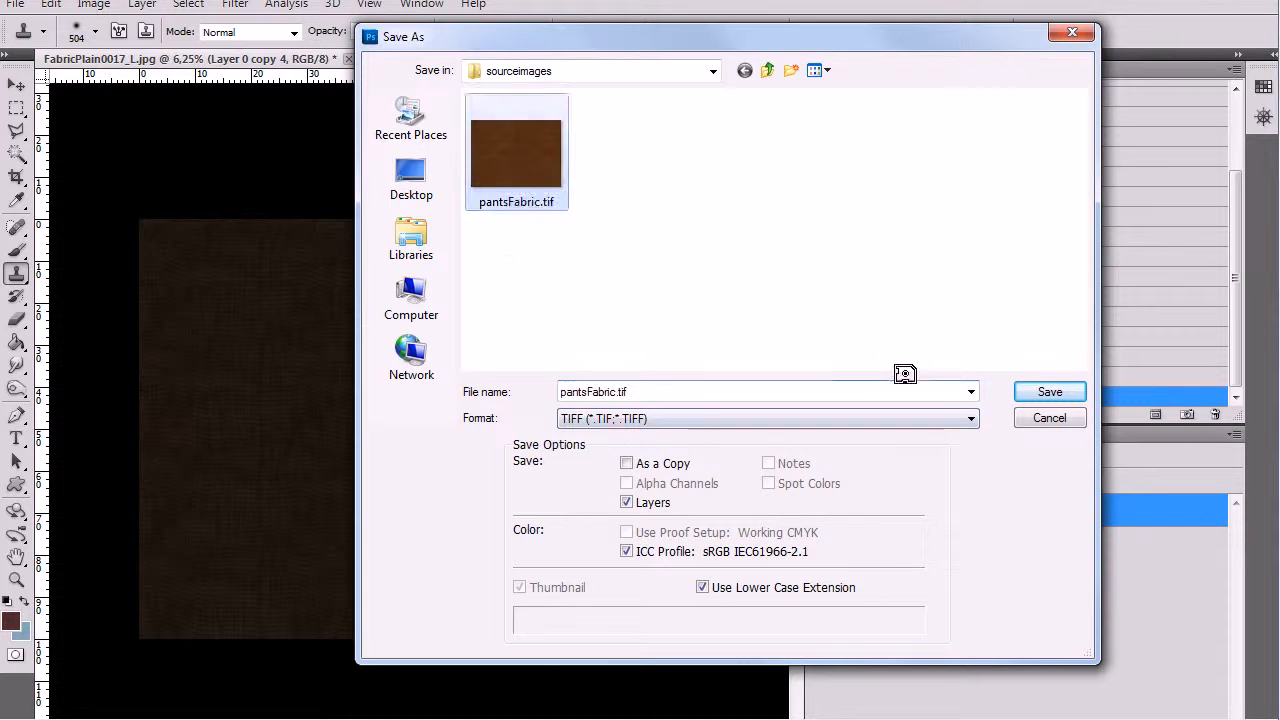
pyautogui.click(1050, 391)
pyautogui.click(601, 291)
pyautogui.click(540, 480)
pyautogui.click(768, 60)
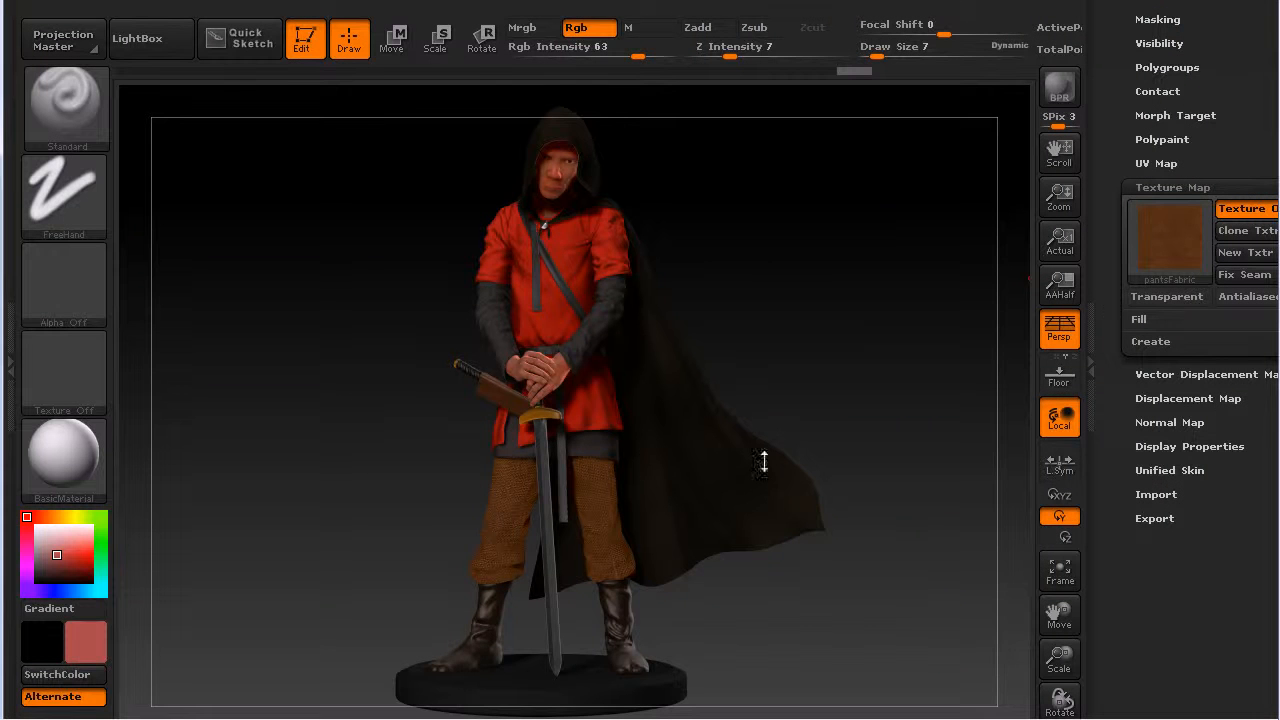
# Import the updated pantsFabric.tif as the pants' texture map and check it on the character.
pyautogui.click(1175, 245)
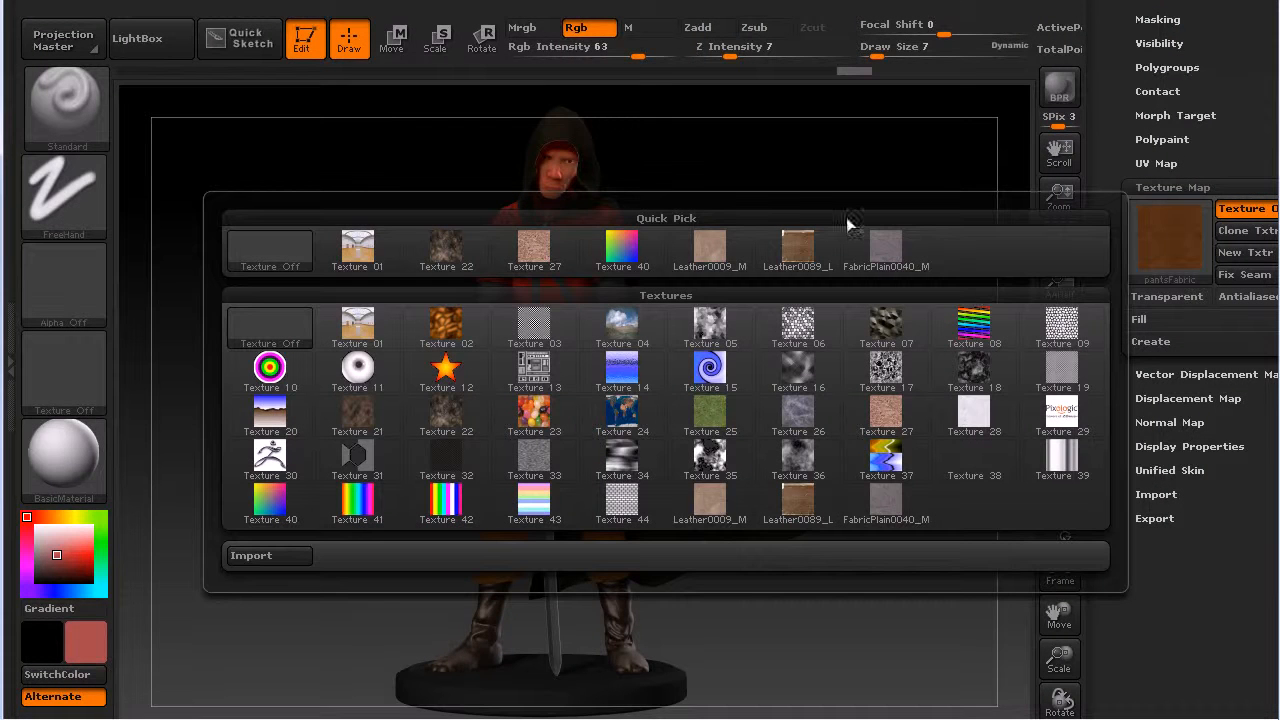
pyautogui.click(270, 556)
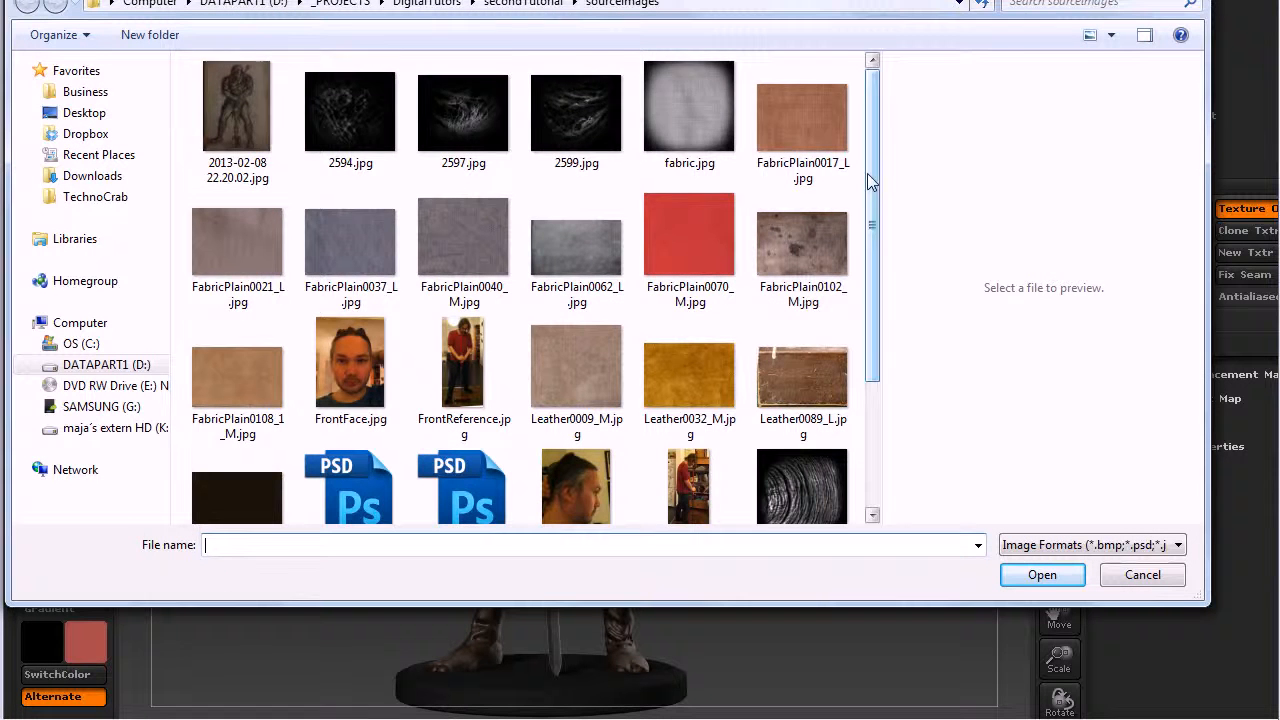
pyautogui.scroll(-3, 427, 234)
pyautogui.click(252, 340)
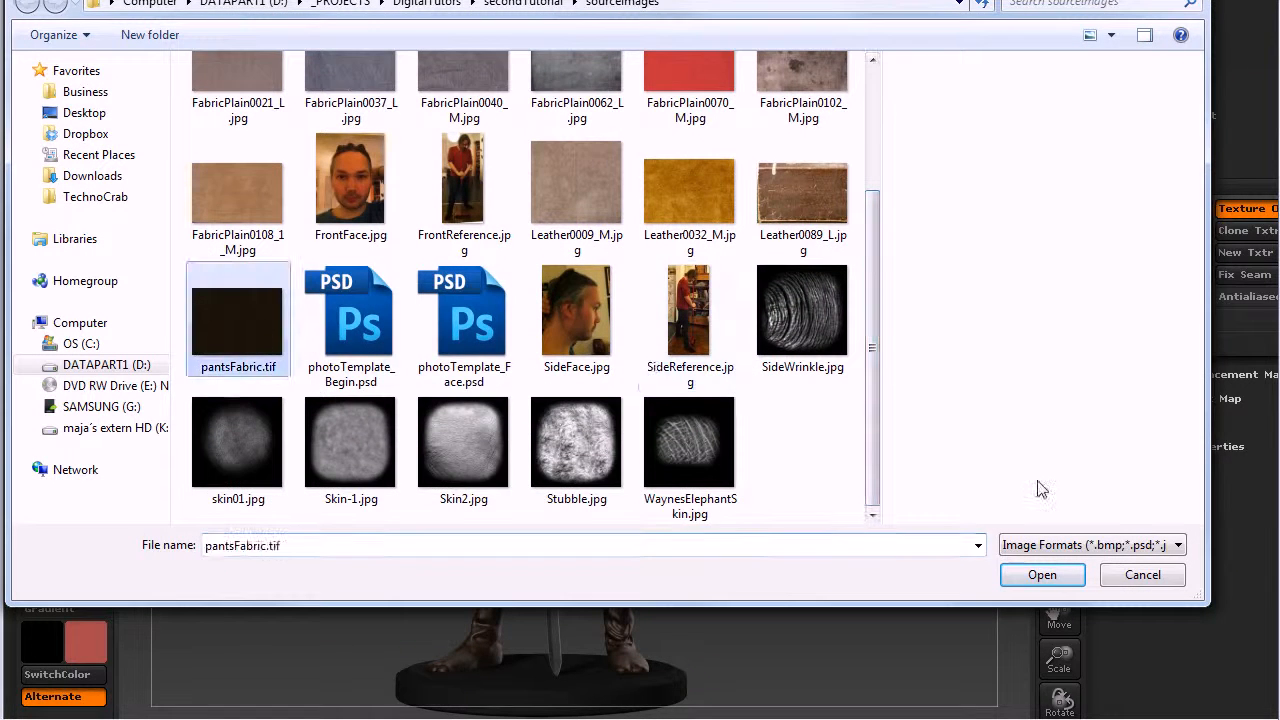
pyautogui.click(1043, 573)
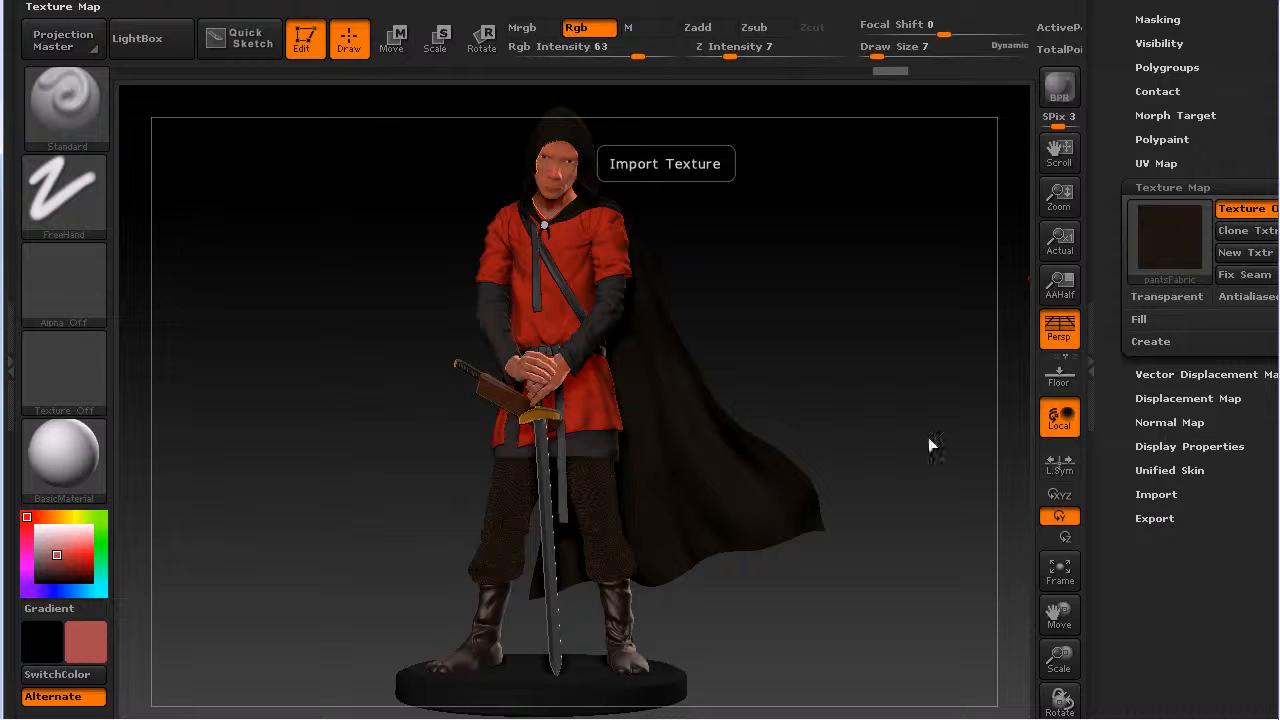
pyautogui.moveTo(872, 363); pyautogui.dragTo(829, 299)
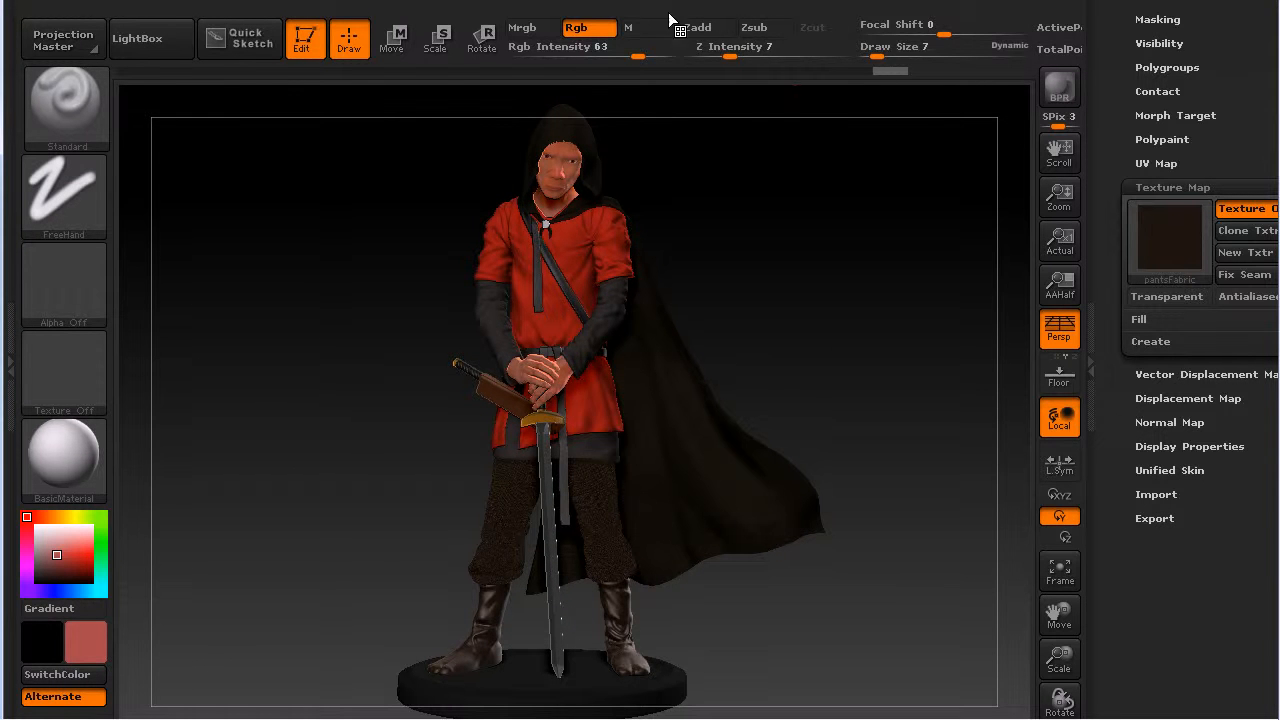
# Import pantsFabric.tif into the general texture library and add it to Spotlight.
pyautogui.click(797, 7)
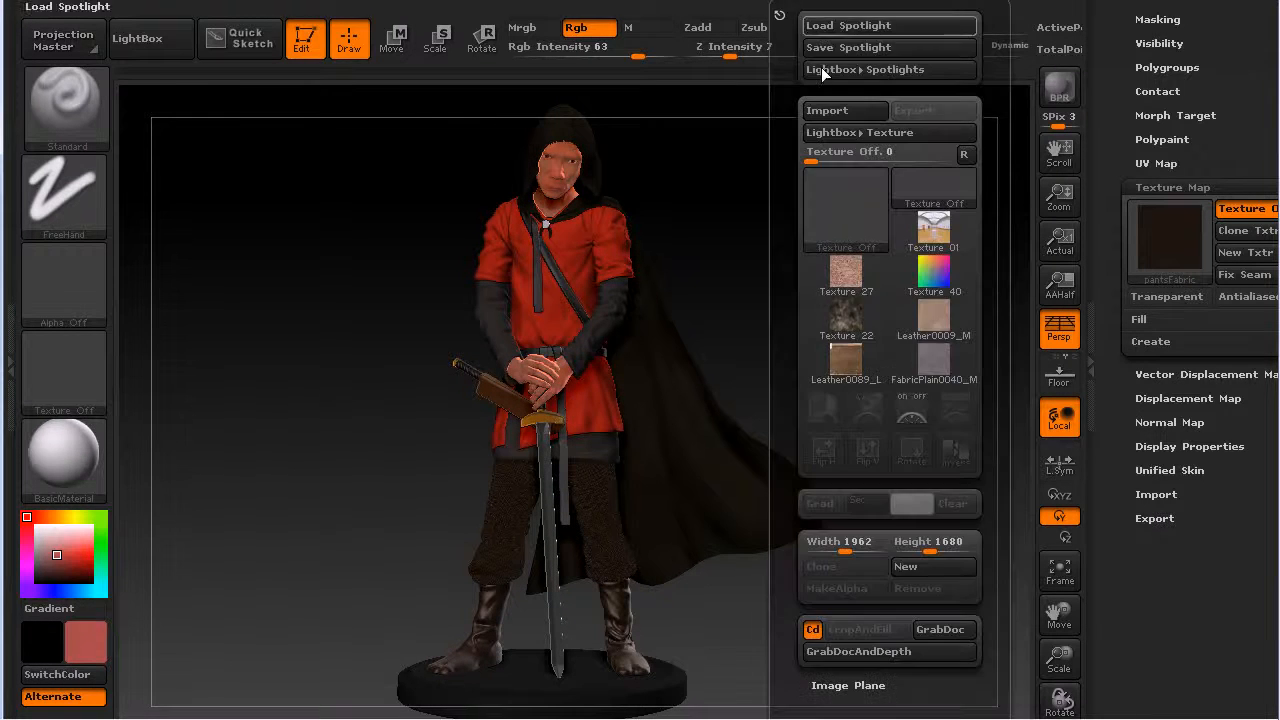
pyautogui.click(846, 202)
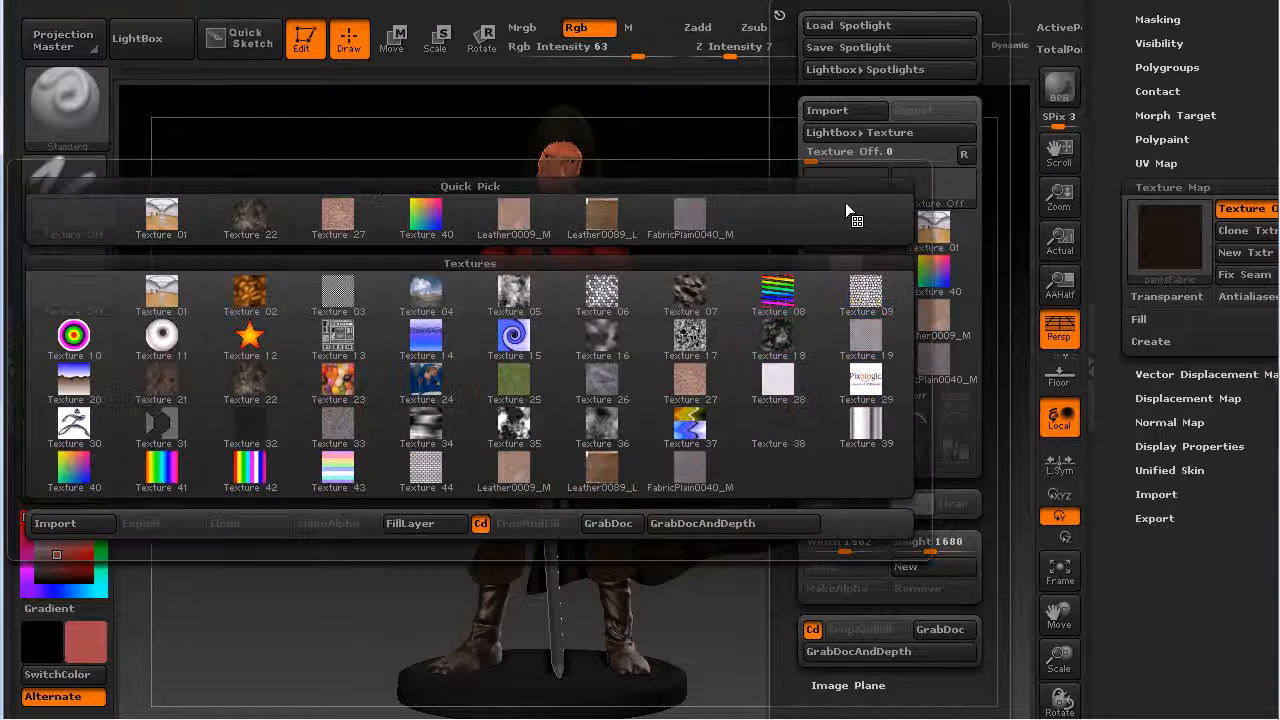
pyautogui.click(100, 521)
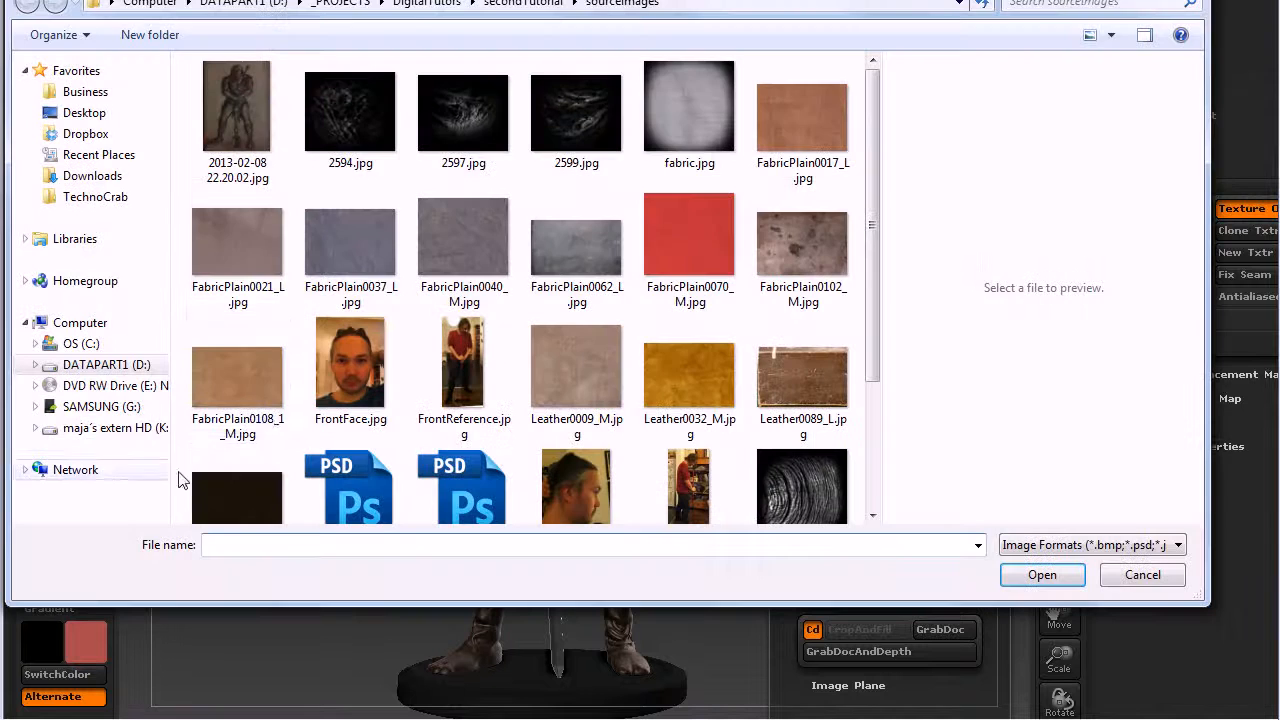
pyautogui.click(237, 500)
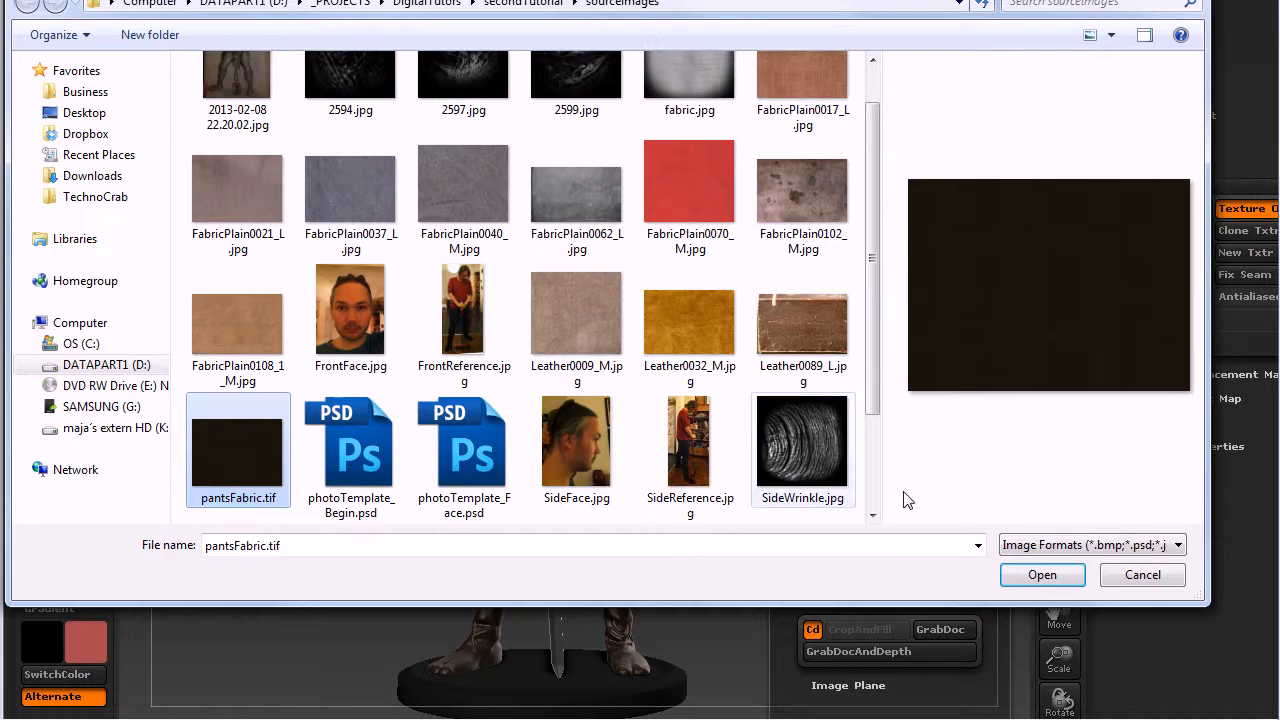
pyautogui.click(1042, 574)
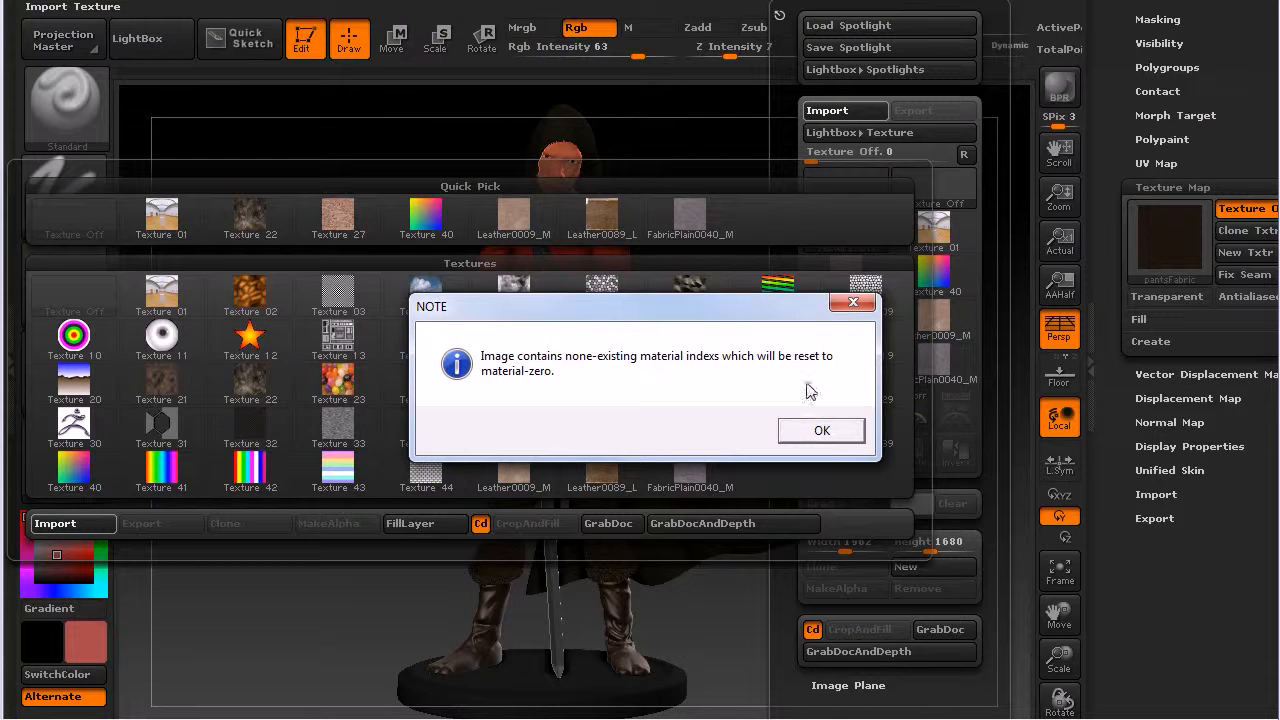
pyautogui.click(822, 430)
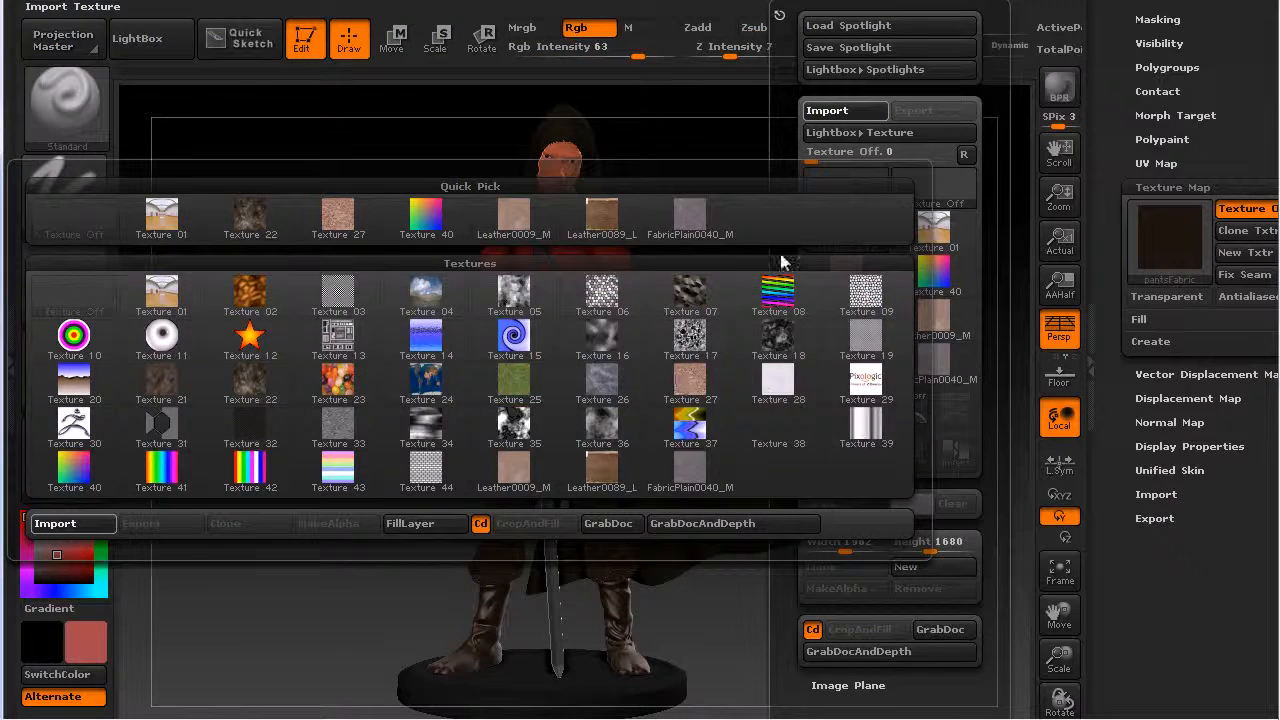
pyautogui.click(802, 6)
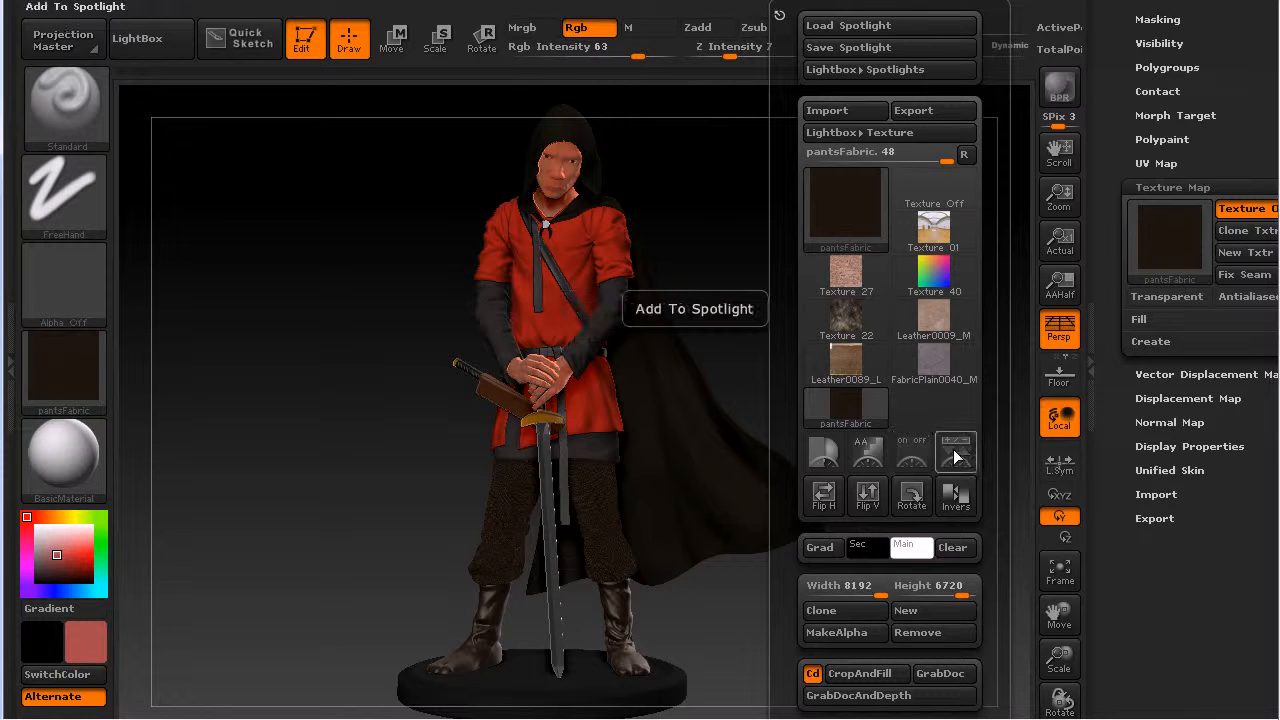
pyautogui.click(955, 458)
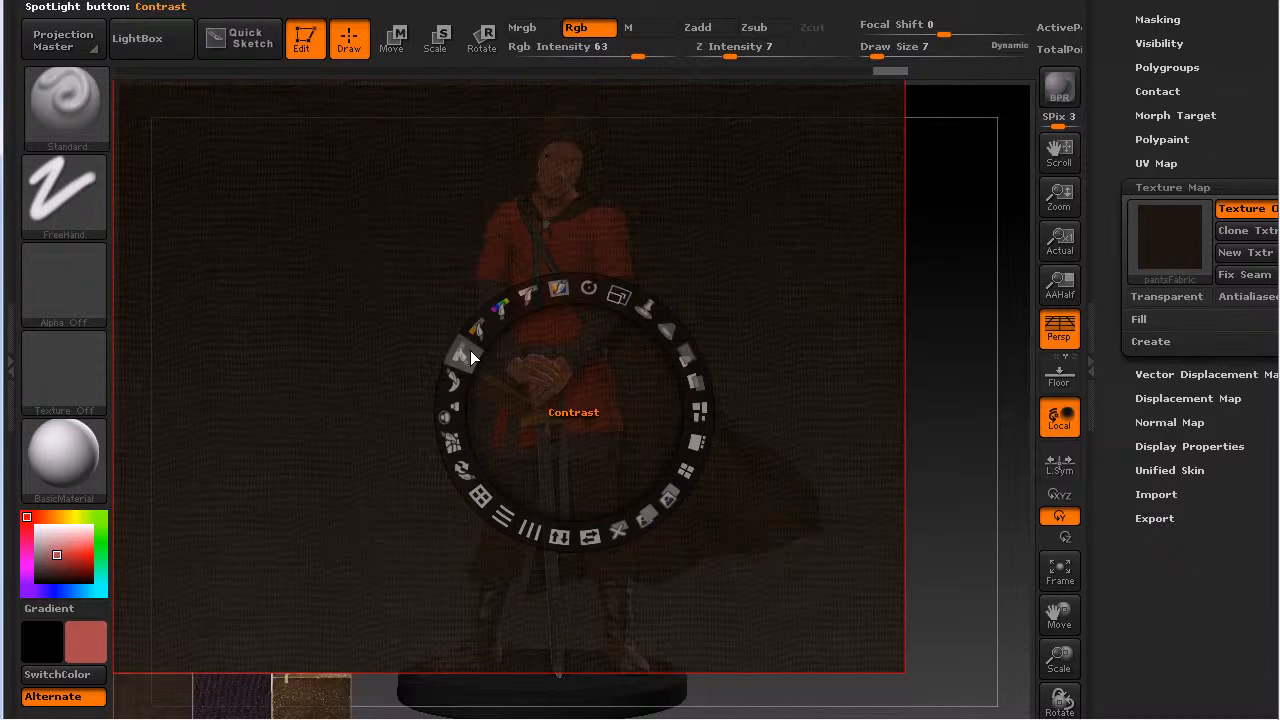
# Brighten the dark pantsFabric image with Spotlight's Intensity control, settling on a medium brown.
pyautogui.click(533, 298)
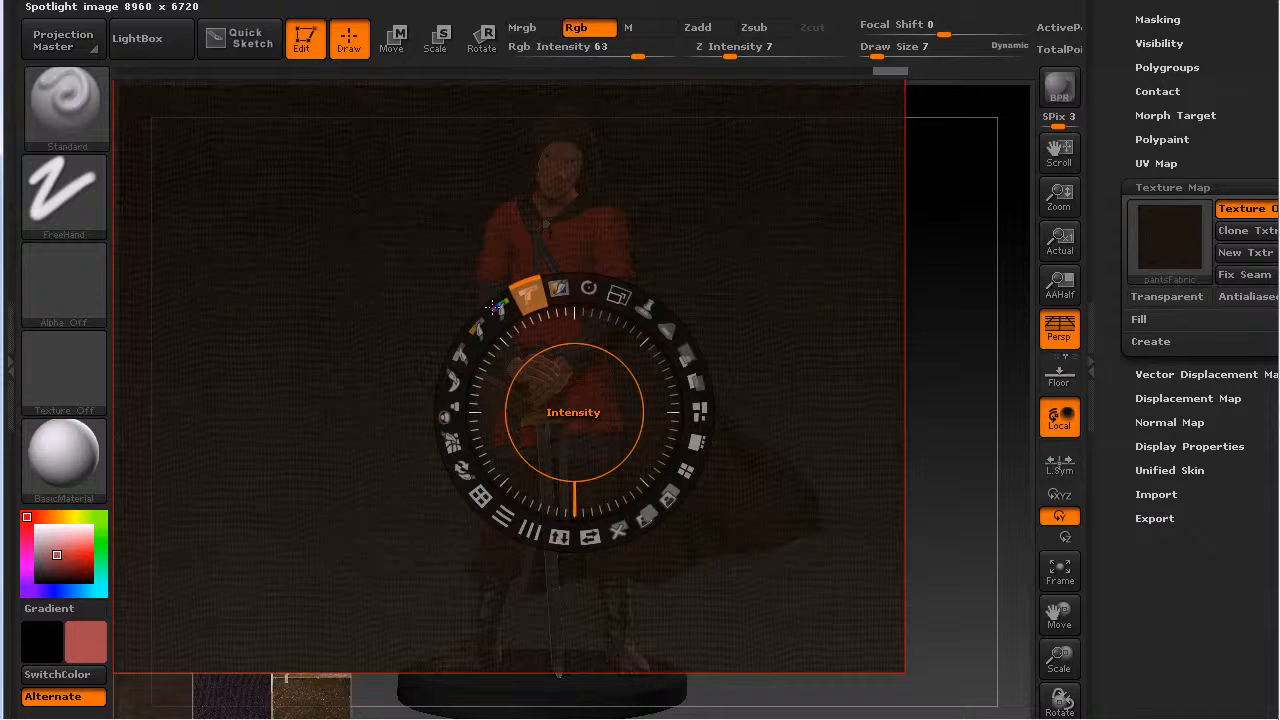
pyautogui.moveTo(528, 296); pyautogui.dragTo(617, 296)
pyautogui.moveTo(681, 345)
pyautogui.mouseDown()
pyautogui.moveTo(602, 290)
pyautogui.moveTo(617, 295)
pyautogui.mouseUp()
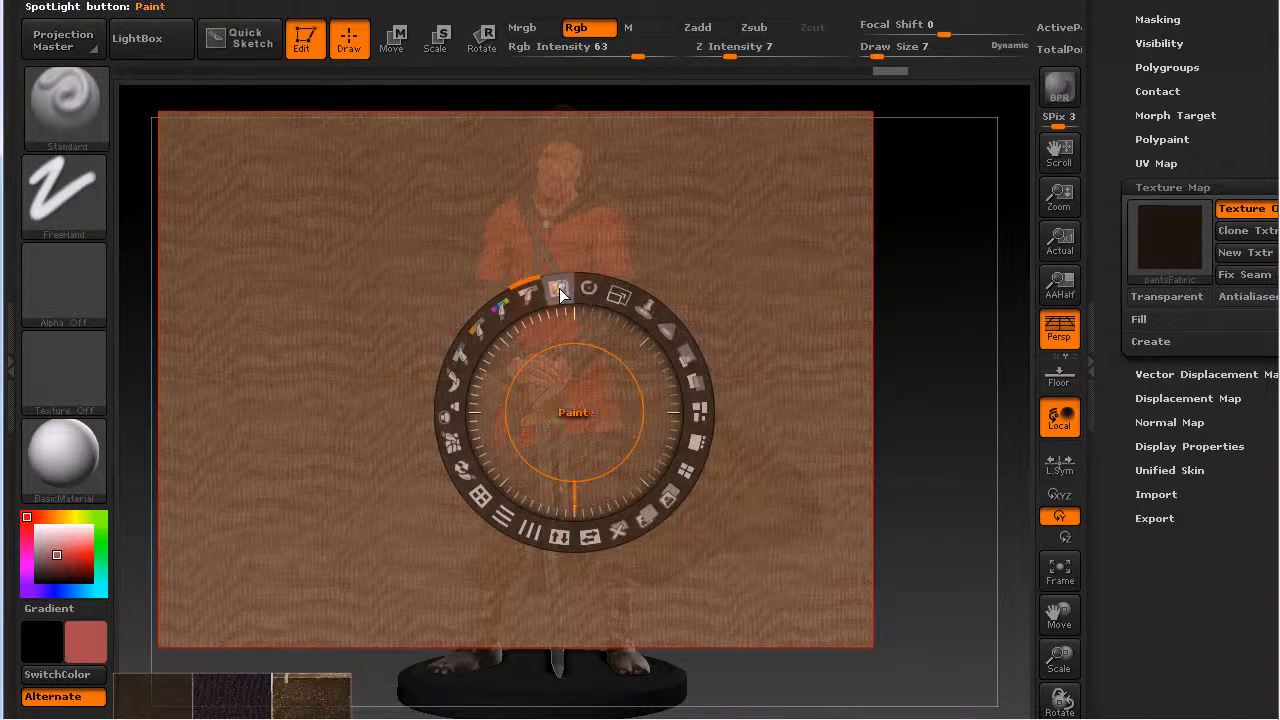
pyautogui.moveTo(530, 303)
pyautogui.mouseDown()
pyautogui.moveTo(515, 316)
pyautogui.moveTo(521, 306)
pyautogui.mouseUp()
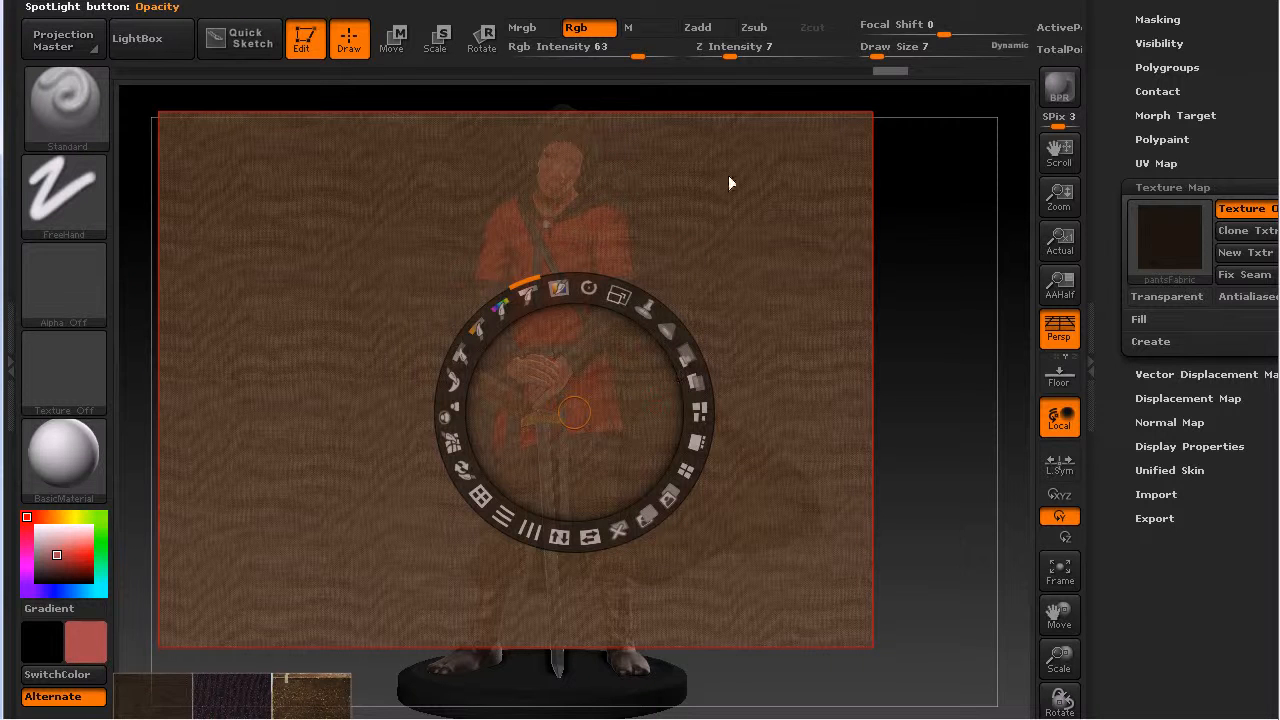
# Leave Spotlight with the brightened brown pantsFabric applied as the pants' texture map and make a BPR render.
pyautogui.click(787, 1)
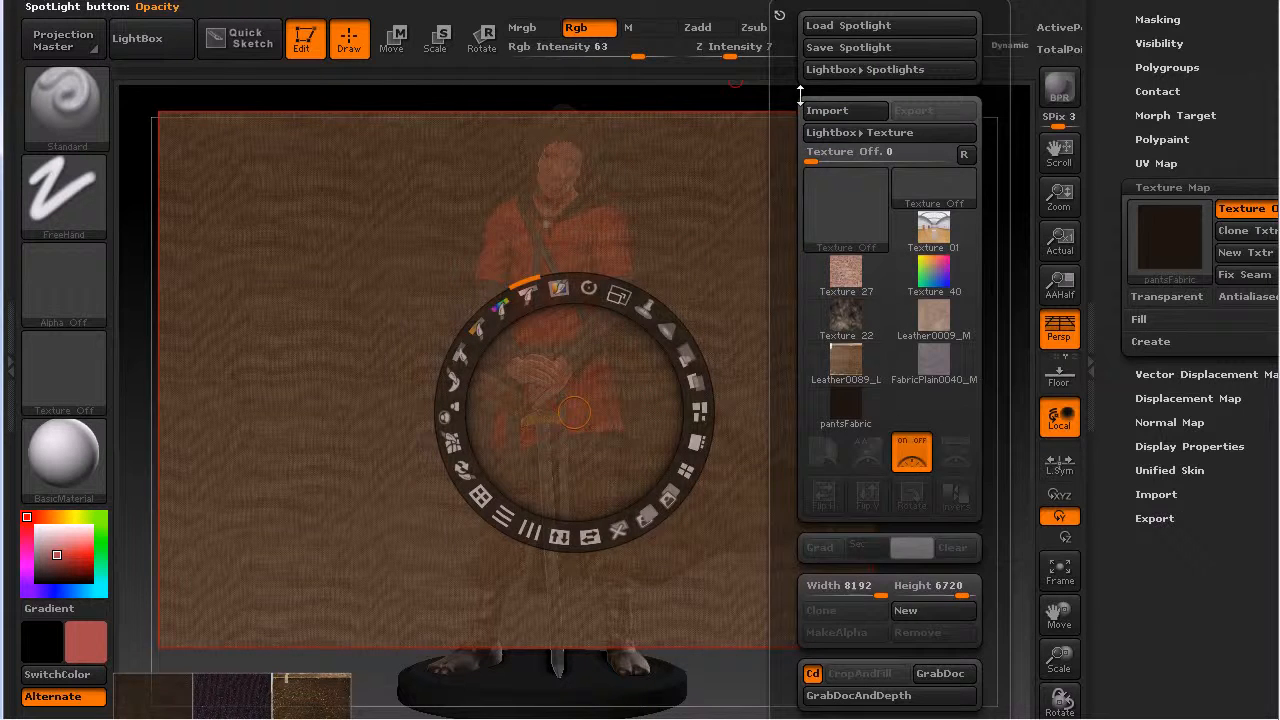
pyautogui.hotkey('shift', 'z')
pyautogui.click(1167, 237)
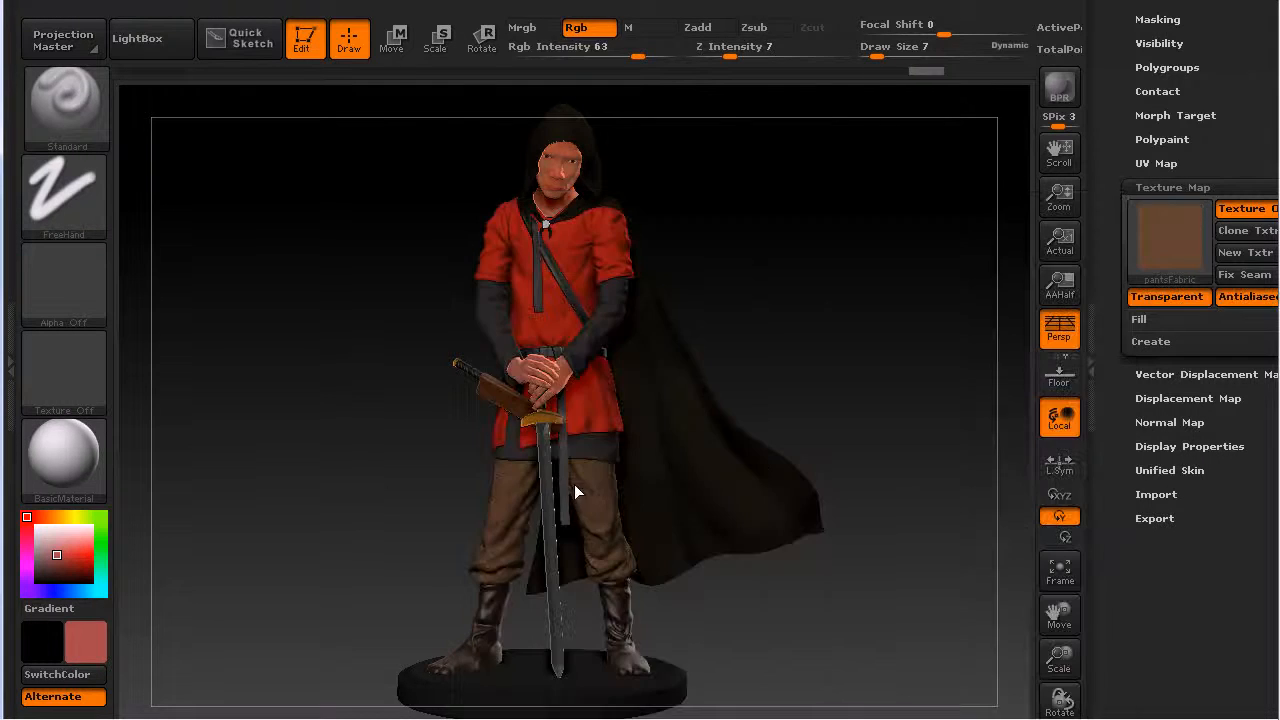
pyautogui.click(1061, 97)
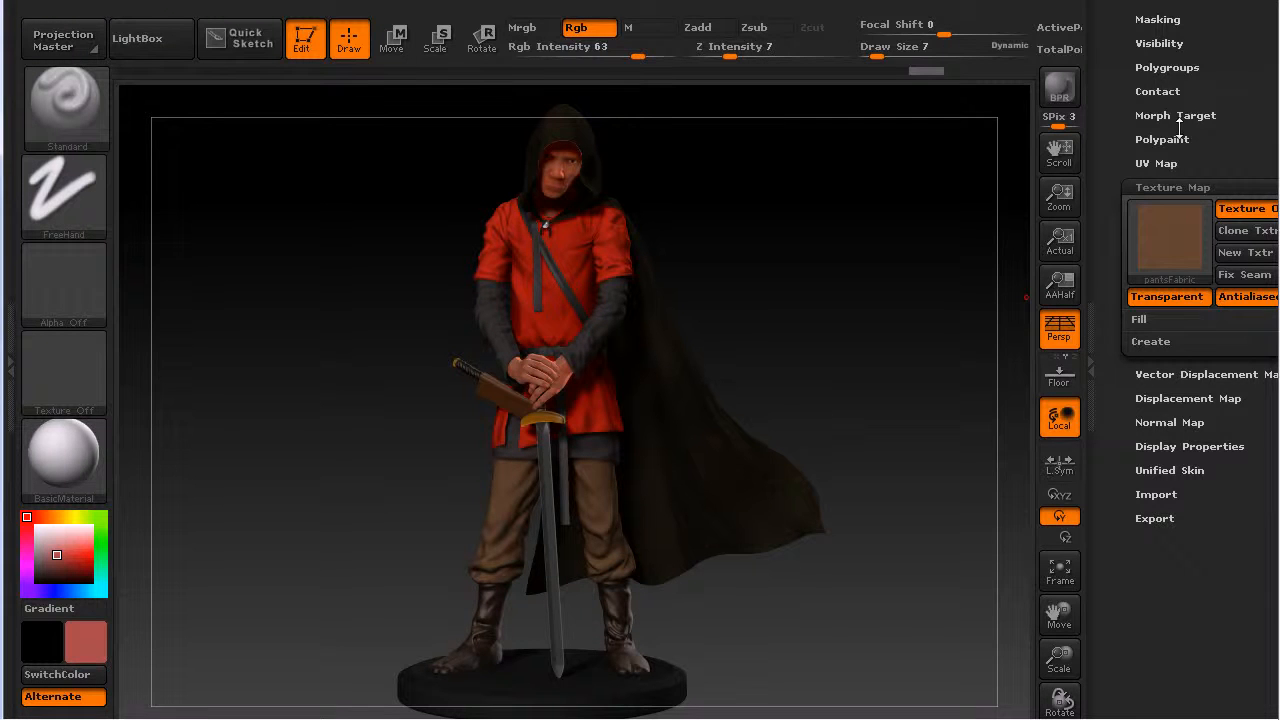
# Subdivide the pants' geometry once more to subdivision level 7.
pyautogui.scroll(5, 1263, 290)
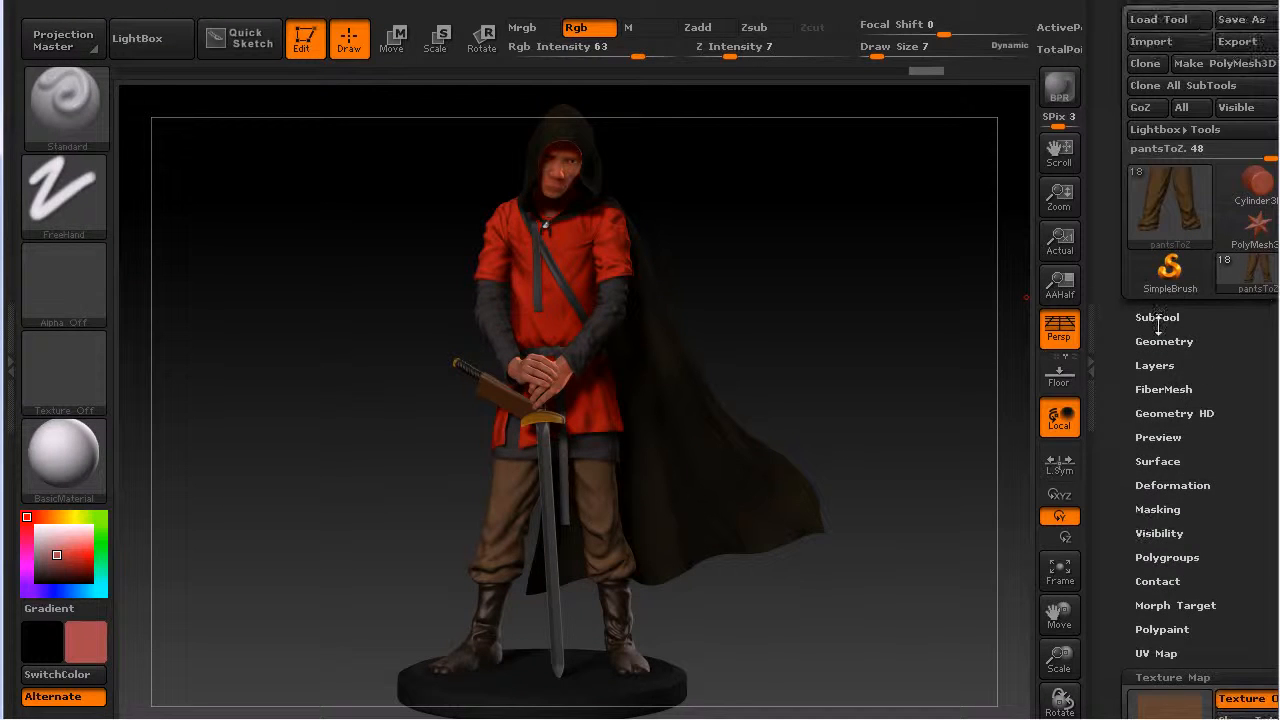
pyautogui.click(1164, 341)
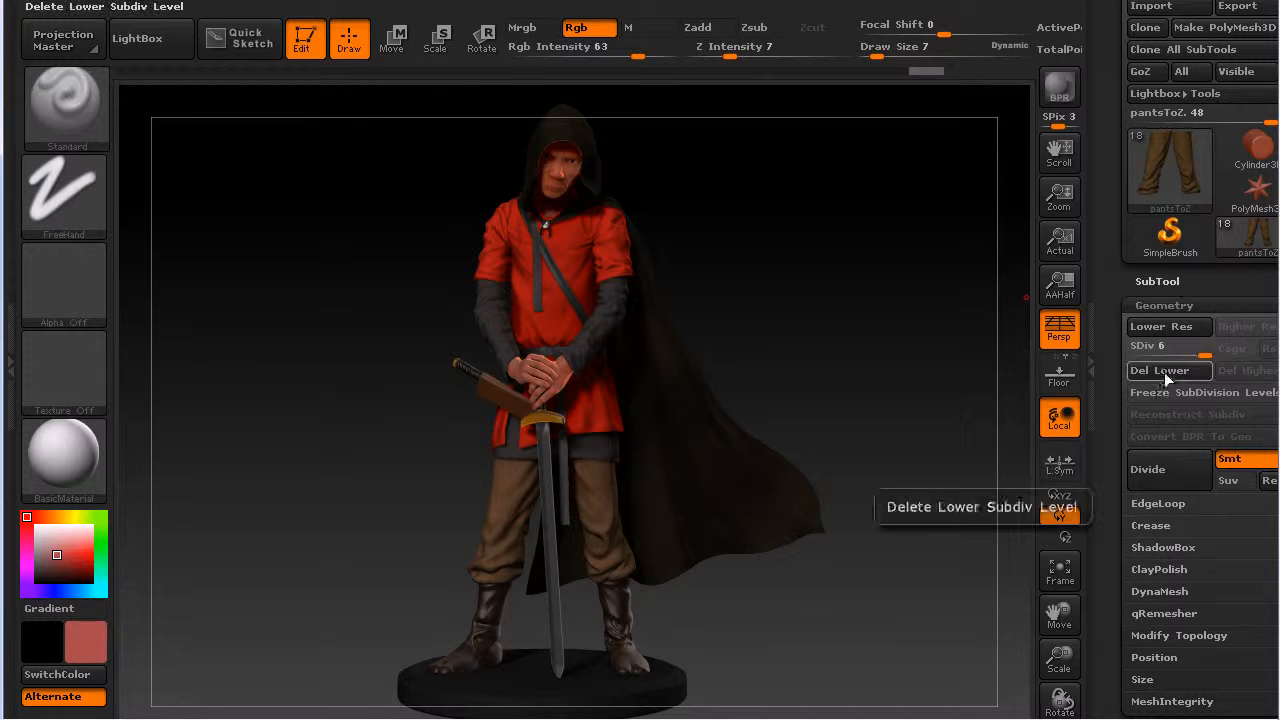
pyautogui.click(1148, 469)
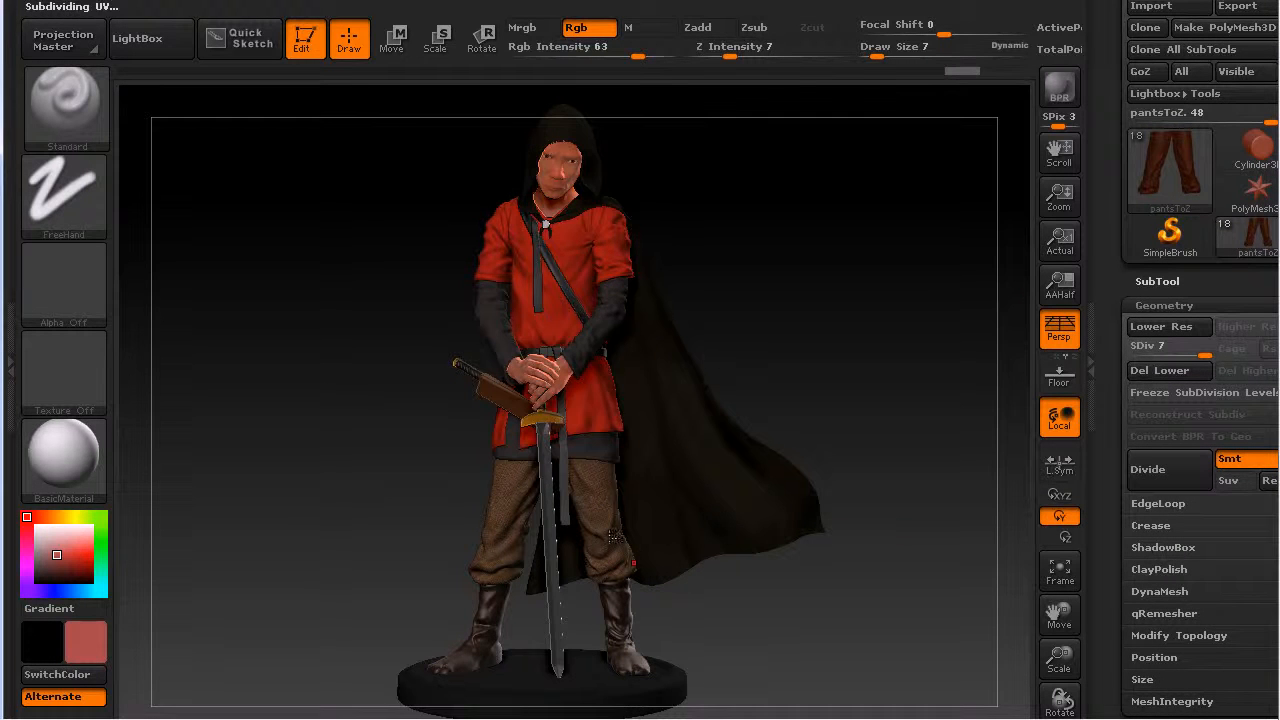
# Convert the pants' fabric texture into polypaint with Polypaint From Texture.
pyautogui.scroll(-6, 1200, 360)
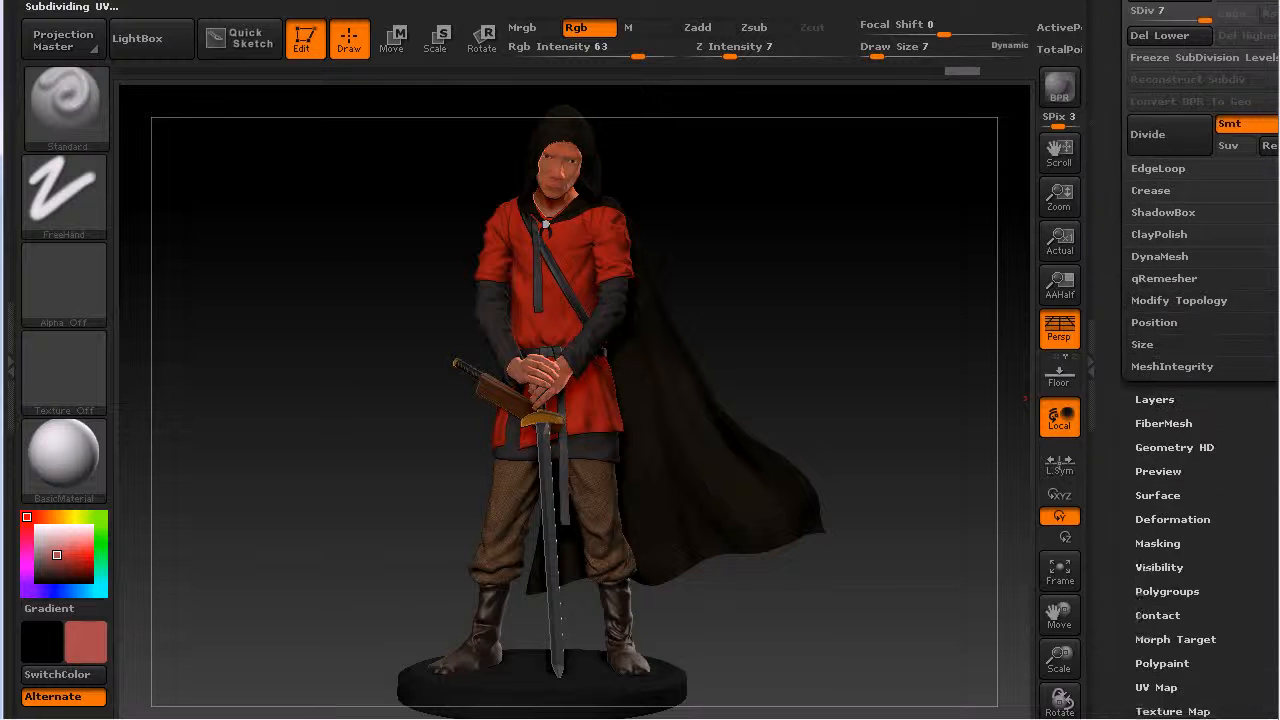
pyautogui.scroll(-1, 1183, 375)
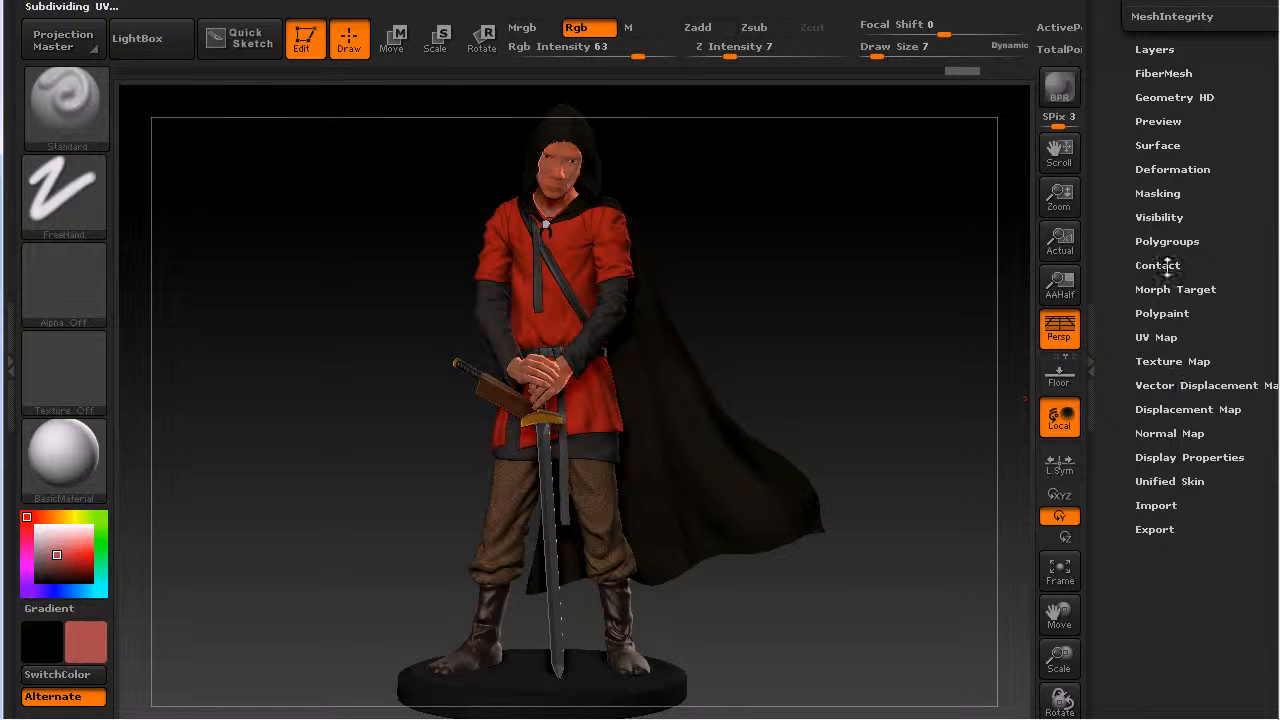
pyautogui.click(1166, 313)
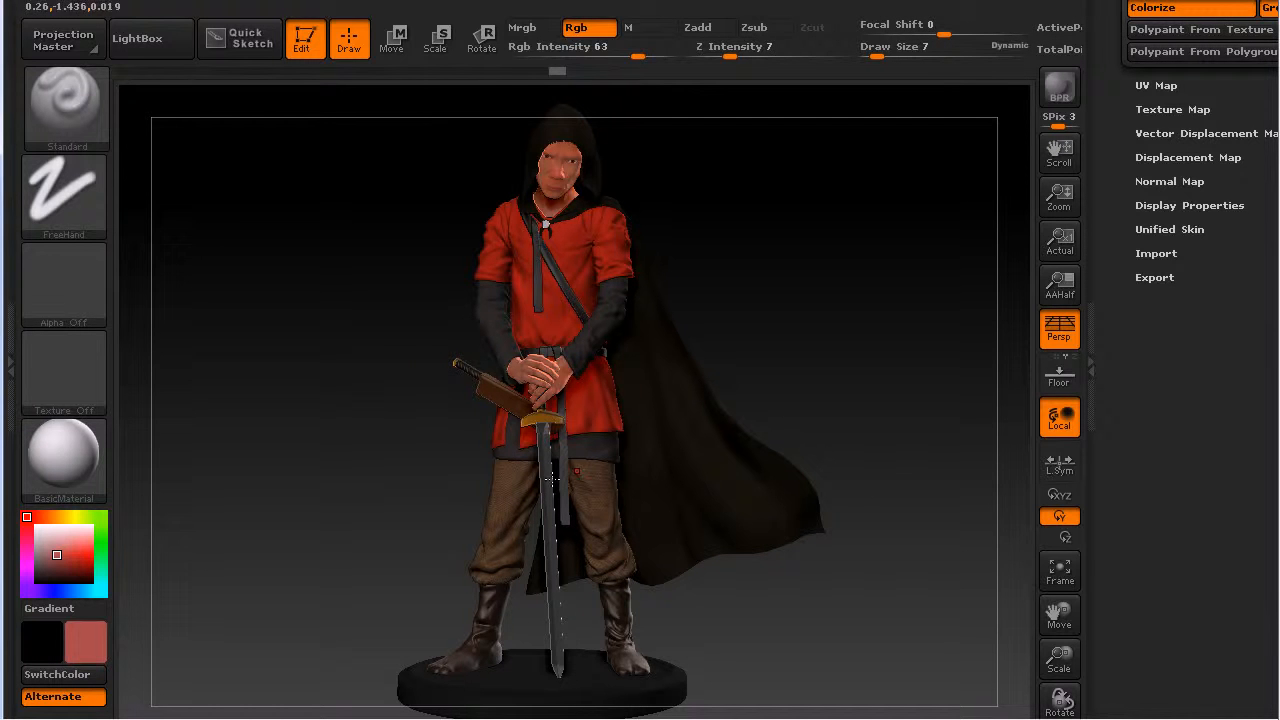
pyautogui.scroll(3, 1150, 420)
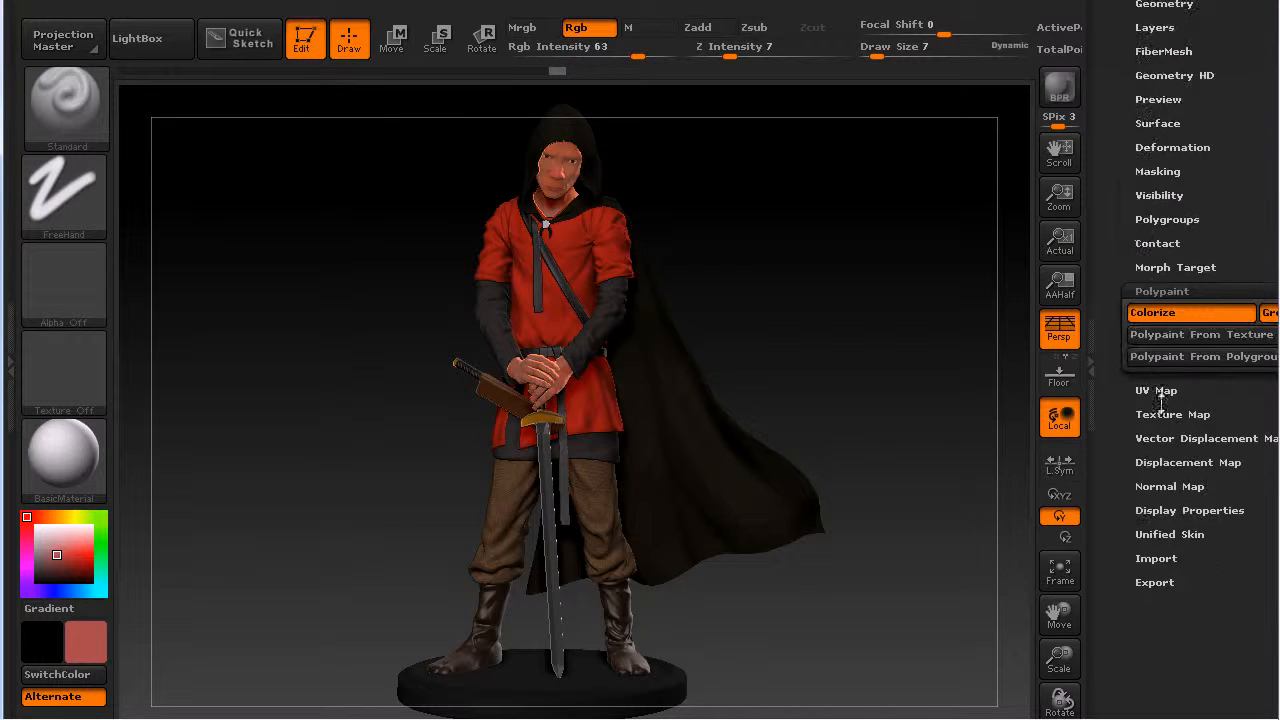
# Clear the pants' texture map by choosing Texture Off so that only the polypaint is used.
pyautogui.click(1166, 414)
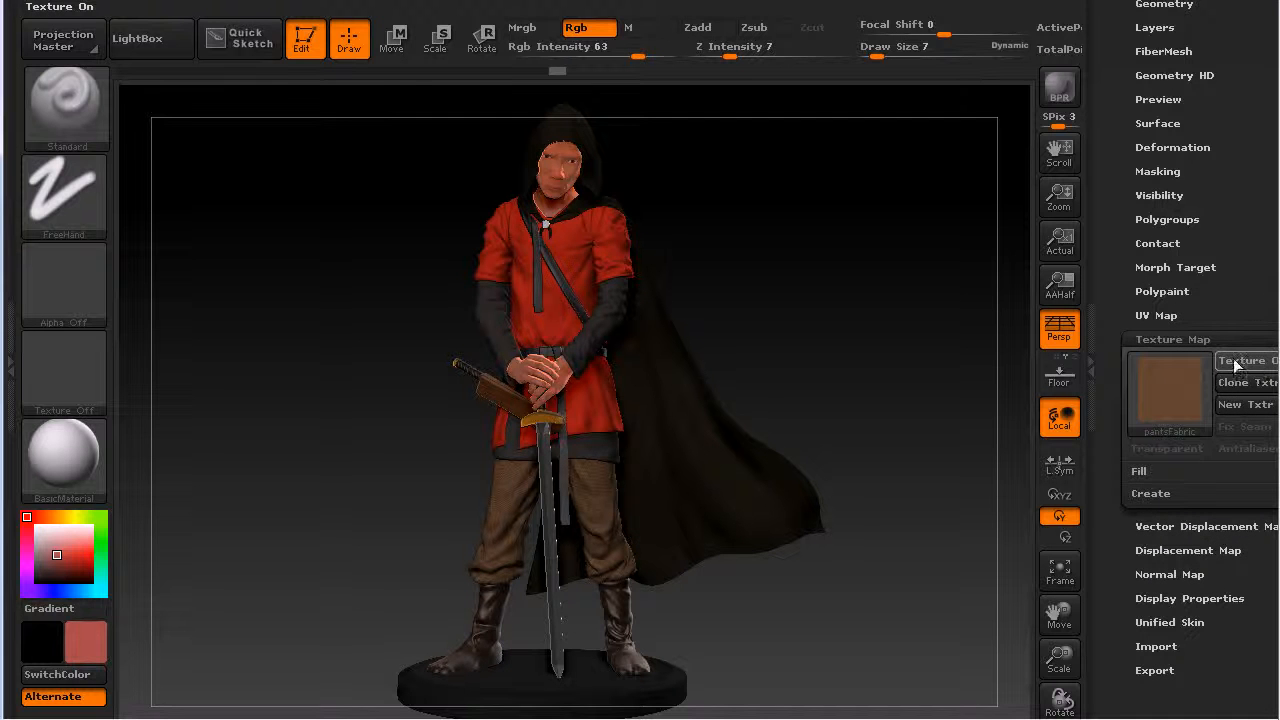
pyautogui.click(1250, 290)
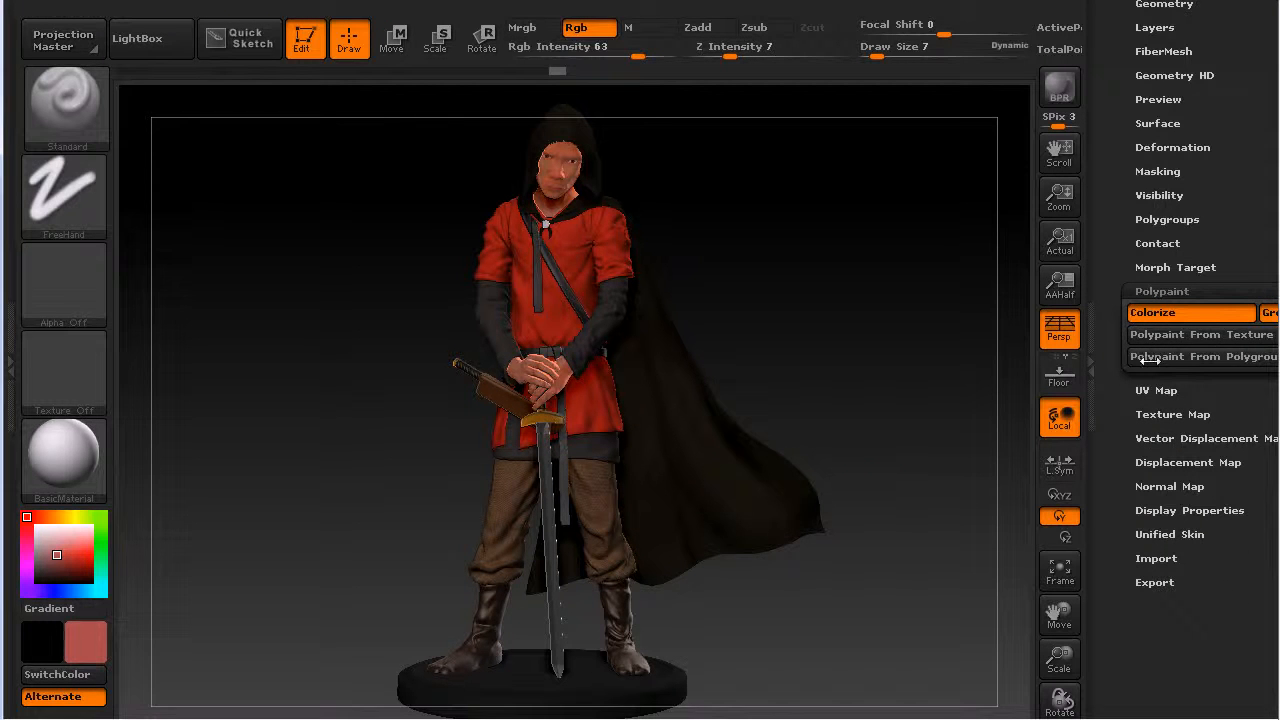
pyautogui.click(1165, 414)
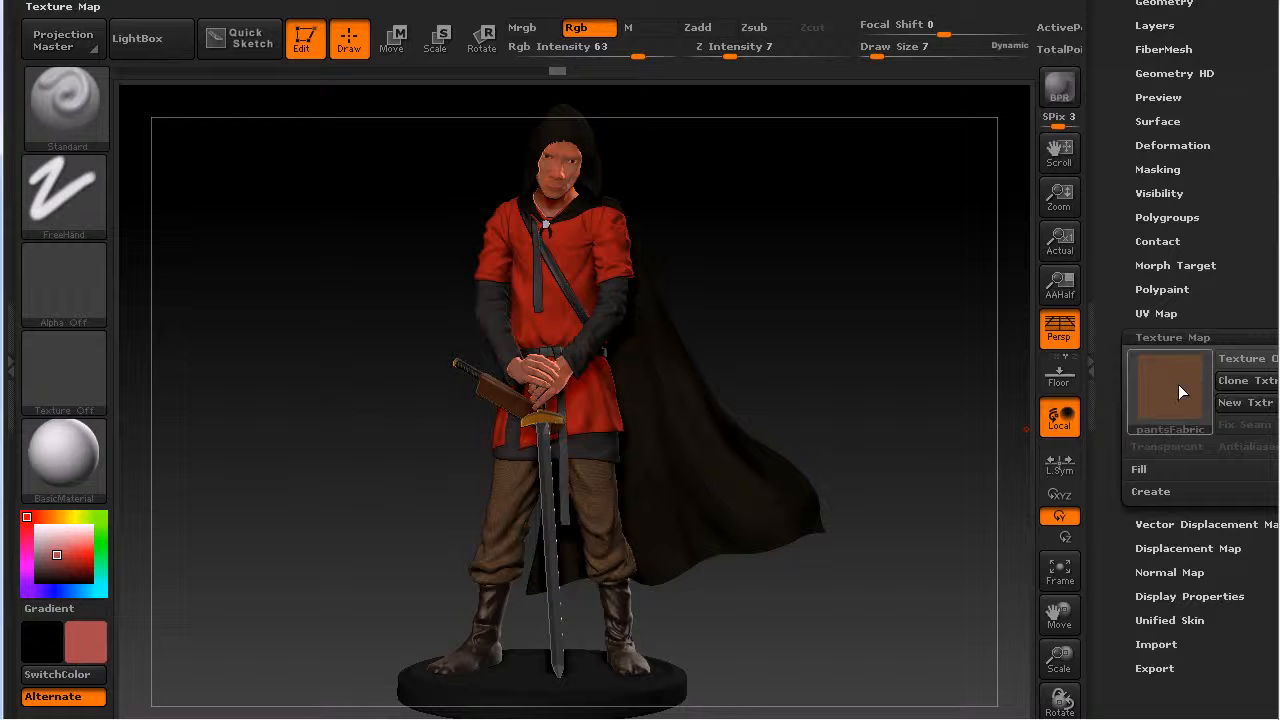
pyautogui.click(1180, 391)
pyautogui.click(543, 282)
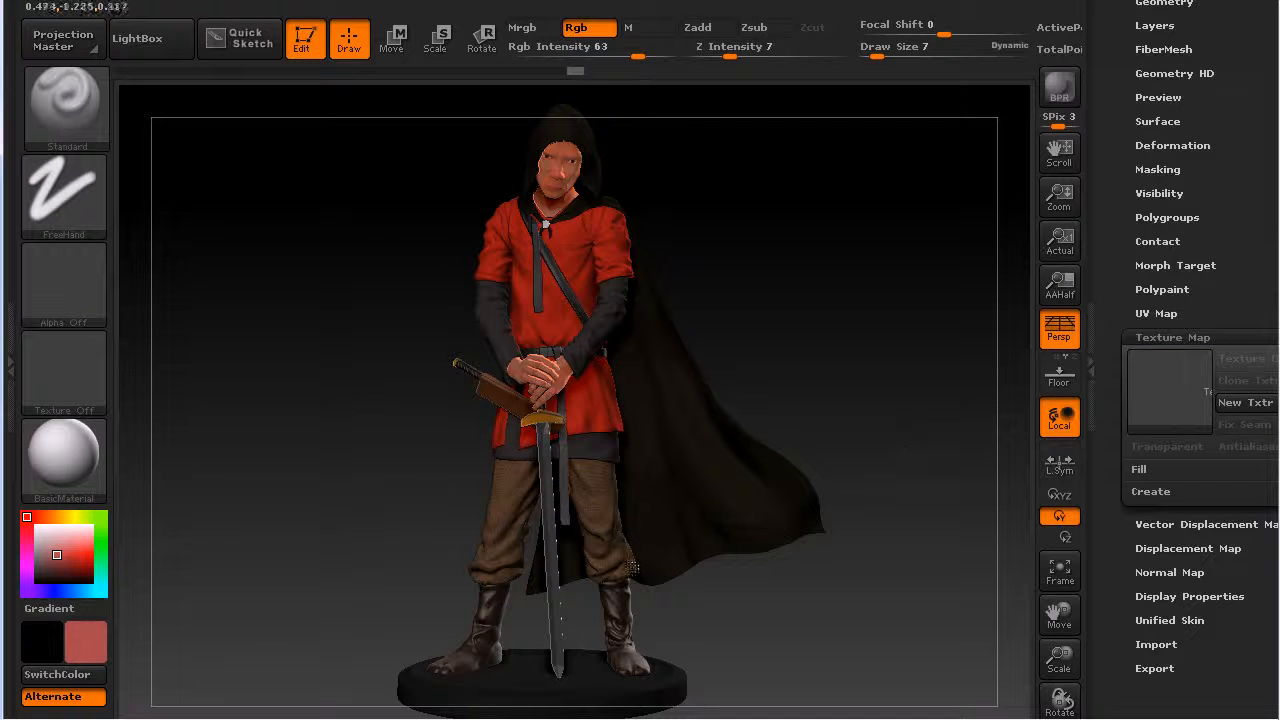
# Set the brush's draw size to 59, try a red paint stroke on the upper pant leg and undo it.
pyautogui.moveTo(909, 466)
pyautogui.mouseDown()
pyautogui.moveTo(929, 475)
pyautogui.moveTo(909, 466)
pyautogui.mouseUp()
pyautogui.moveTo(1058, 658); pyautogui.dragTo(1058, 690)
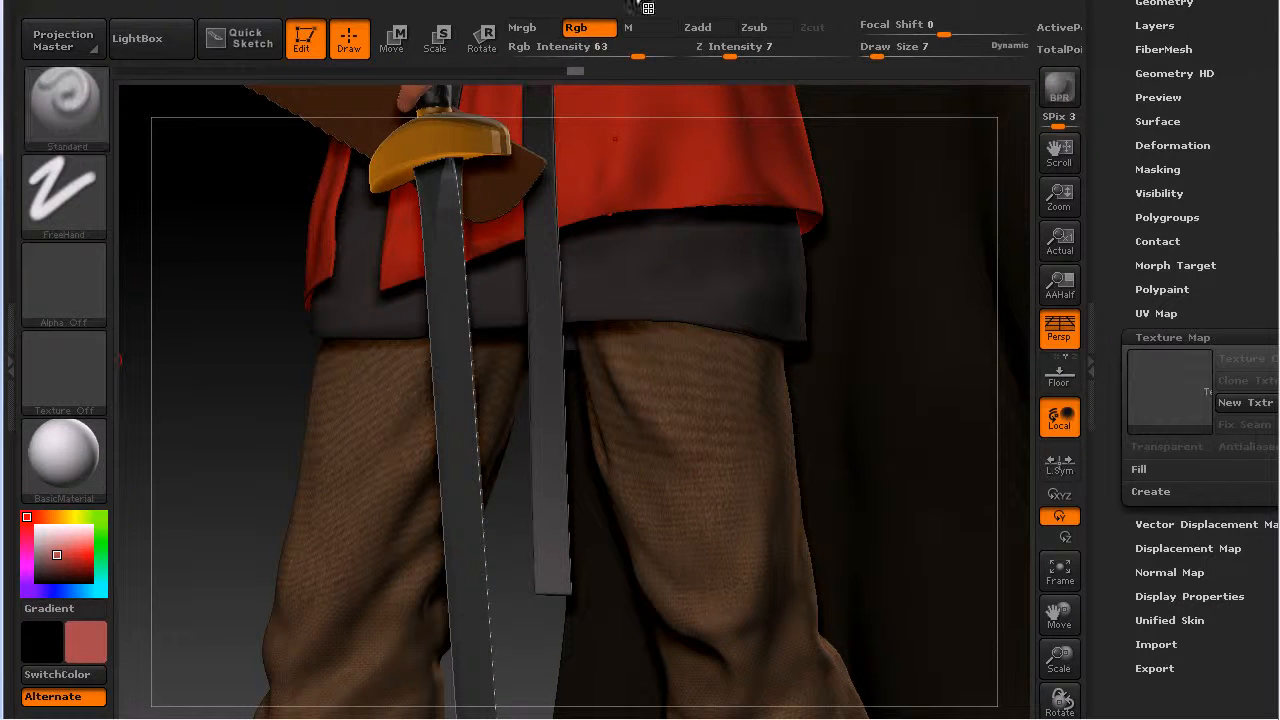
pyautogui.press('s')
pyautogui.moveTo(348, 446)
pyautogui.mouseDown()
pyautogui.moveTo(375, 446)
pyautogui.moveTo(330, 565)
pyautogui.mouseUp()
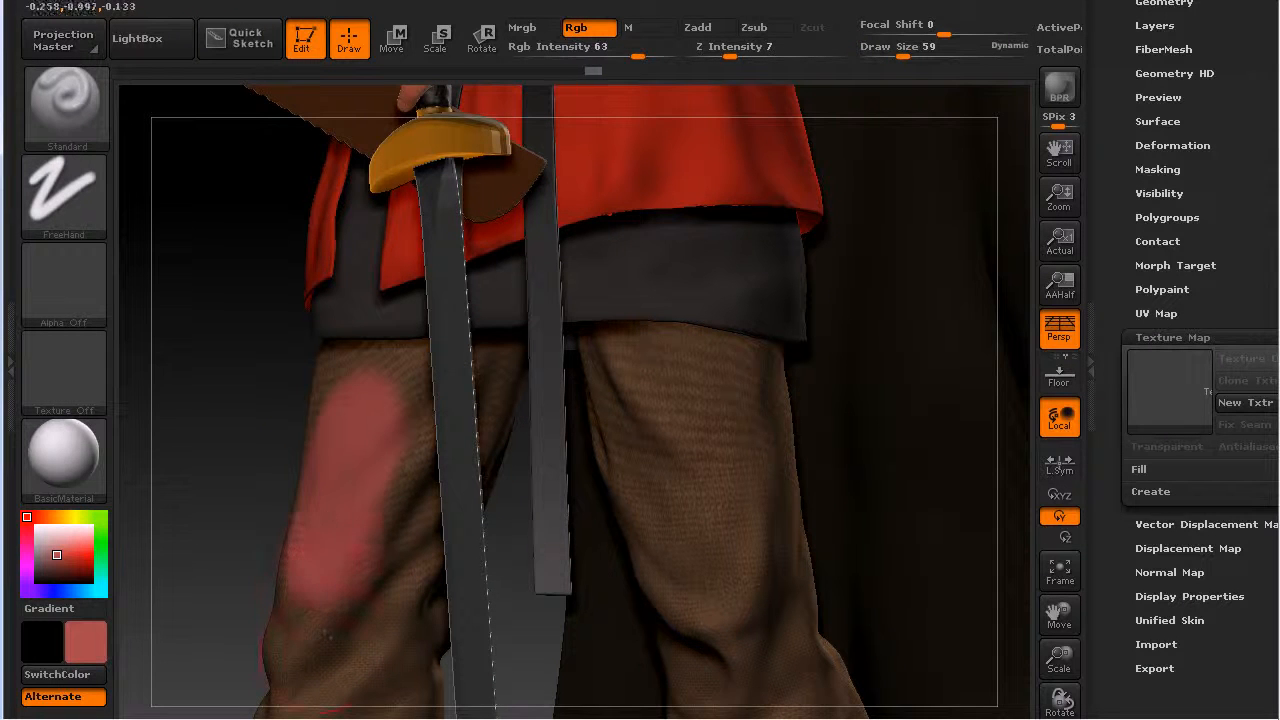
pyautogui.hotkey('ctrl', 'z')
# Set the brush's Rgb Intensity to 10 for subtle painting on the pants.
pyautogui.moveTo(214, 394); pyautogui.dragTo(300, 398)
pyautogui.click(562, 56)
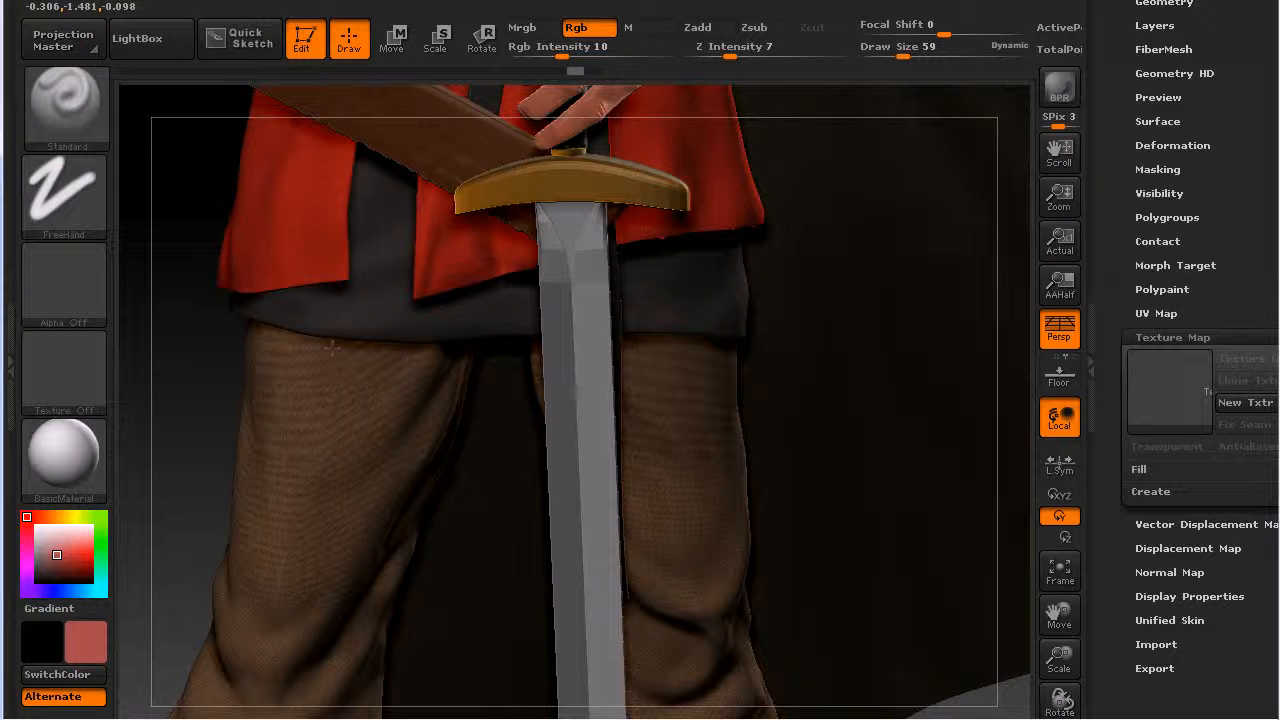